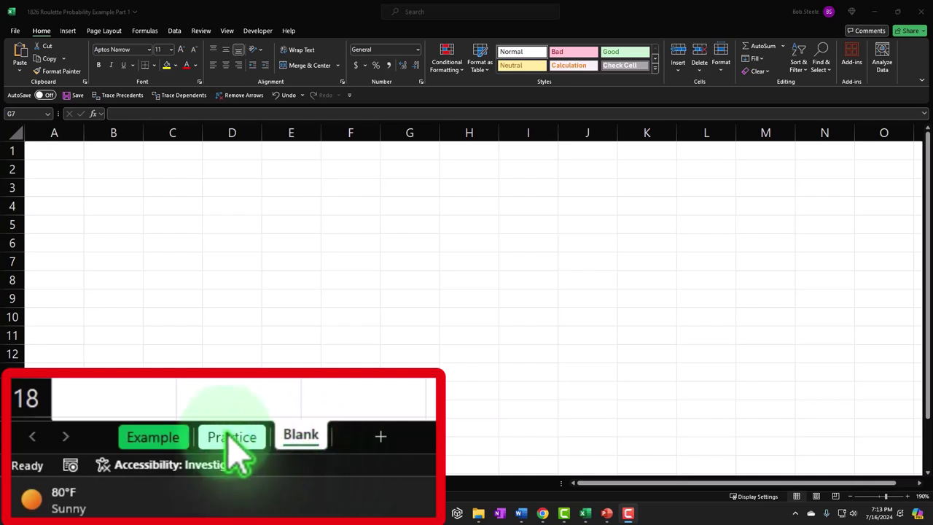
# - Switch to the Example sheet with the American Roulette picture and bet tables
pyautogui.click(77, 483)
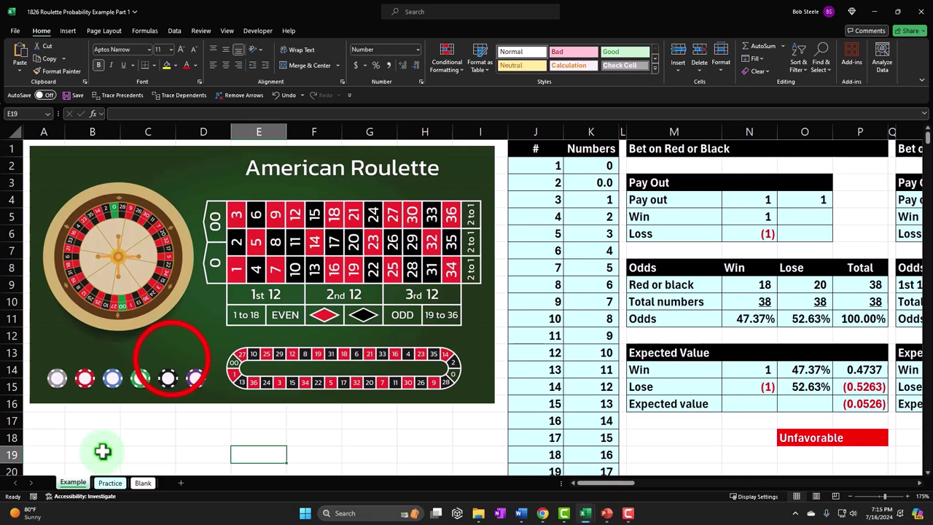
pyautogui.click(173, 362)
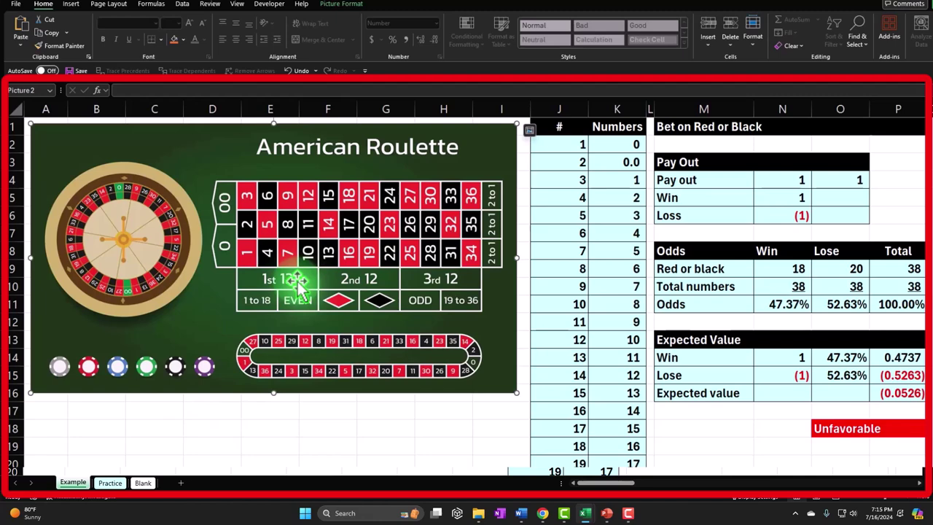
pyautogui.click(309, 425)
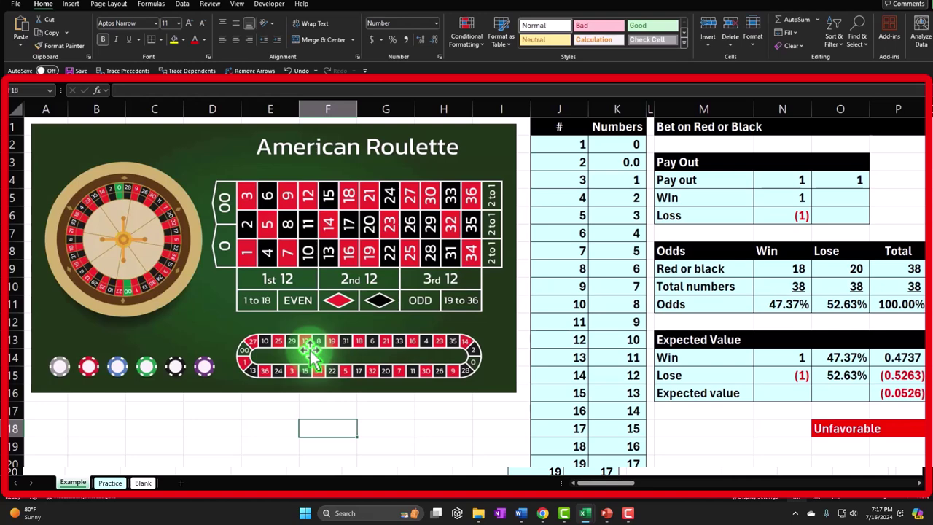
pyautogui.click(495, 413)
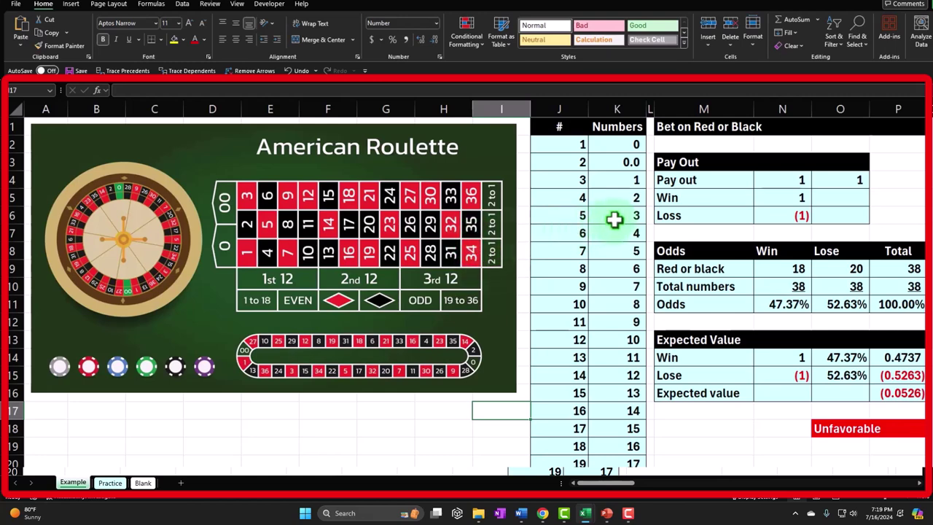
# - Check the Numbers column values, then scroll row 3 right to the Bet on 1st 12 tables
pyautogui.click(606, 187)
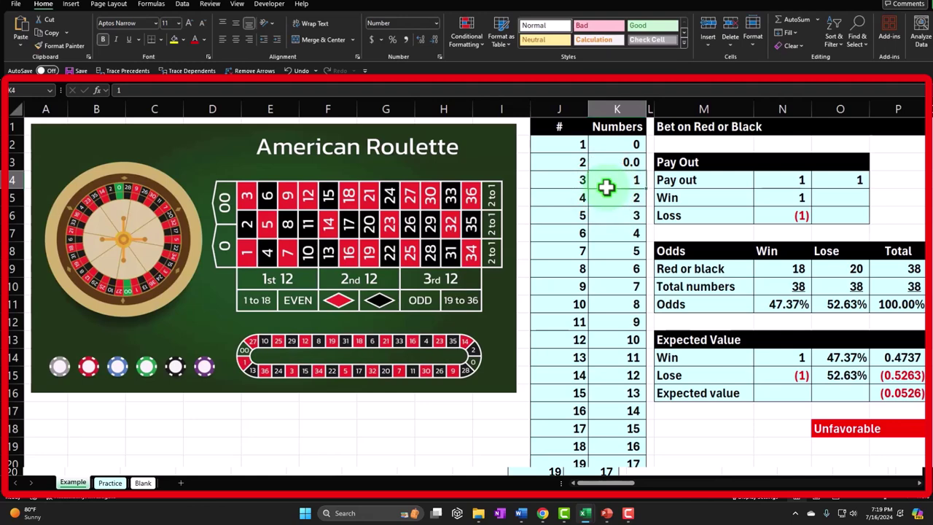
pyautogui.press('Down')
pyautogui.press('Down')
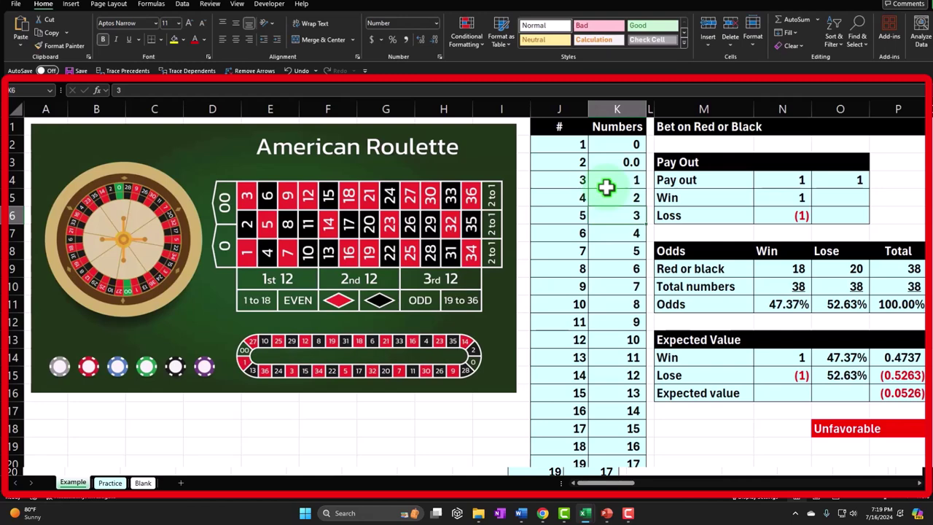
pyautogui.click(620, 146)
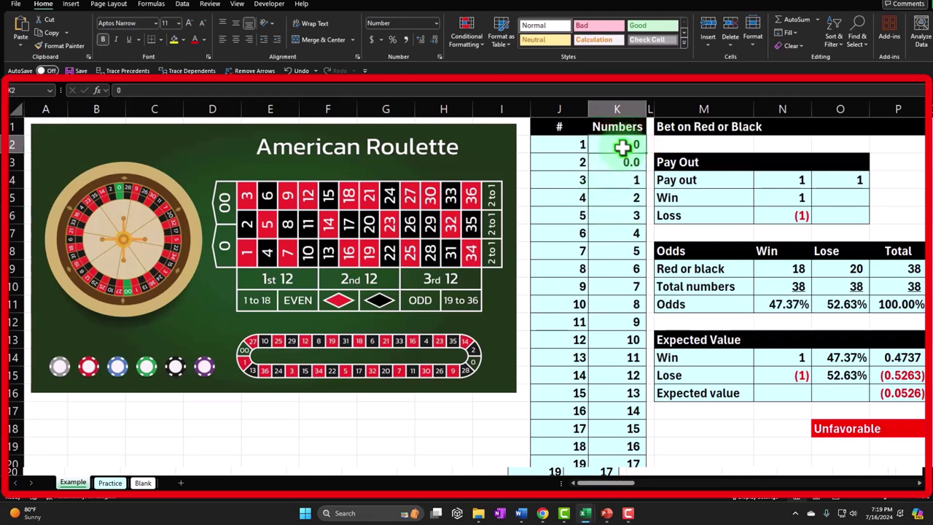
pyautogui.press('Down')
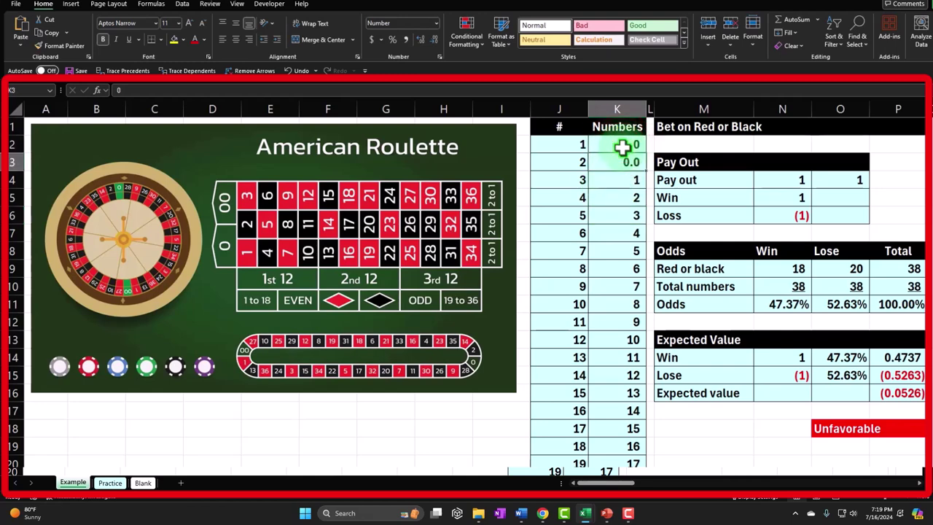
pyautogui.press('Right')
pyautogui.press('Right')
pyautogui.press('Right')
pyautogui.press('Right')
pyautogui.press('Right')
pyautogui.press('Right')
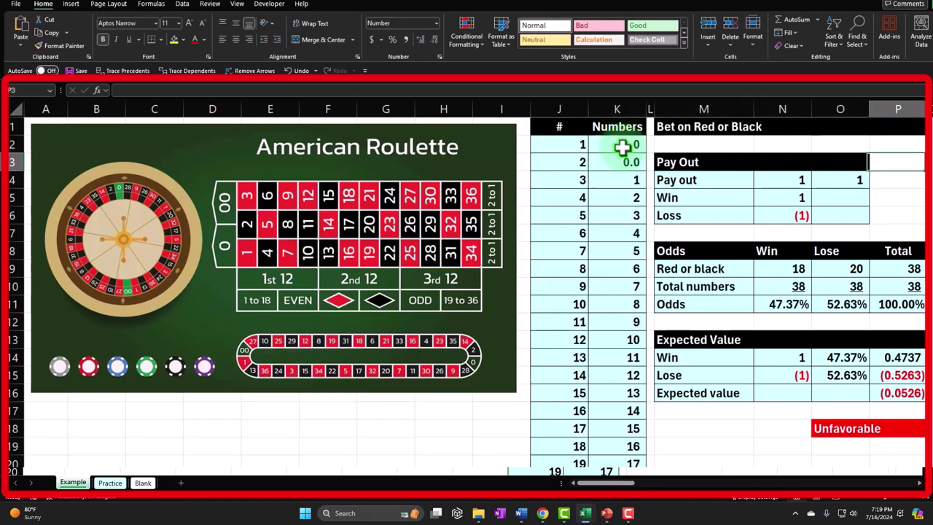
pyautogui.press('Right')
pyautogui.press('Right')
pyautogui.press('Right')
pyautogui.press('Right')
pyautogui.press('Right')
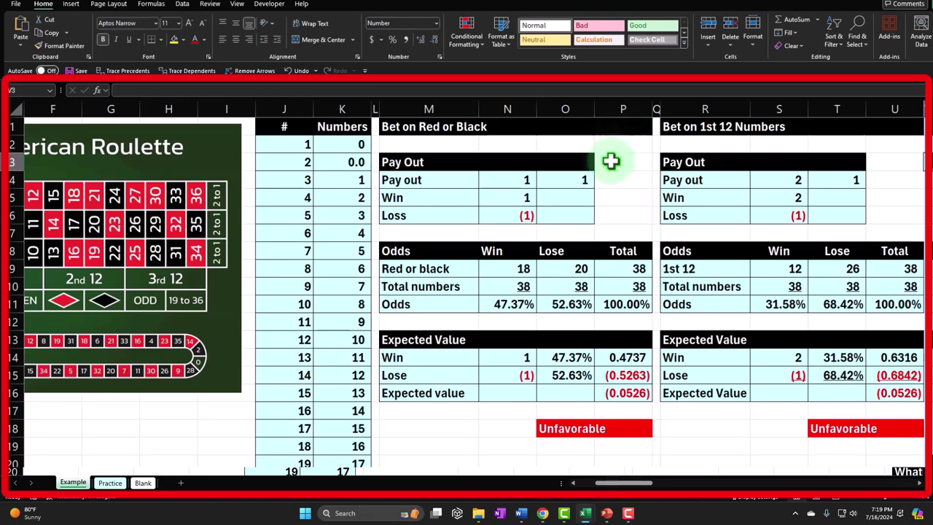
# - Pan right past the One Number, Expected Value and Test Bet tables to the Mean/Median/Mode summary
pyautogui.click(692, 162)
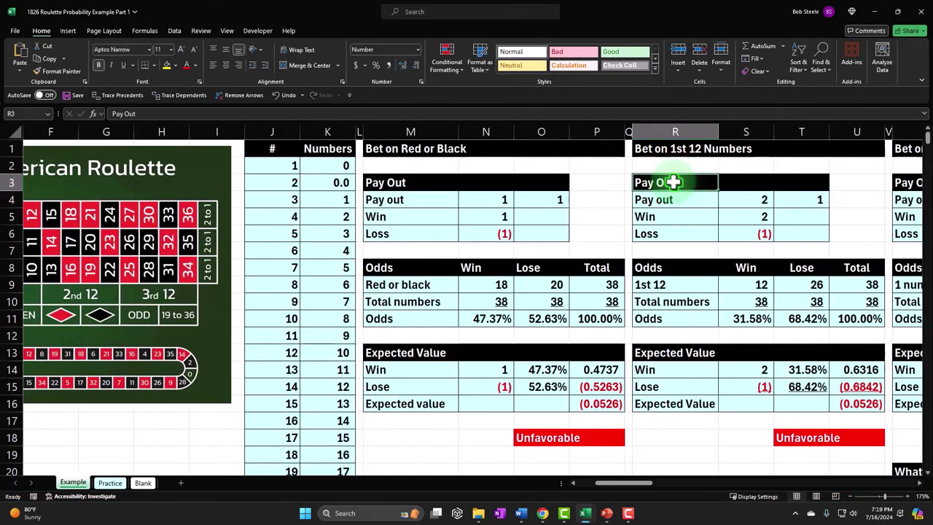
pyautogui.press('Right')
pyautogui.press('Right')
pyautogui.press('Right')
pyautogui.press('Right')
pyautogui.press('Right')
pyautogui.press('Right')
pyautogui.press('Right')
pyautogui.press('Right')
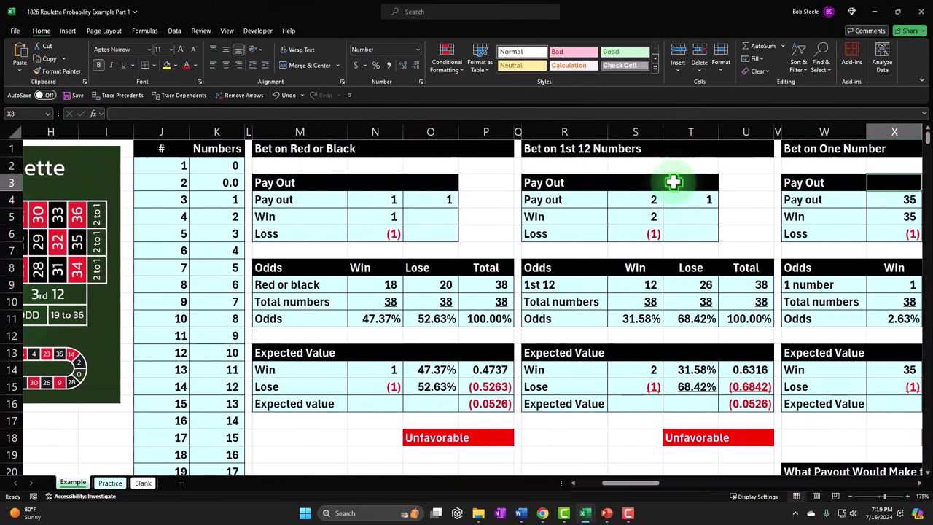
pyautogui.press('Right')
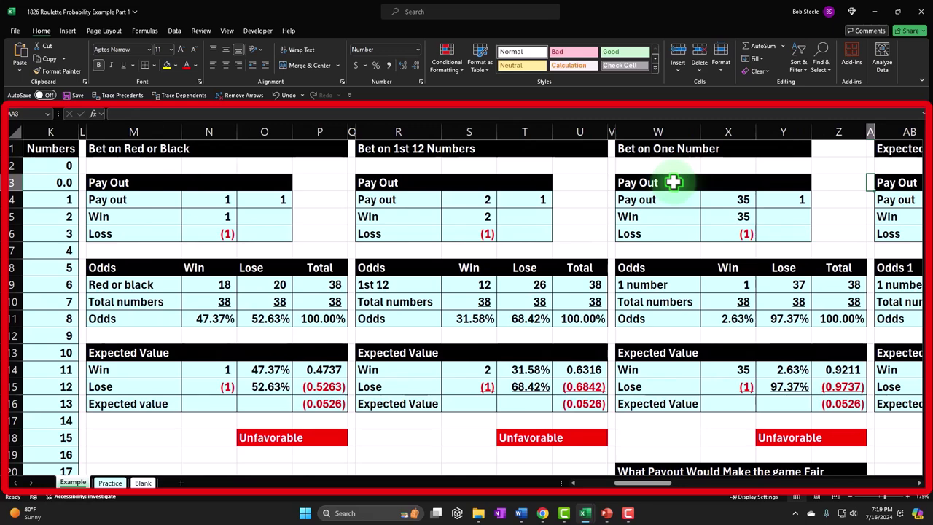
pyautogui.press('Right')
pyautogui.press('Right')
pyautogui.press('Right')
pyautogui.press('Right')
pyautogui.press('Right')
pyautogui.press('Right')
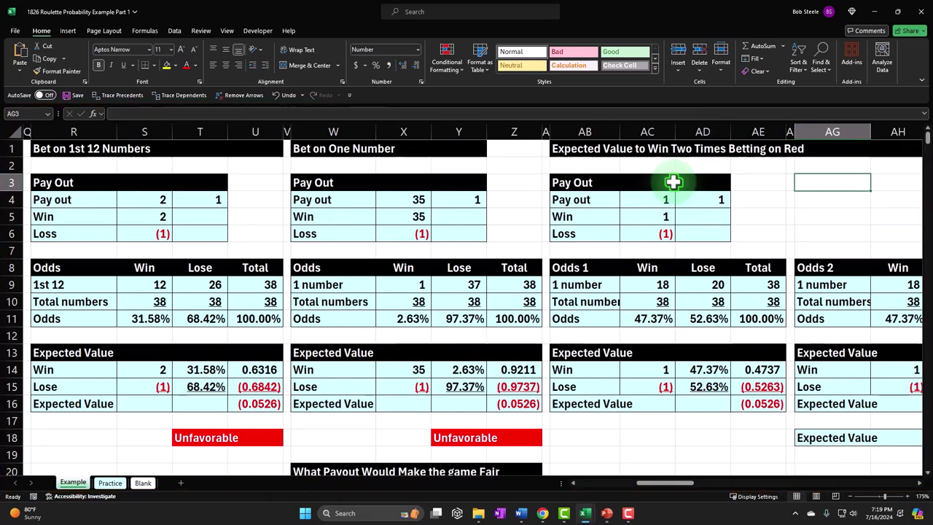
pyautogui.press('Right')
pyautogui.press('Right')
pyautogui.press('Right')
pyautogui.press('Right')
pyautogui.press('Right')
pyautogui.press('Right')
pyautogui.press('Right')
pyautogui.press('Right')
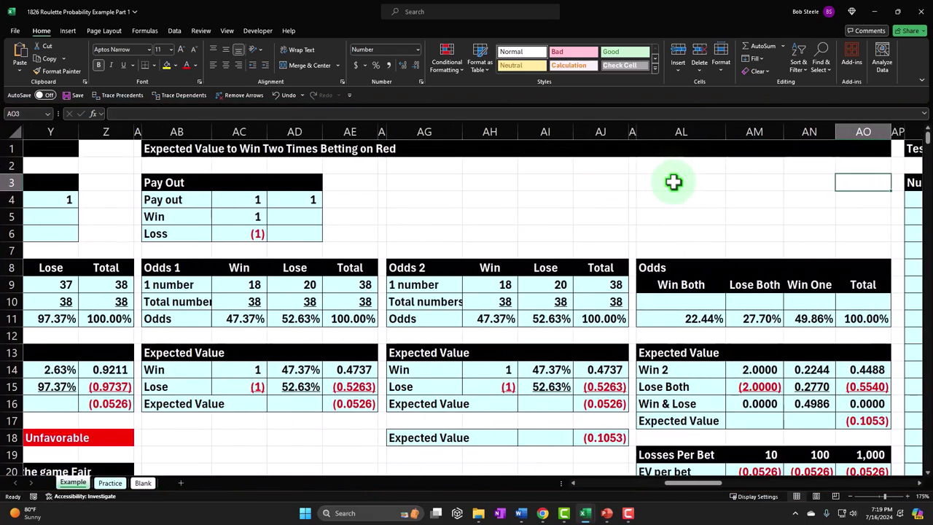
pyautogui.press('Right')
pyautogui.press('Right')
pyautogui.press('Right')
pyautogui.press('Right')
pyautogui.press('Right')
pyautogui.press('Right')
pyautogui.press('Right')
pyautogui.press('Right')
pyautogui.press('Right')
pyautogui.press('Right')
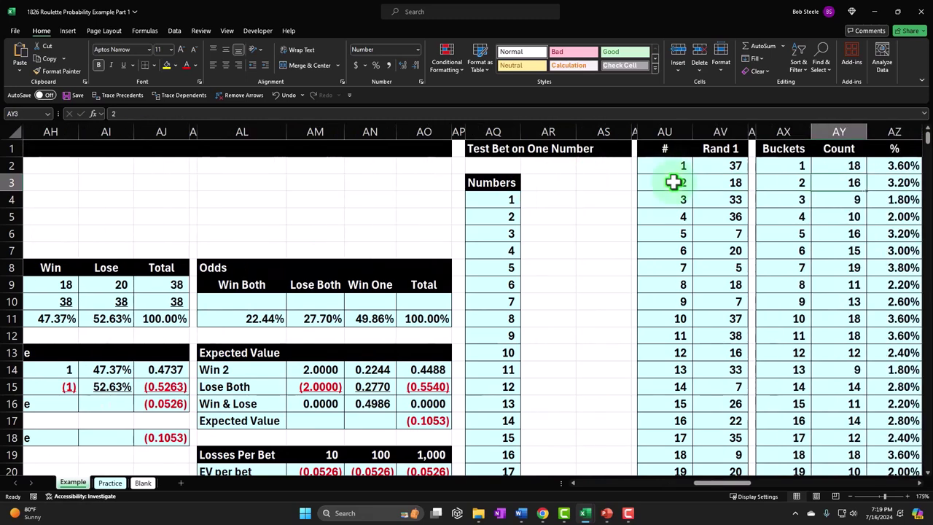
pyautogui.press('Right')
pyautogui.press('Right')
pyautogui.press('Right')
pyautogui.press('Right')
pyautogui.click(514, 228)
pyautogui.click(514, 228)
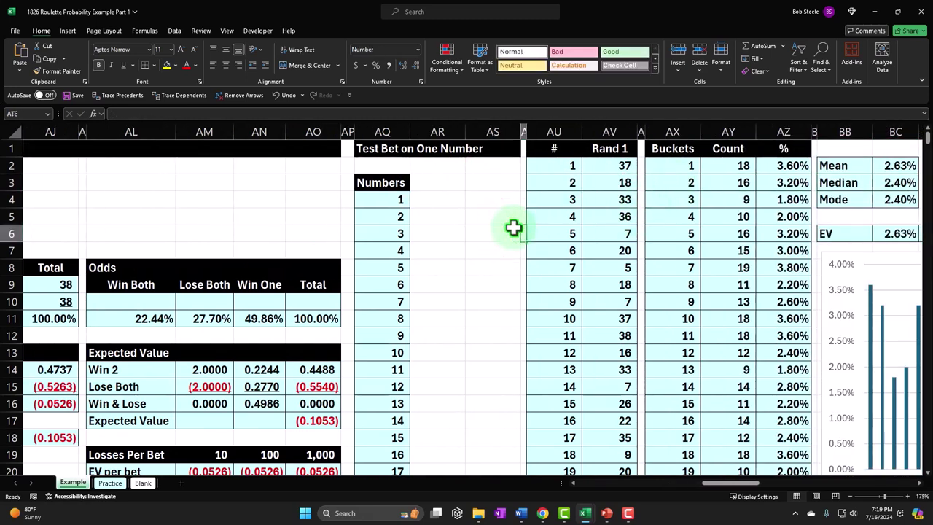
# - Continue through the EV chart, Red or Black simulation and Odds summary, then return to column A
pyautogui.press('Right')
pyautogui.press('Right')
pyautogui.press('Right')
pyautogui.press('Right')
pyautogui.press('Right')
pyautogui.press('Right')
pyautogui.press('Right')
pyautogui.press('Right')
pyautogui.press('Right')
pyautogui.press('Right')
pyautogui.press('Right')
pyautogui.press('Right')
pyautogui.press('Right')
pyautogui.press('Right')
pyautogui.press('Right')
pyautogui.press('Right')
pyautogui.press('Right')
pyautogui.press('Right')
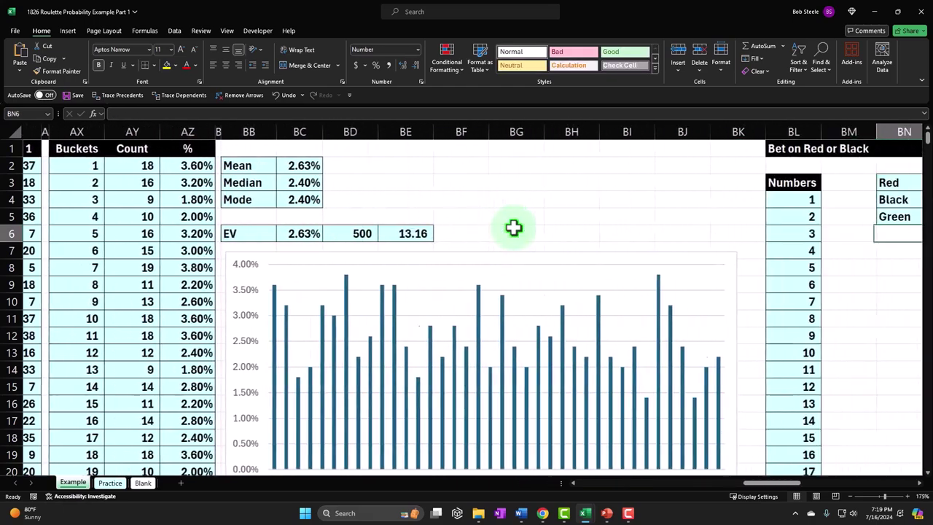
pyautogui.press('Right')
pyautogui.press('Right')
pyautogui.press('Right')
pyautogui.press('Right')
pyautogui.press('Right')
pyautogui.press('Right')
pyautogui.press('Right')
pyautogui.press('Right')
pyautogui.press('Right')
pyautogui.press('Right')
pyautogui.press('Right')
pyautogui.press('Right')
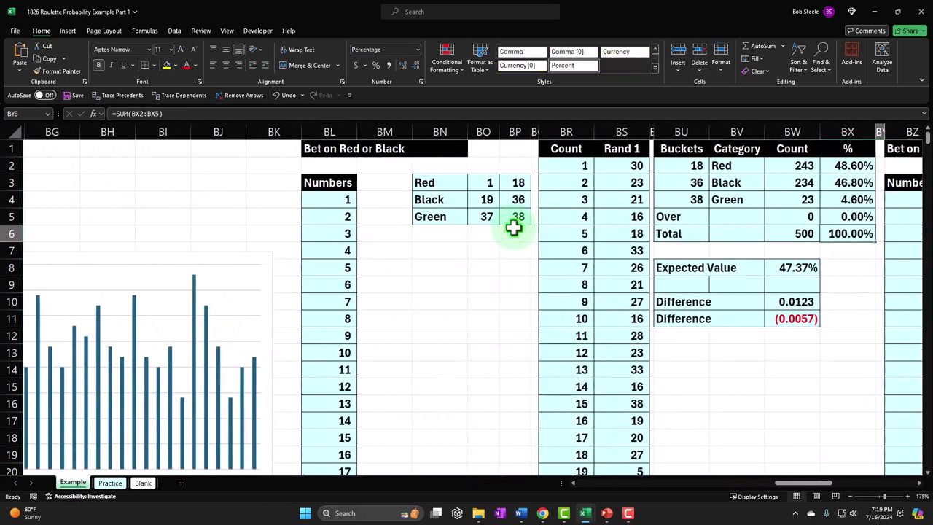
pyautogui.press('Right')
pyautogui.press('Right')
pyautogui.press('Right')
pyautogui.press('Right')
pyautogui.press('Right')
pyautogui.press('Right')
pyautogui.press('Right')
pyautogui.press('Right')
pyautogui.press('Right')
pyautogui.press('Right')
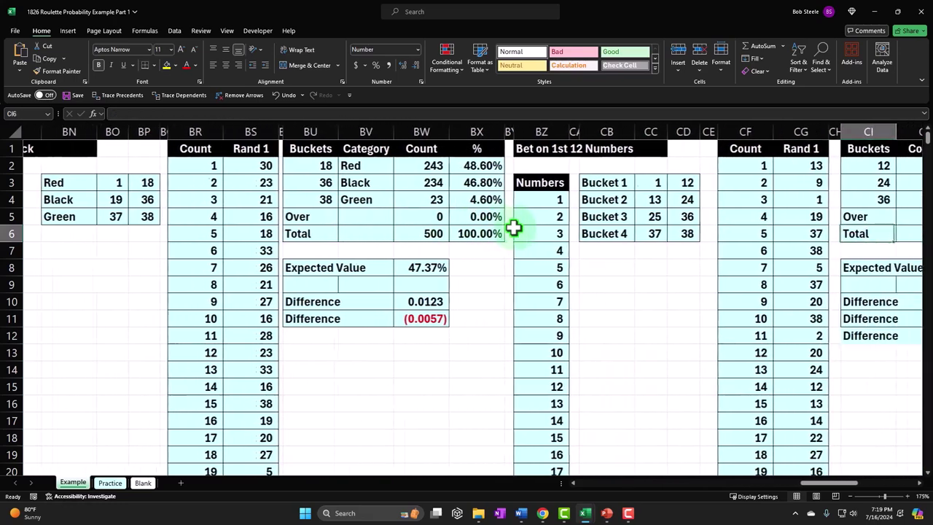
pyautogui.press('Right')
pyautogui.press('Right')
pyautogui.press('Right')
pyautogui.press('Right')
pyautogui.press('Right')
pyautogui.press('Right')
pyautogui.press('Right')
pyautogui.press('Right')
pyautogui.press('Right')
pyautogui.press('Right')
pyautogui.press('Right')
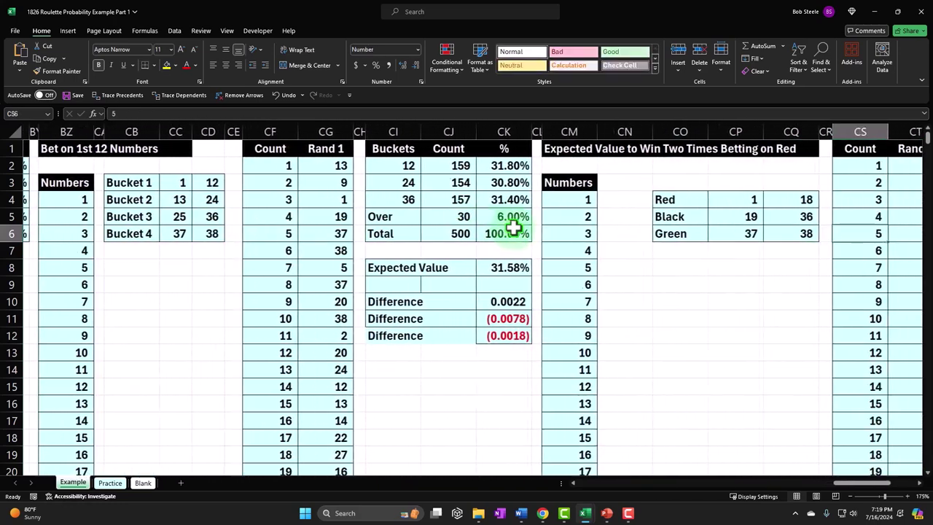
pyautogui.press('Right')
pyautogui.press('Right')
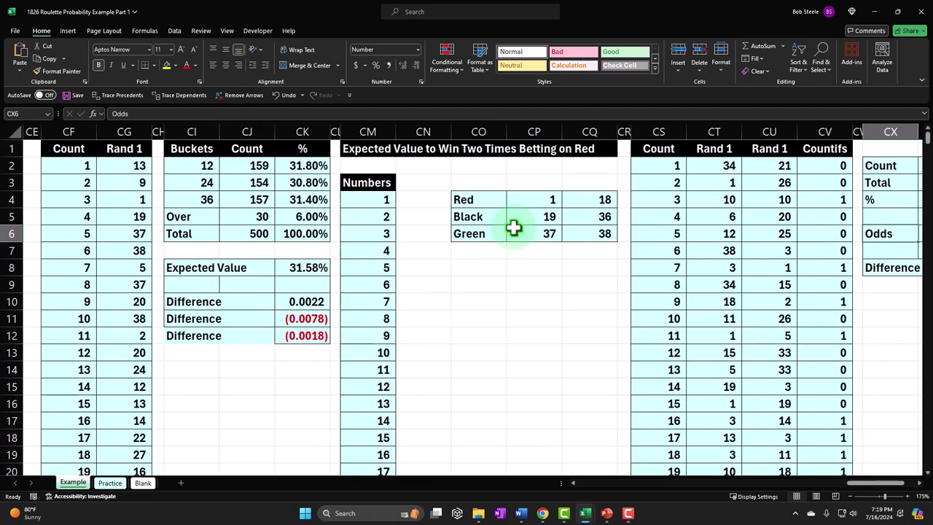
pyautogui.press('Right')
pyautogui.press('Left')
pyautogui.press('Left')
pyautogui.press('Left')
pyautogui.press('Left')
pyautogui.press('Left')
pyautogui.press('Left')
pyautogui.press('Left')
pyautogui.press('Left')
pyautogui.press('Left')
pyautogui.press('Left')
pyautogui.press('Left')
pyautogui.press('Left')
pyautogui.press('Left')
pyautogui.press('Left')
pyautogui.press('Left')
pyautogui.press('Left')
pyautogui.press('Left')
pyautogui.press('Left')
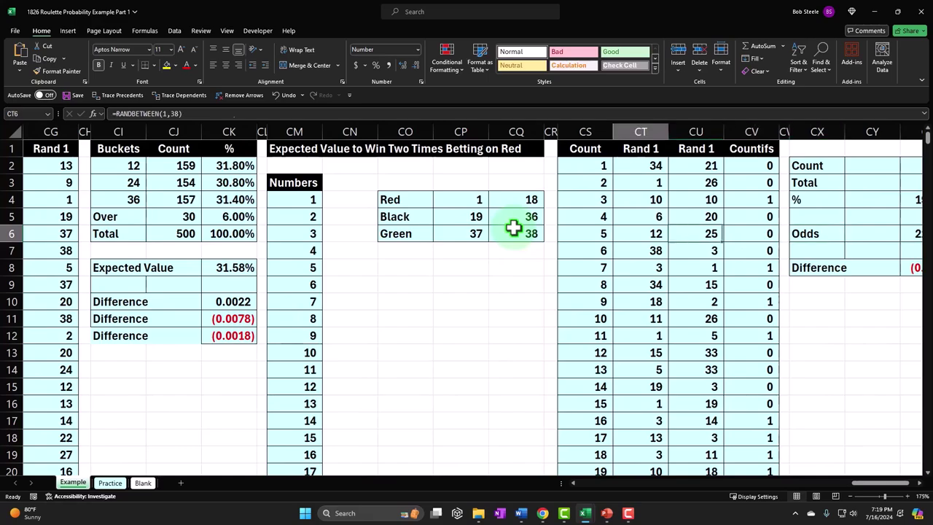
pyautogui.press('Left')
pyautogui.press('Left')
pyautogui.press('Left')
pyautogui.press('Left')
pyautogui.press('Left')
pyautogui.press('Left')
pyautogui.press('Left')
pyautogui.press('Left')
pyautogui.press('Left')
pyautogui.press('Left')
pyautogui.press('Left')
pyautogui.press('Left')
pyautogui.press('Left')
pyautogui.press('Left')
pyautogui.press('Left')
pyautogui.press('Left')
pyautogui.press('Left')
pyautogui.press('Left')
pyautogui.press('Left')
pyautogui.press('Left')
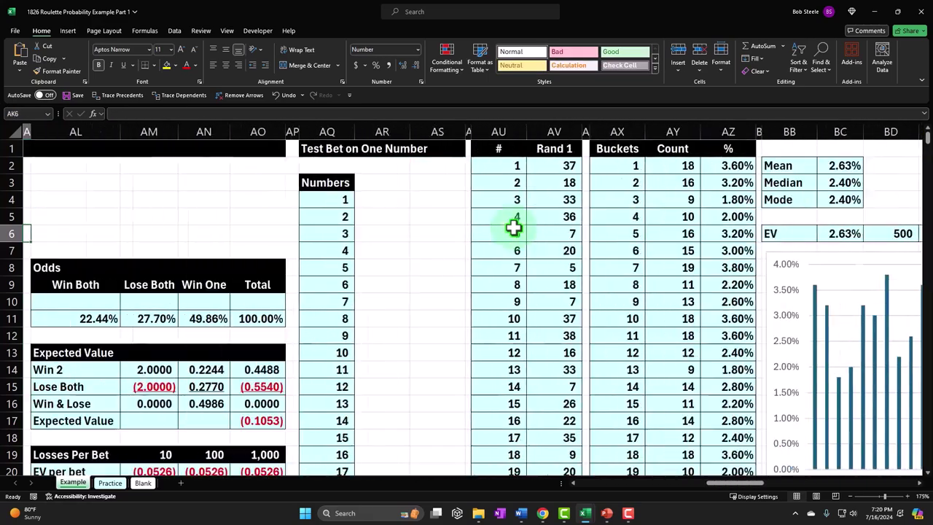
pyautogui.press('Left')
pyautogui.press('Left')
pyautogui.press('Left')
pyautogui.press('Left')
pyautogui.press('Left')
pyautogui.press('Left')
pyautogui.press('Left')
pyautogui.press('Left')
pyautogui.press('Left')
pyautogui.press('Left')
pyautogui.press('Left')
pyautogui.press('Left')
pyautogui.press('Left')
pyautogui.press('Left')
pyautogui.press('Left')
pyautogui.press('Left')
pyautogui.press('Left')
pyautogui.press('Left')
pyautogui.press('Left')
pyautogui.press('Left')
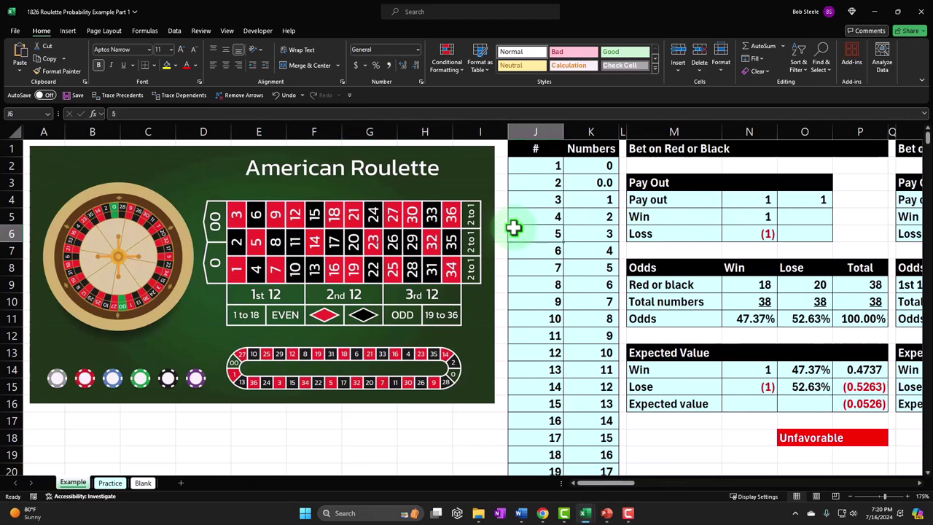
# - Copy the American Roulette picture from the Practice sheet
pyautogui.click(112, 482)
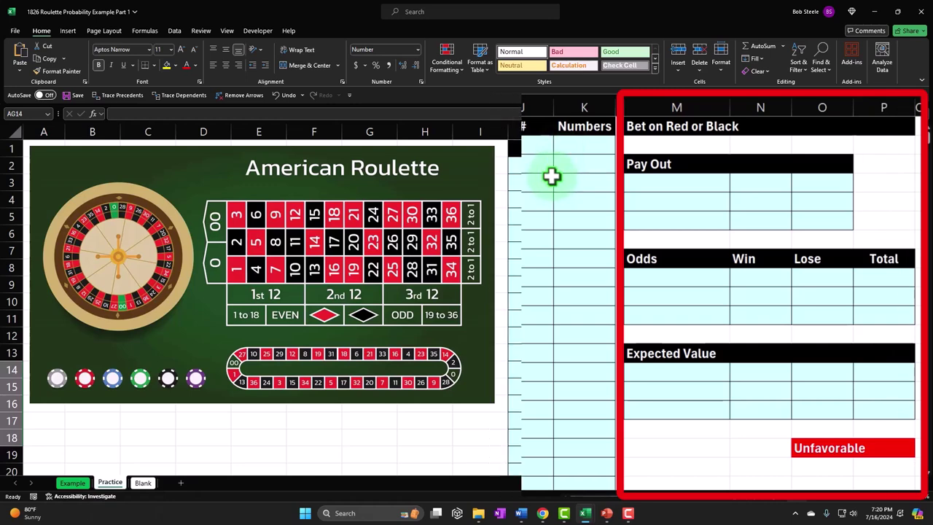
pyautogui.click(144, 483)
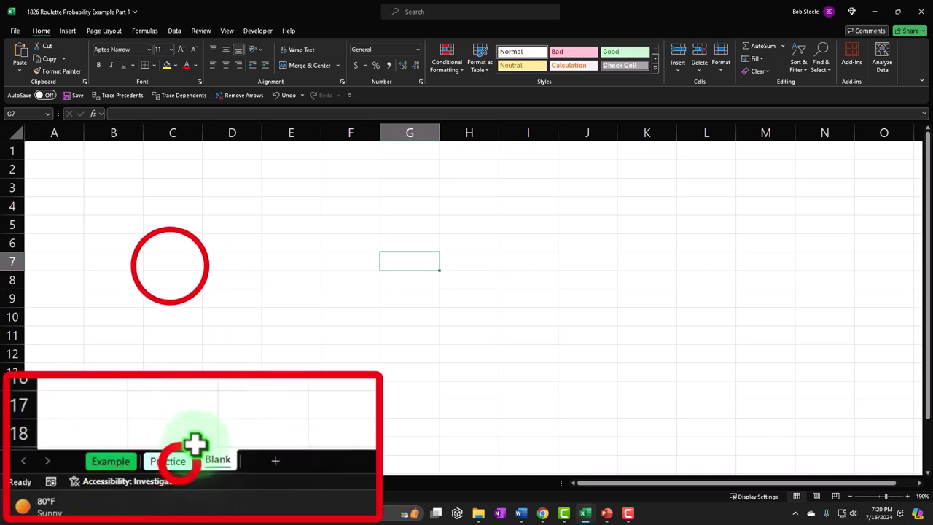
pyautogui.click(111, 483)
pyautogui.click(169, 267)
pyautogui.hotkey('ctrl', 'c')
# - Paste the roulette picture onto the Blank sheet and move it to the top-left corner
pyautogui.click(143, 482)
pyautogui.click(166, 301)
pyautogui.hotkey('ctrl', 'v')
pyautogui.moveTo(215, 324); pyautogui.dragTo(102, 182)
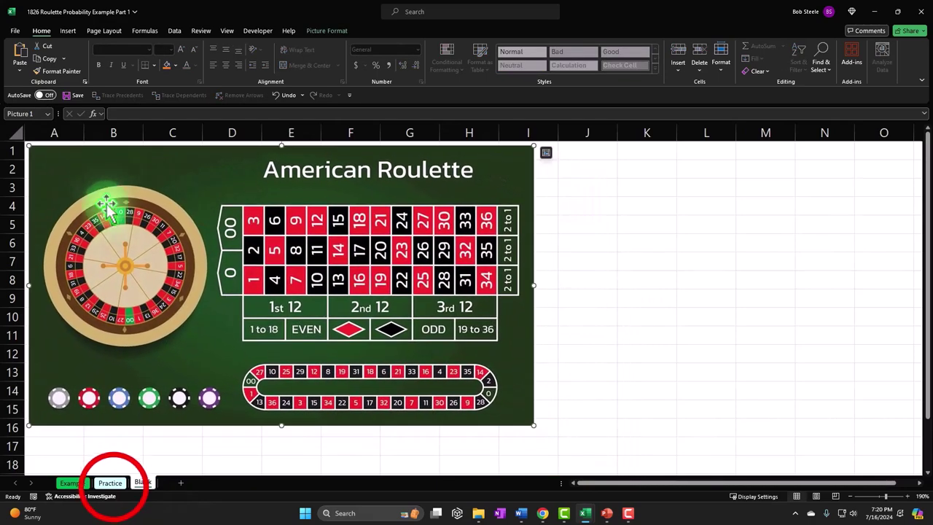
pyautogui.click(110, 483)
pyautogui.click(143, 483)
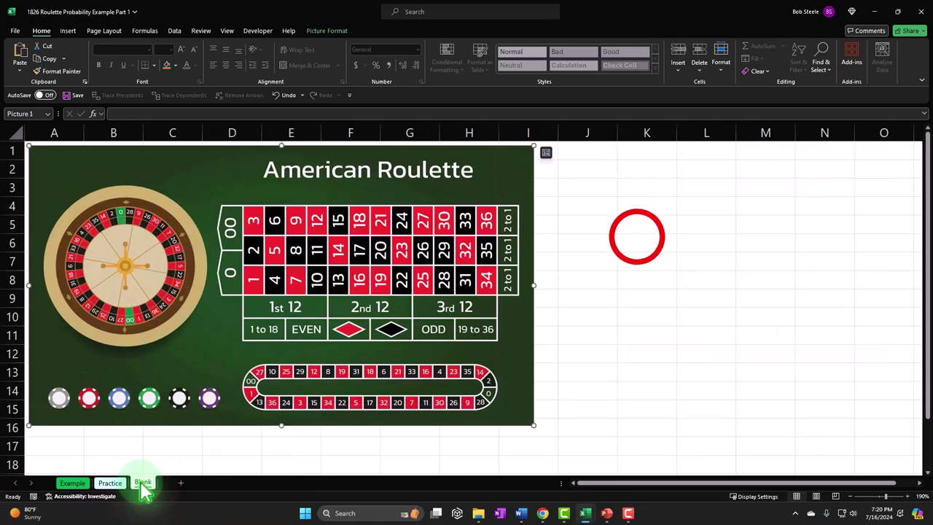
pyautogui.click(645, 242)
pyautogui.click(729, 366)
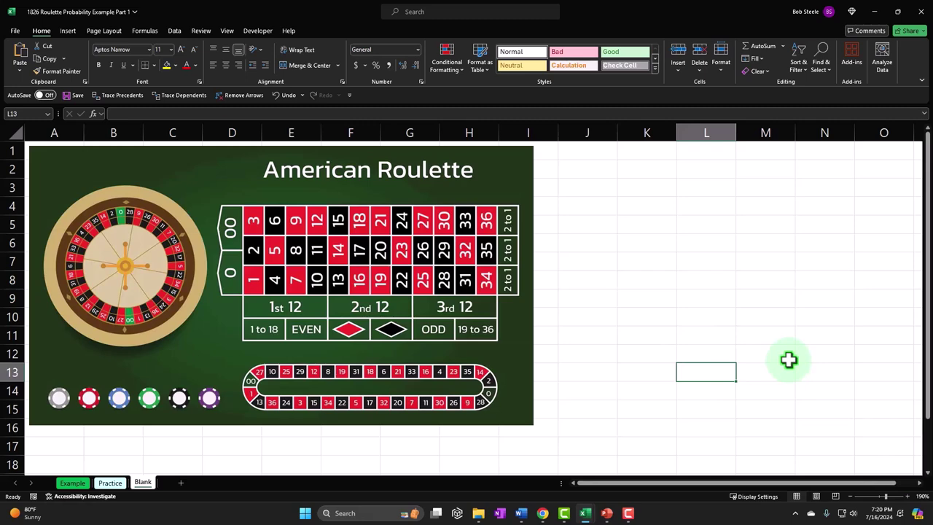
pyautogui.scroll(1, 789, 359)
pyautogui.scroll(-1, 788, 360)
pyautogui.click(921, 496)
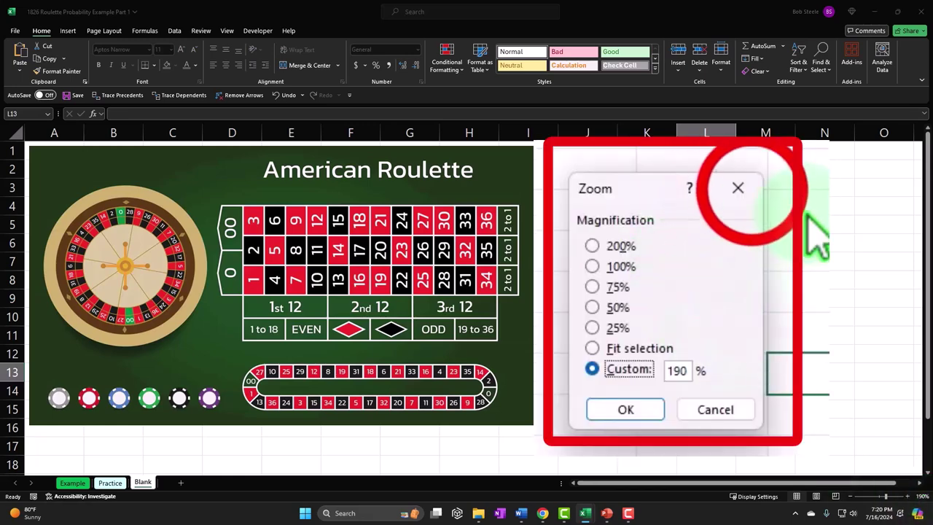
pyautogui.click(738, 188)
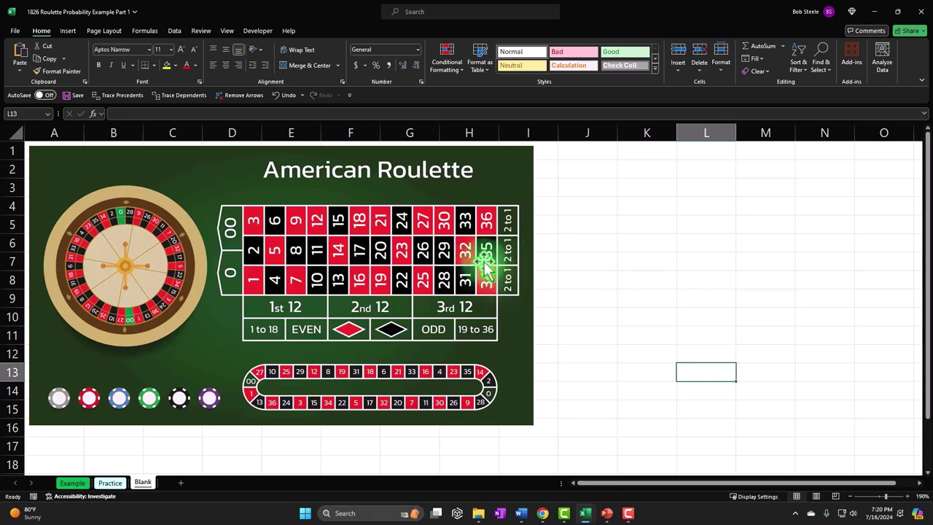
# - Format all cells as Currency with no symbol, 0 decimals, red parenthesised negatives, and bold
pyautogui.click(17, 128)
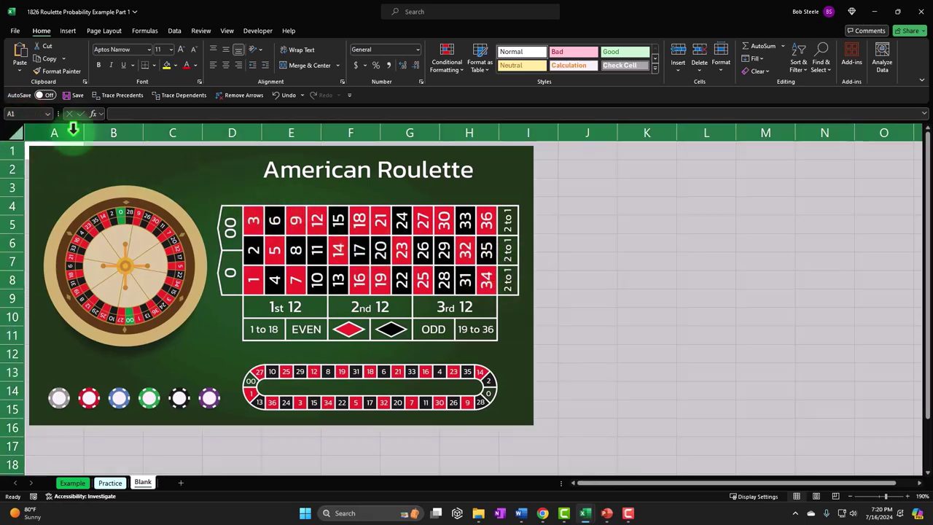
pyautogui.rightClick(590, 194)
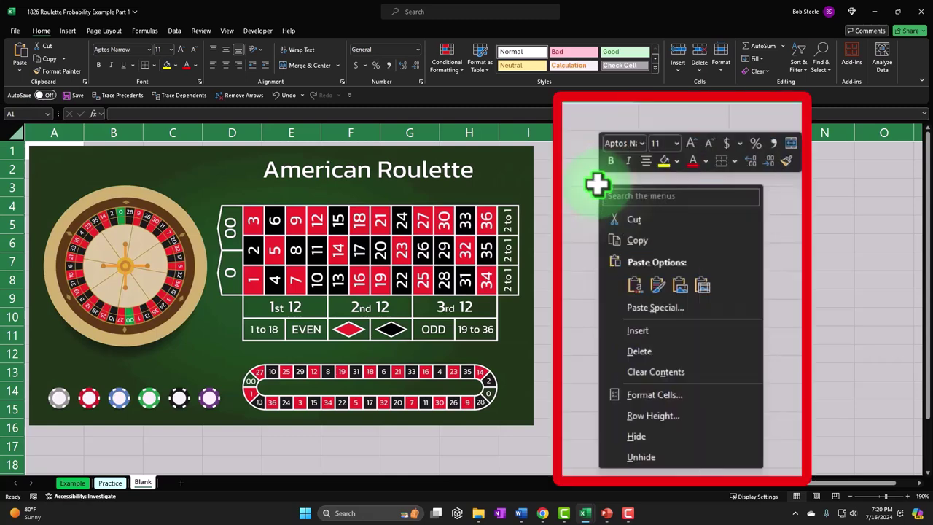
pyautogui.click(629, 343)
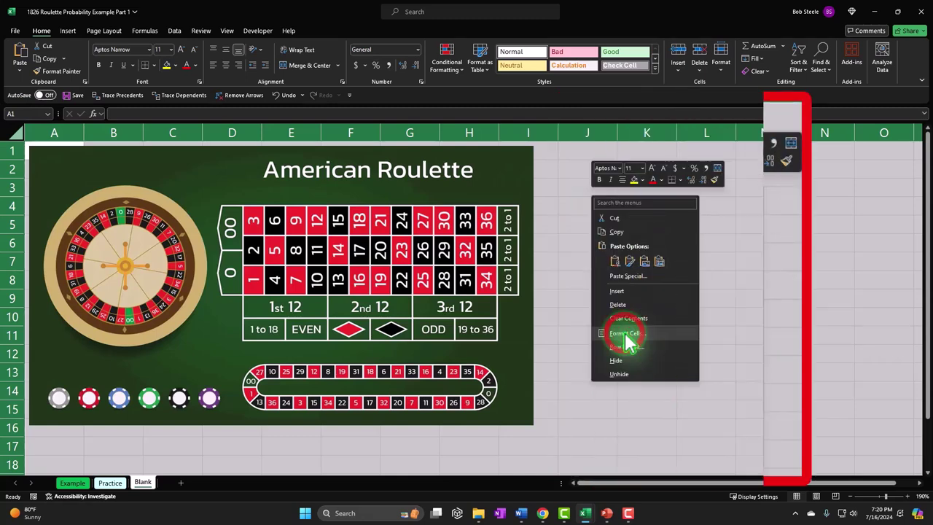
pyautogui.click(516, 266)
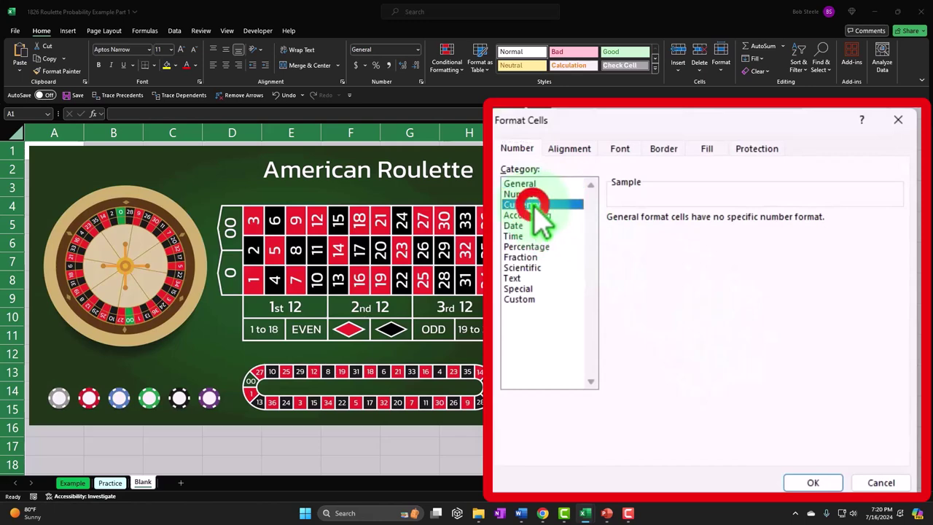
pyautogui.click(633, 301)
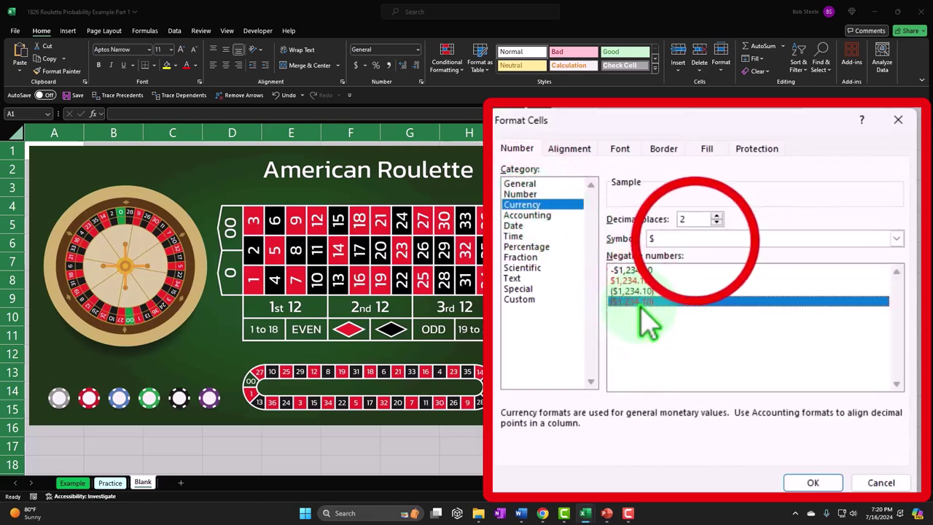
pyautogui.click(696, 240)
pyautogui.click(692, 253)
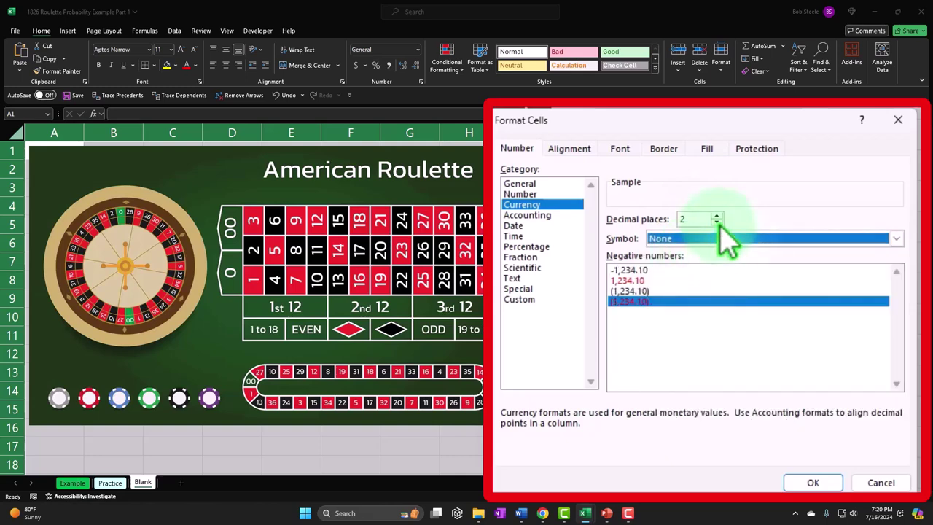
pyautogui.click(718, 223)
pyautogui.click(717, 223)
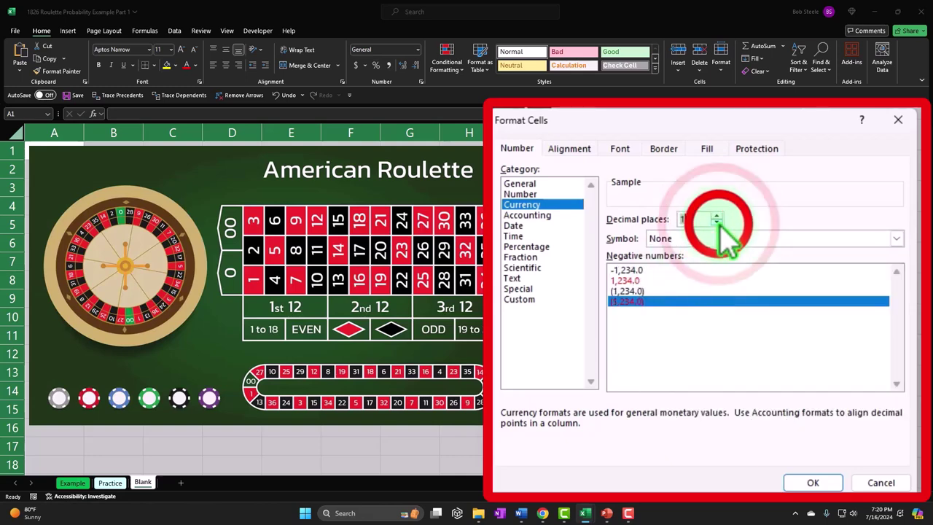
pyautogui.click(813, 483)
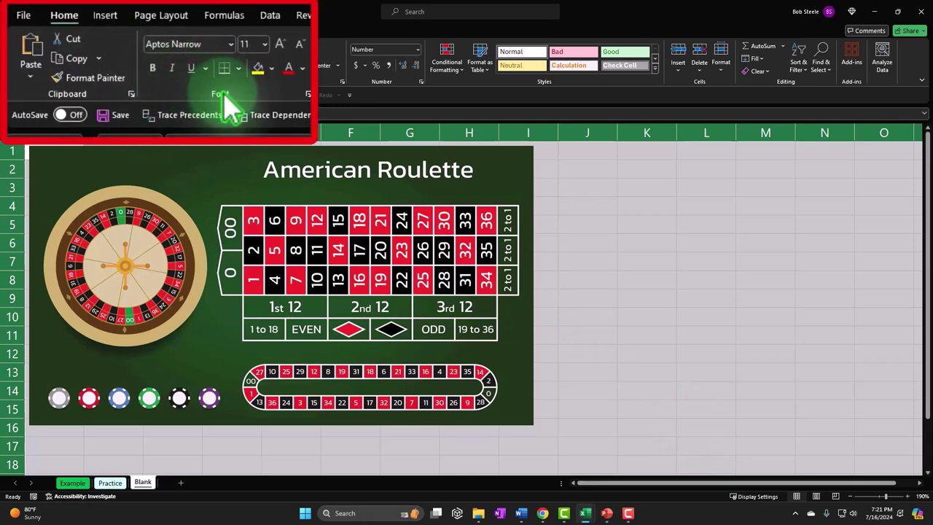
pyautogui.click(155, 67)
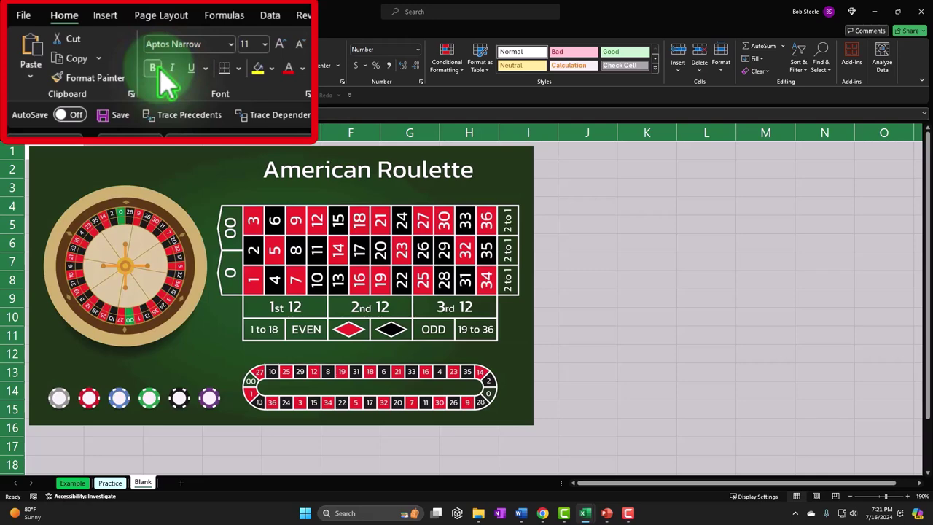
pyautogui.click(686, 229)
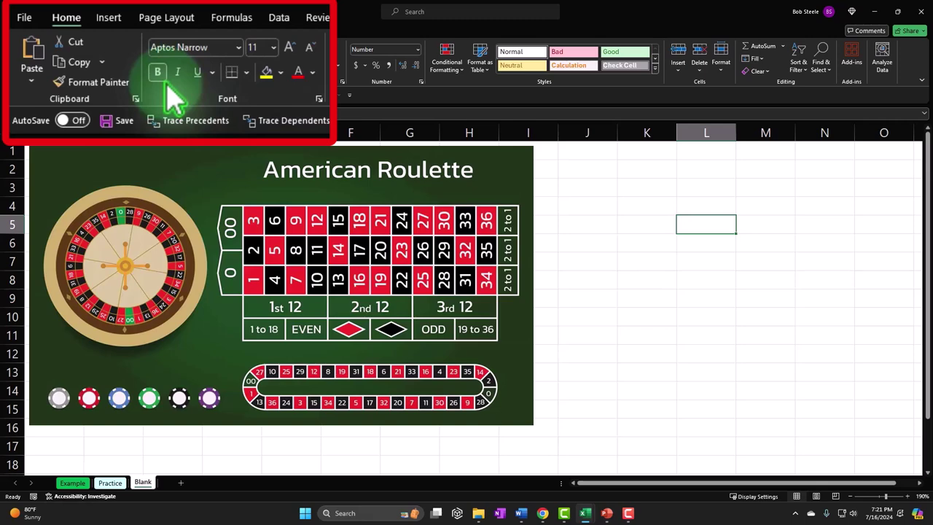
pyautogui.click(609, 149)
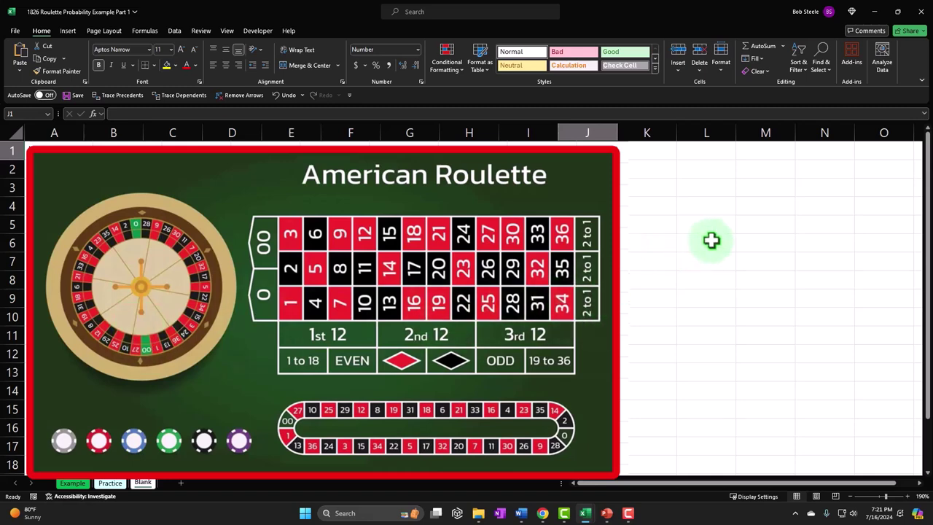
# - Put a # header in J1 and fill the series 1 through 38 down column J
pyautogui.hotkey('ctrl', 'z')
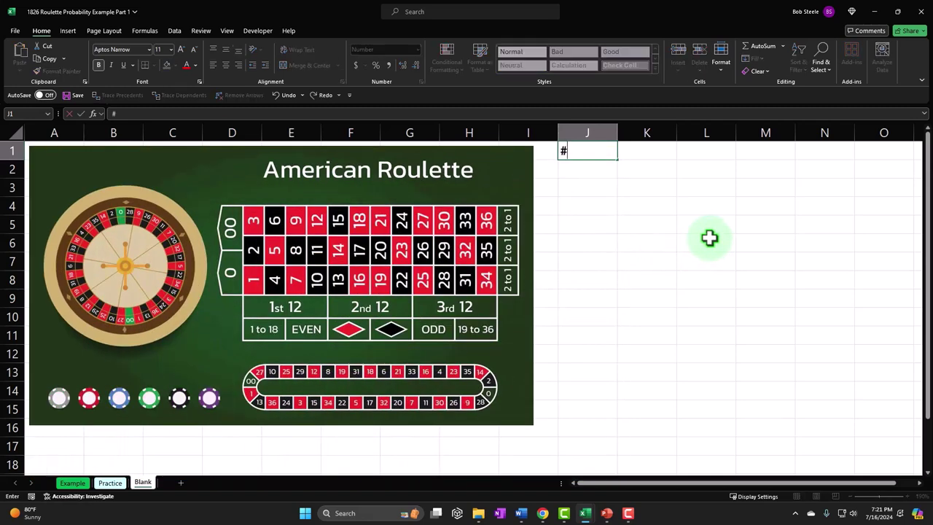
pyautogui.write('#')
pyautogui.press('Return')
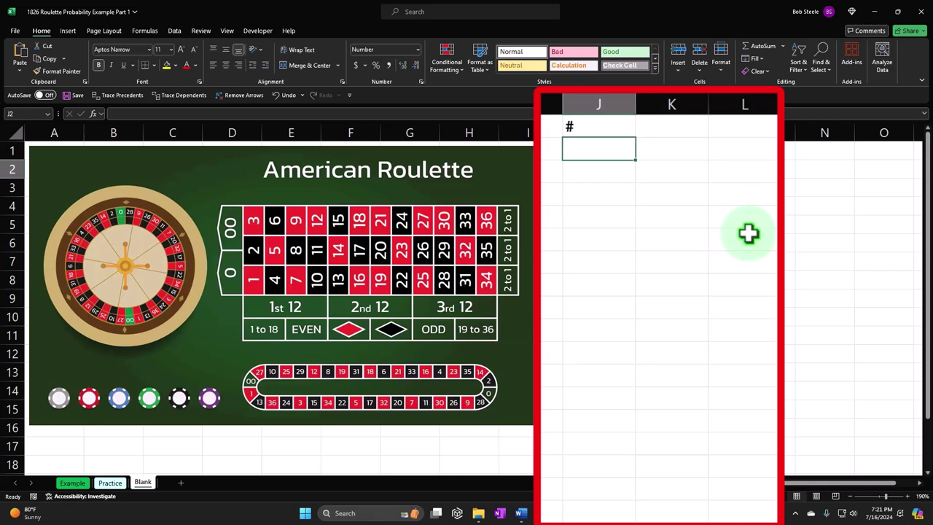
pyautogui.write('1')
pyautogui.press('Return')
pyautogui.write('2')
pyautogui.press('Return')
pyautogui.moveTo(618, 149); pyautogui.dragTo(631, 493)
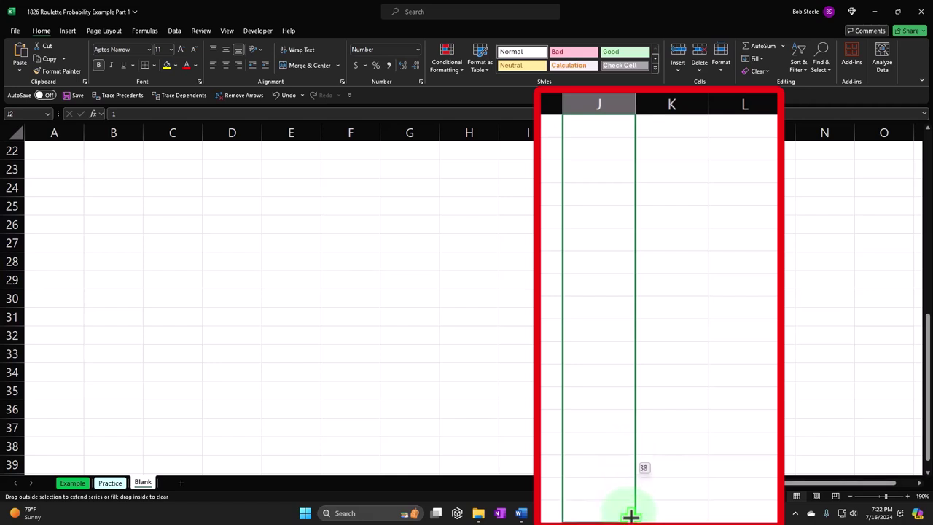
pyautogui.moveTo(631, 516); pyautogui.dragTo(631, 514)
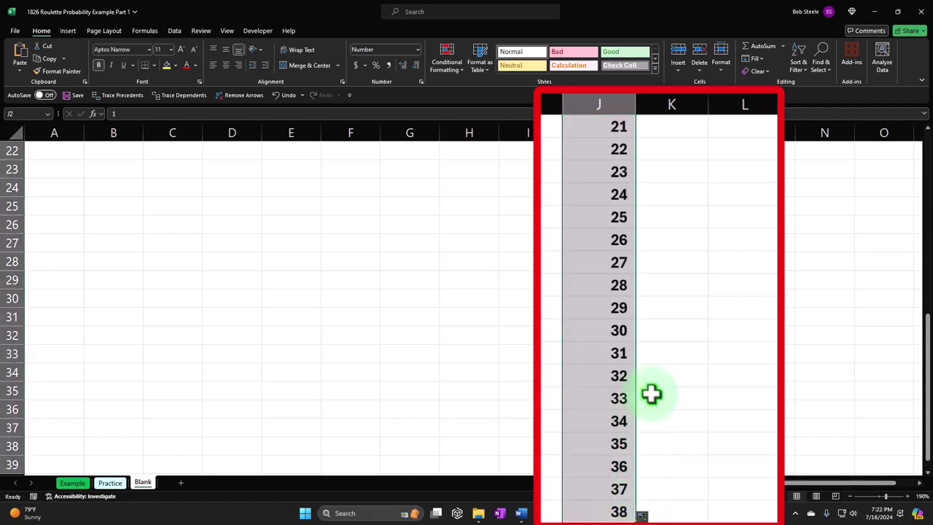
pyautogui.scroll(7, 652, 379)
# - Make the # header in J1 white text on black fill, centred
pyautogui.click(573, 152)
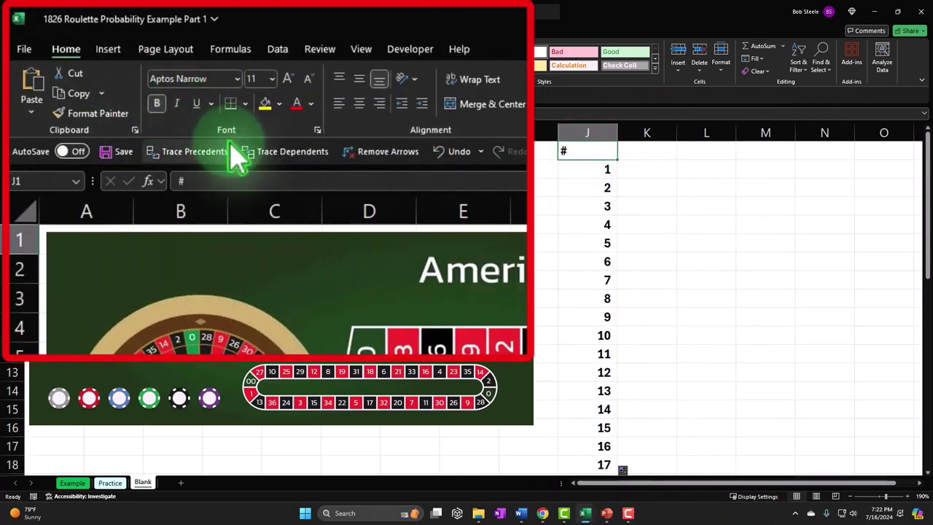
pyautogui.click(279, 104)
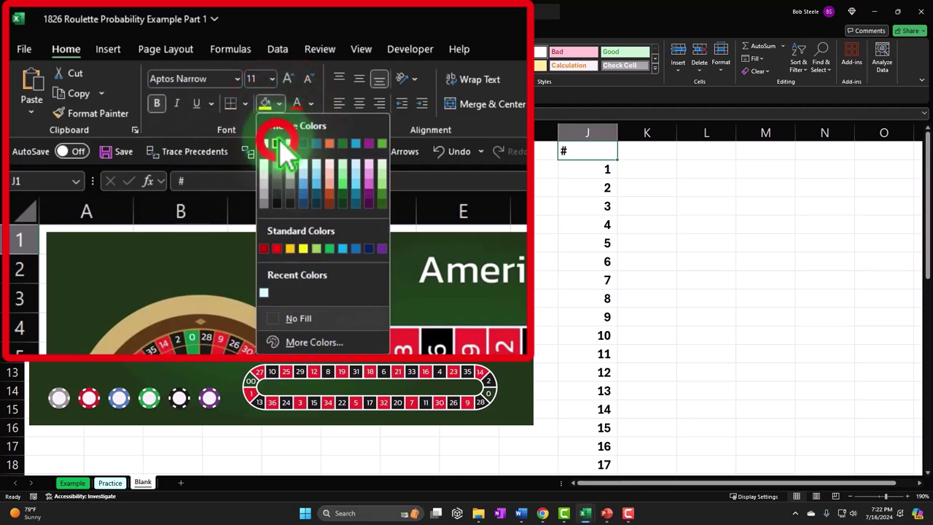
pyautogui.click(276, 137)
pyautogui.click(311, 104)
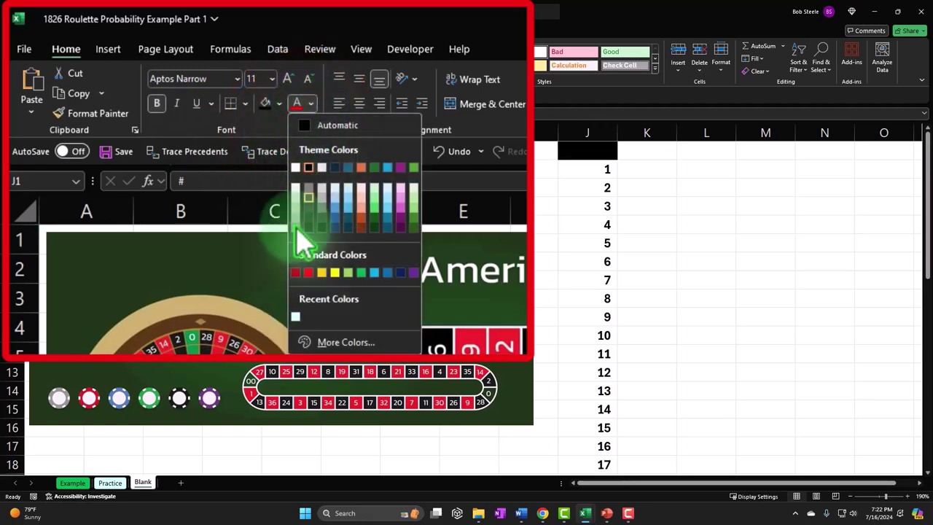
pyautogui.click(295, 167)
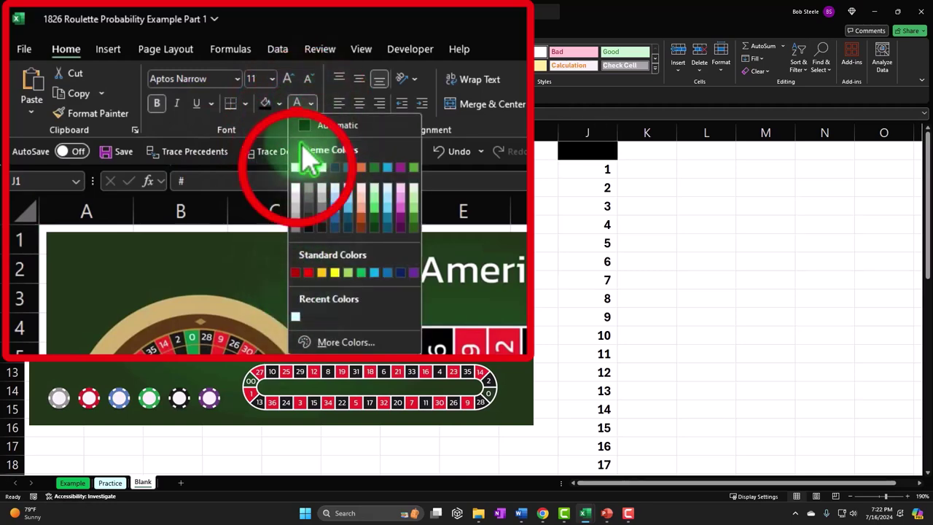
pyautogui.click(600, 169)
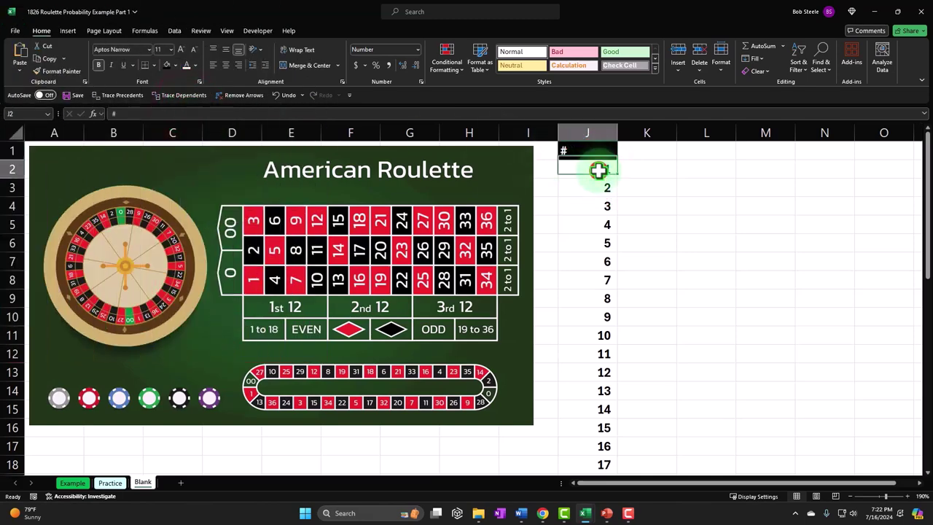
pyautogui.click(600, 150)
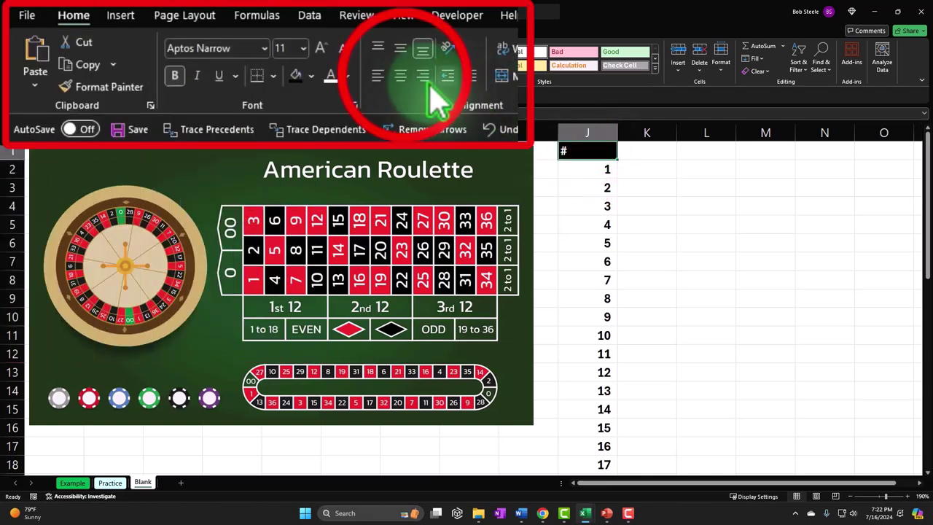
pyautogui.click(226, 65)
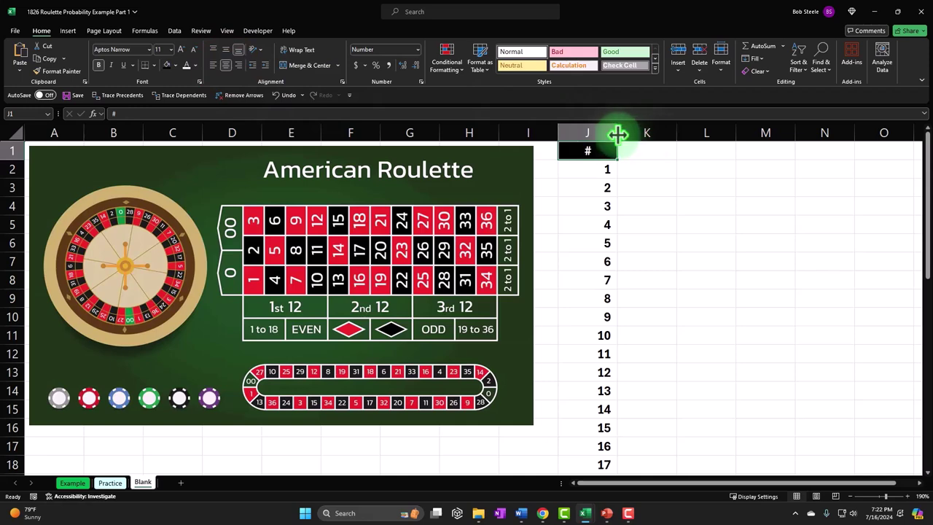
# - Autofit column J to its contents, then widen it slightly
pyautogui.doubleClick(641, 41)
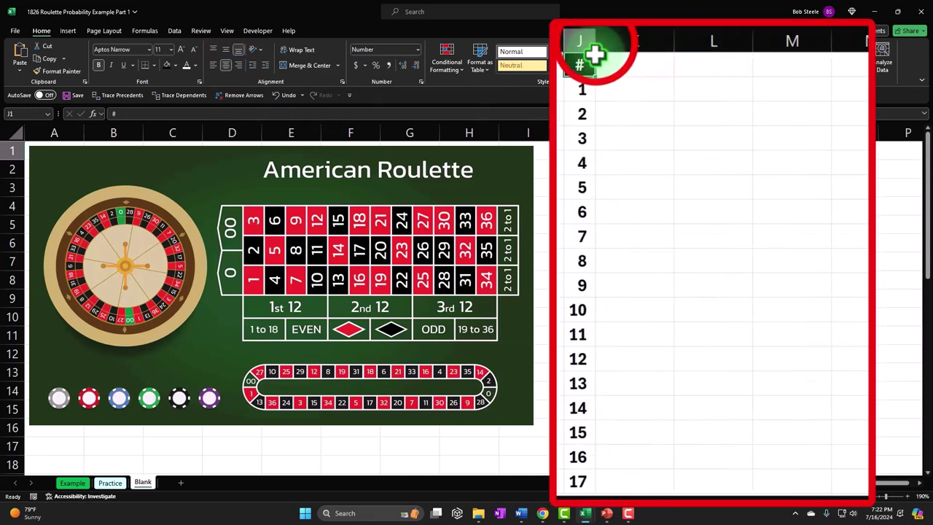
pyautogui.moveTo(598, 41); pyautogui.dragTo(605, 42)
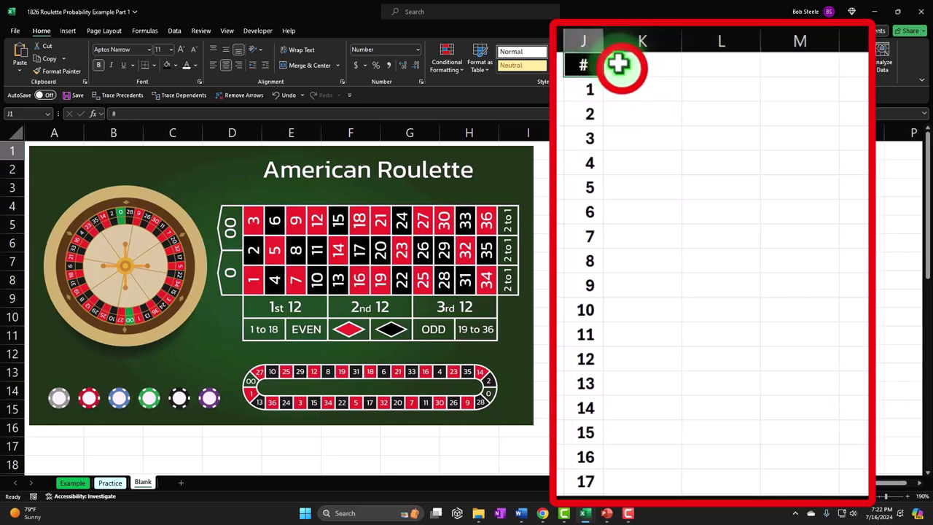
pyautogui.click(621, 67)
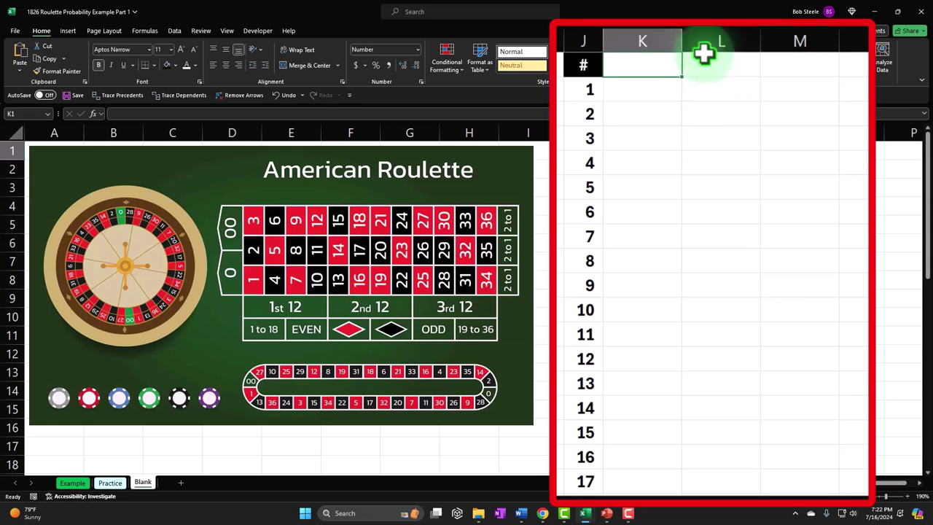
# - Enter the Numbers header in K1, followed by 0 and '00 beneath it
pyautogui.write('Numbers')
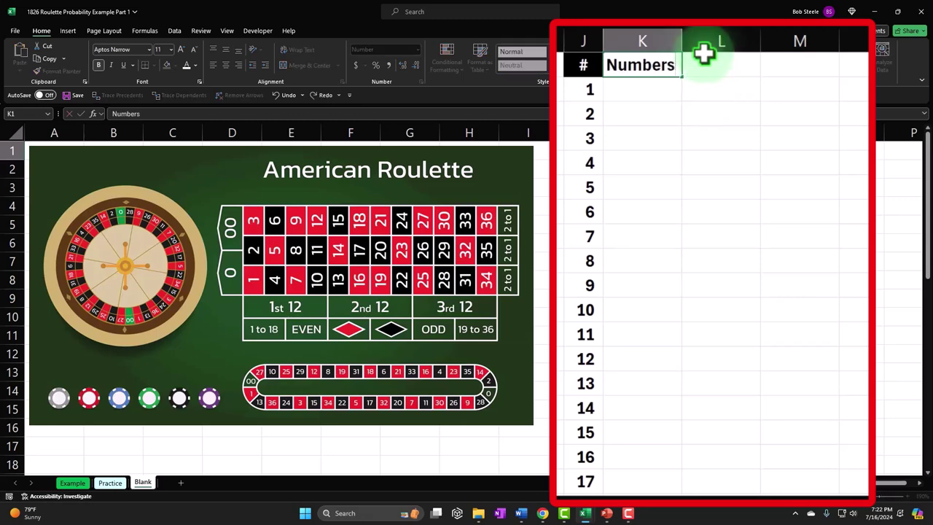
pyautogui.press('Return')
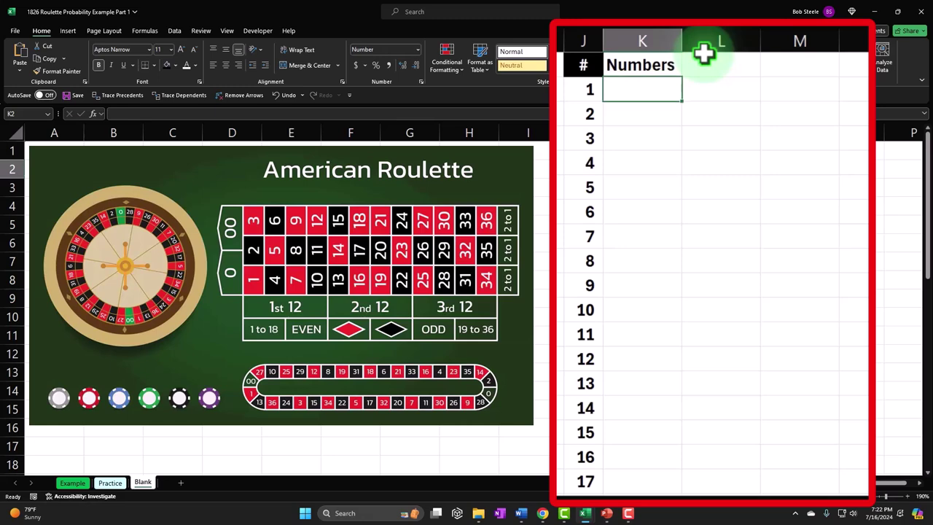
pyautogui.write('1')
pyautogui.press('BackSpace')
pyautogui.write('0')
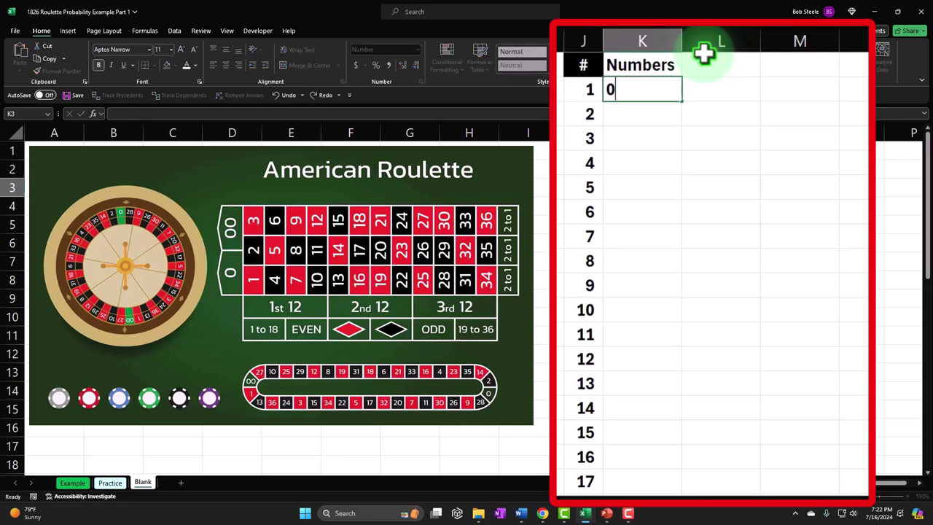
pyautogui.press('Return')
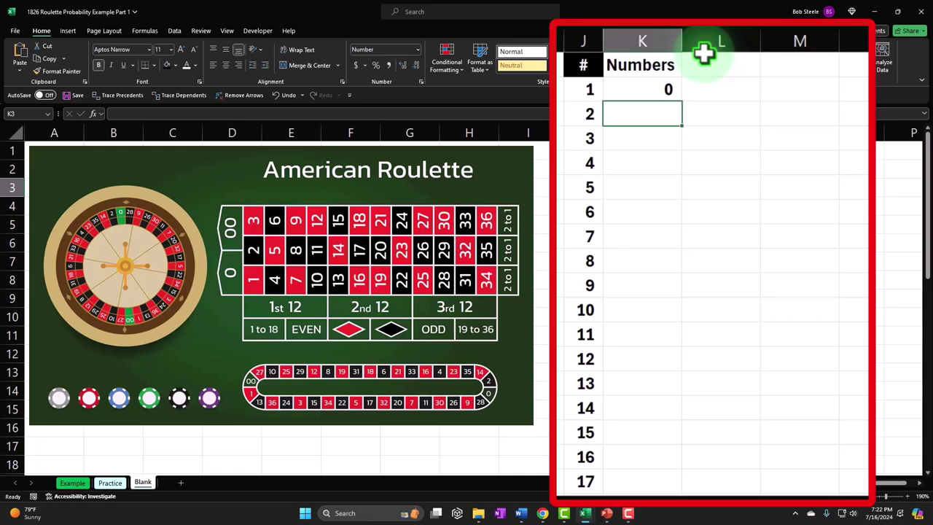
pyautogui.write("'")
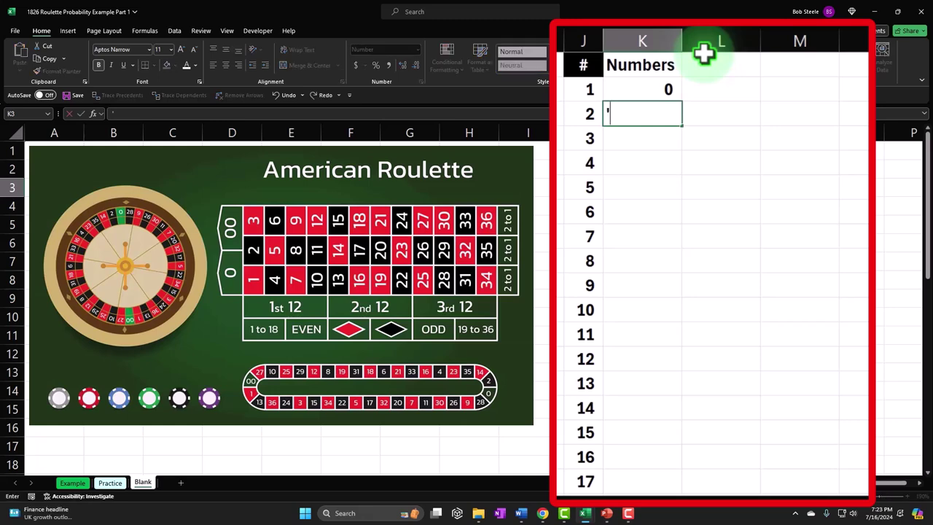
pyautogui.write('00')
pyautogui.press('Return')
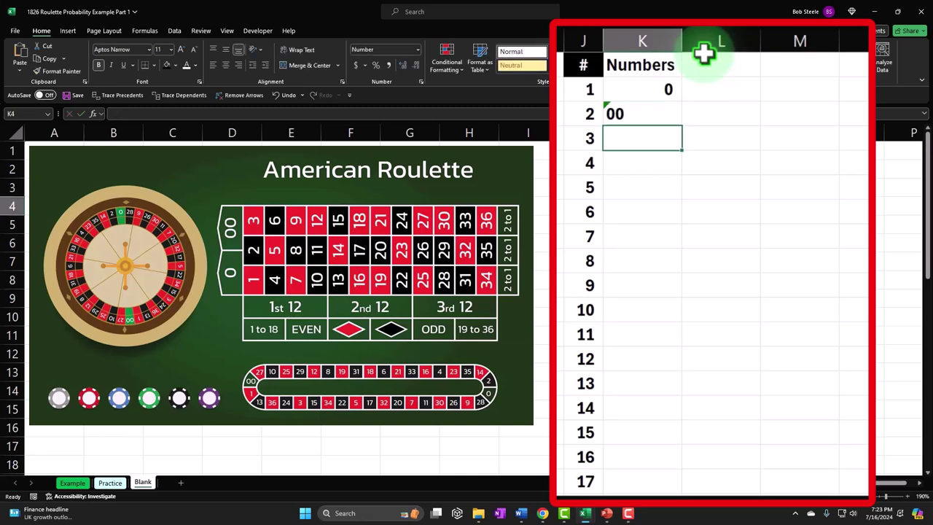
# - Replace the 00 entry with 0.01 displayed with one decimal as 0.0
pyautogui.press('Up')
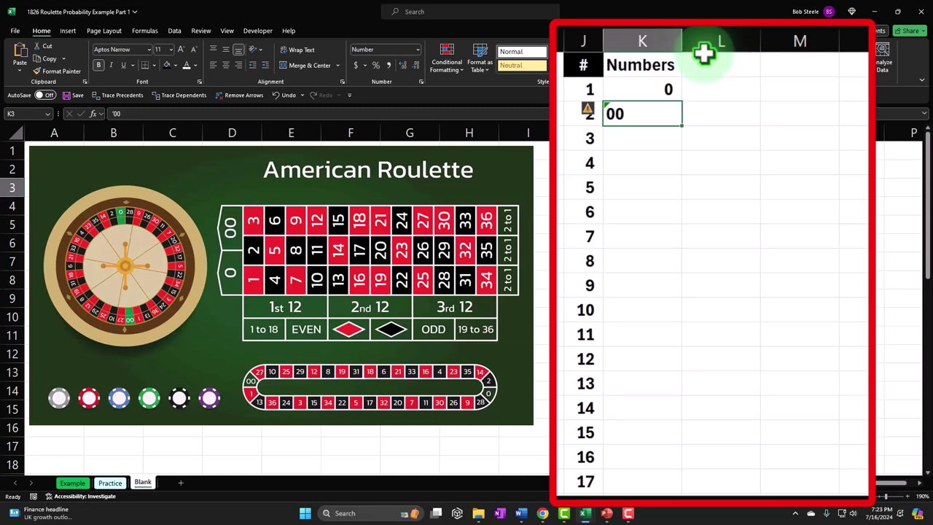
pyautogui.write('1.0')
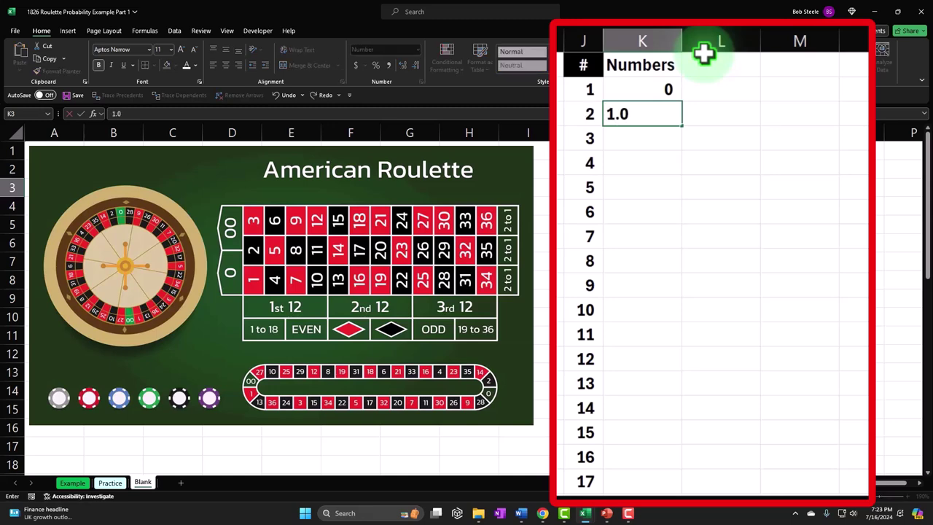
pyautogui.write('1')
pyautogui.press('Return')
pyautogui.press('Up')
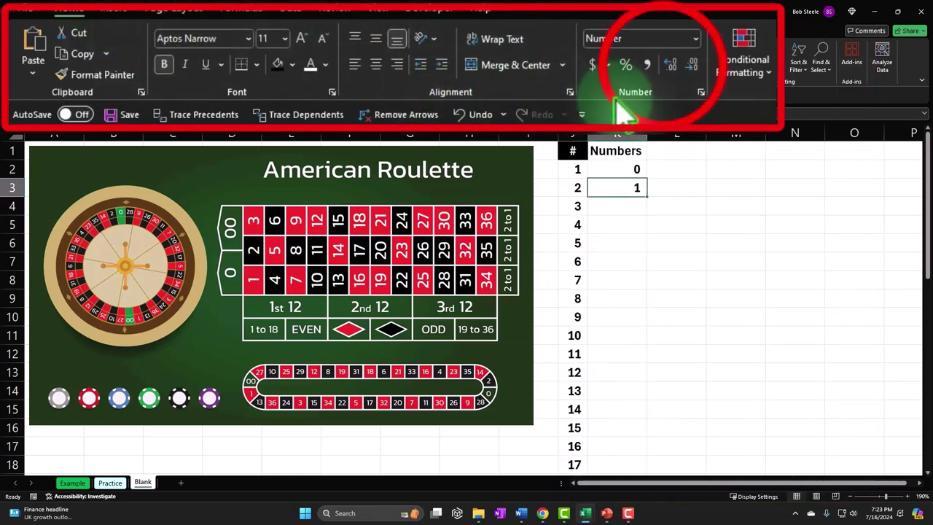
pyautogui.click(669, 65)
pyautogui.click(619, 187)
pyautogui.write('1.01')
pyautogui.press('Home')
pyautogui.press('Delete')
pyautogui.write('0')
pyautogui.press('Return')
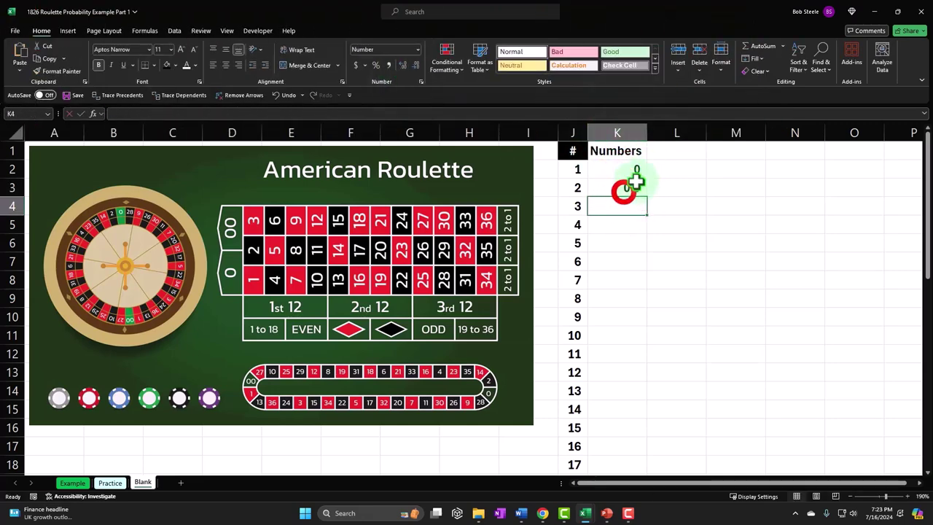
pyautogui.press('Up')
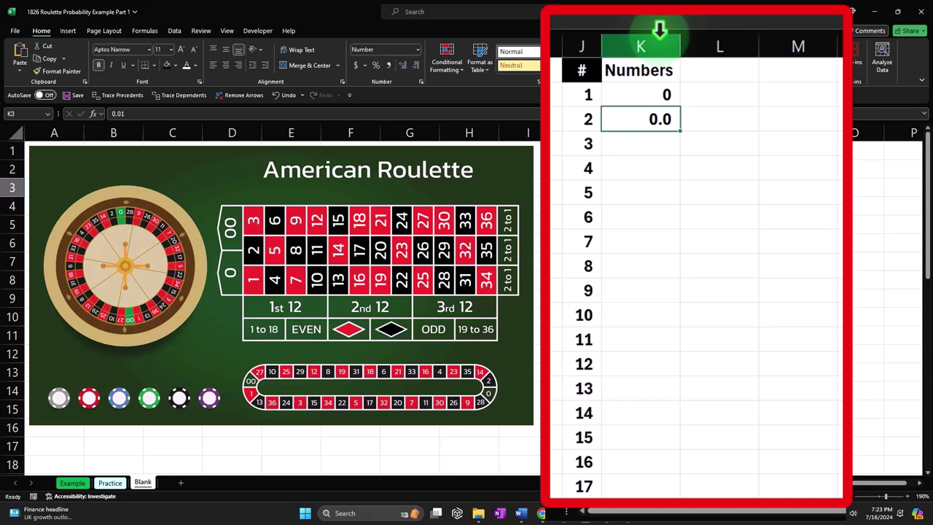
pyautogui.press('Down')
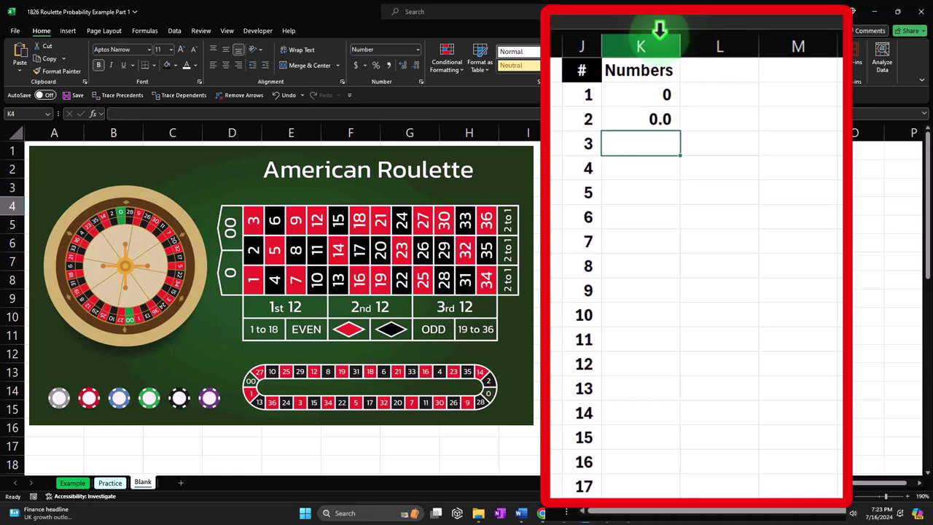
# - Enter 1 and 2 below, then fill the Numbers series down to 36
pyautogui.write('1')
pyautogui.press('Return')
pyautogui.write('2')
pyautogui.press('Return')
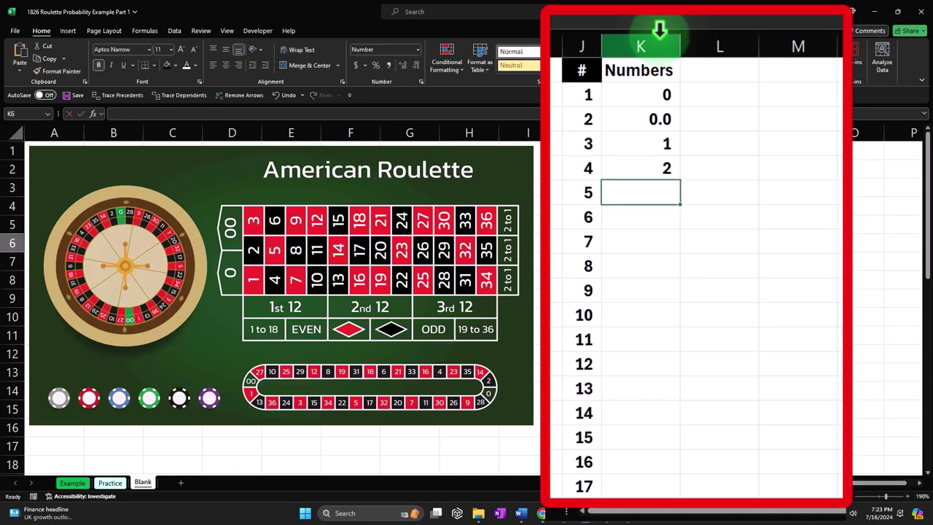
pyautogui.moveTo(662, 138); pyautogui.dragTo(646, 473)
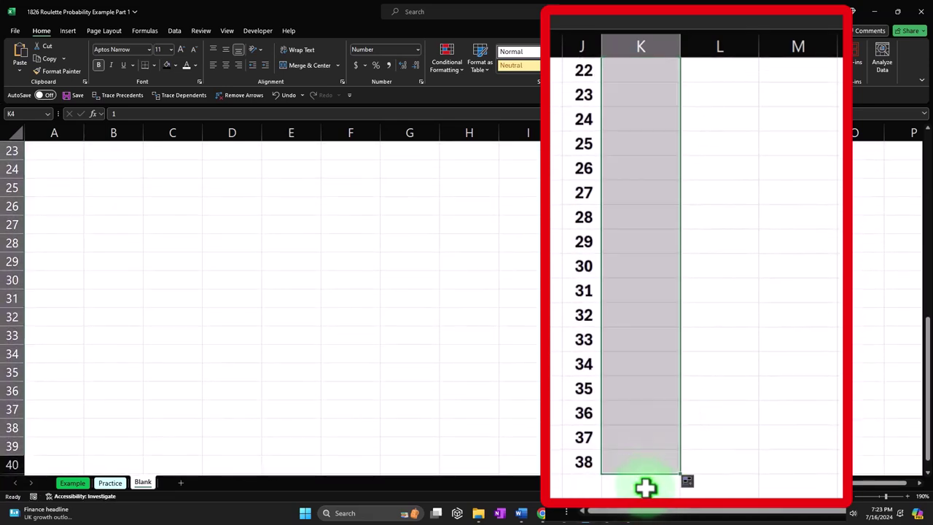
pyautogui.click(650, 465)
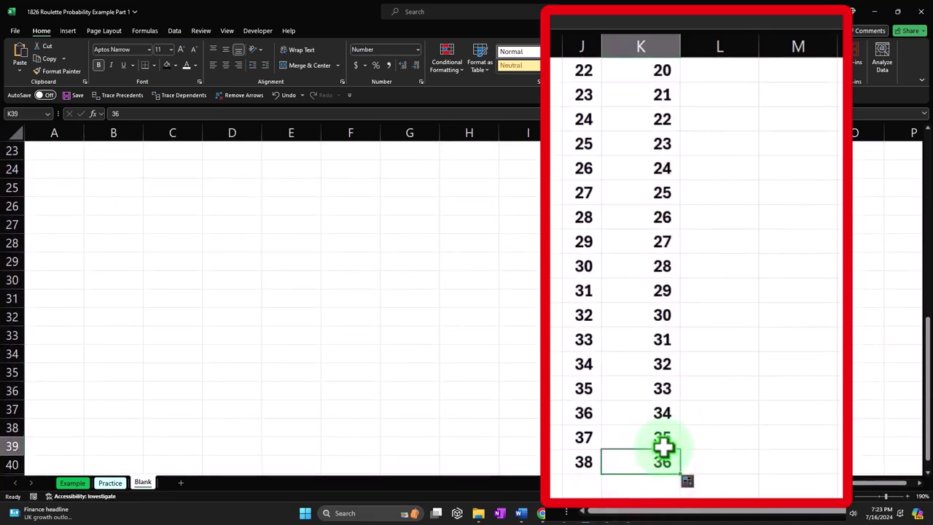
pyautogui.moveTo(920, 384); pyautogui.dragTo(908, 162)
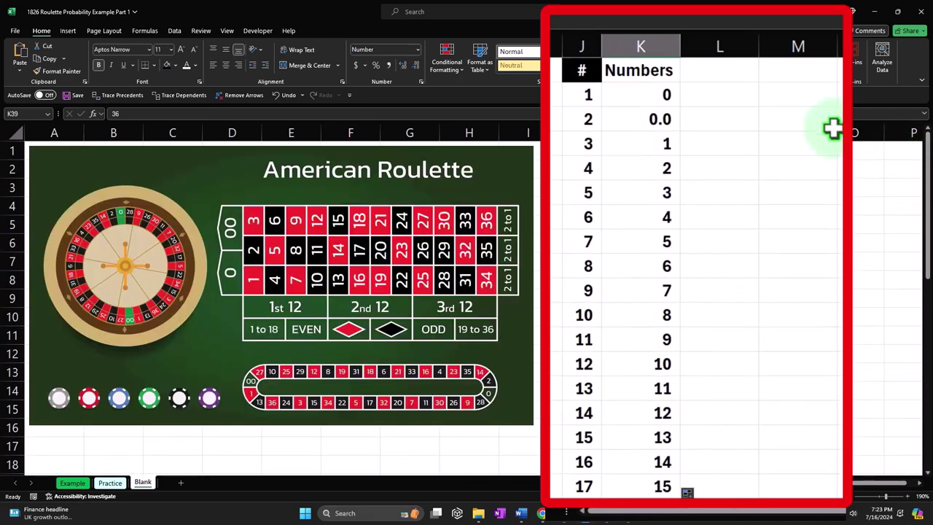
pyautogui.click(635, 142)
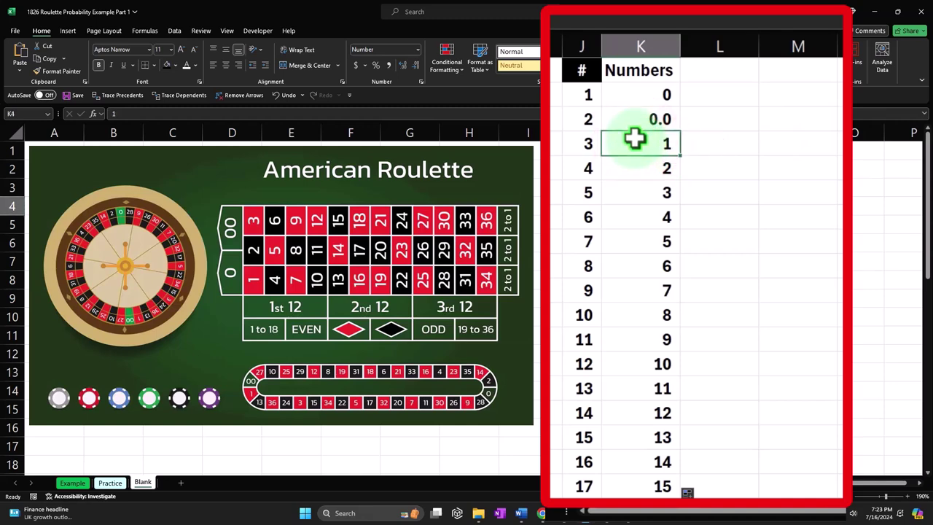
pyautogui.press('Up')
pyautogui.press('Up')
pyautogui.press('Down')
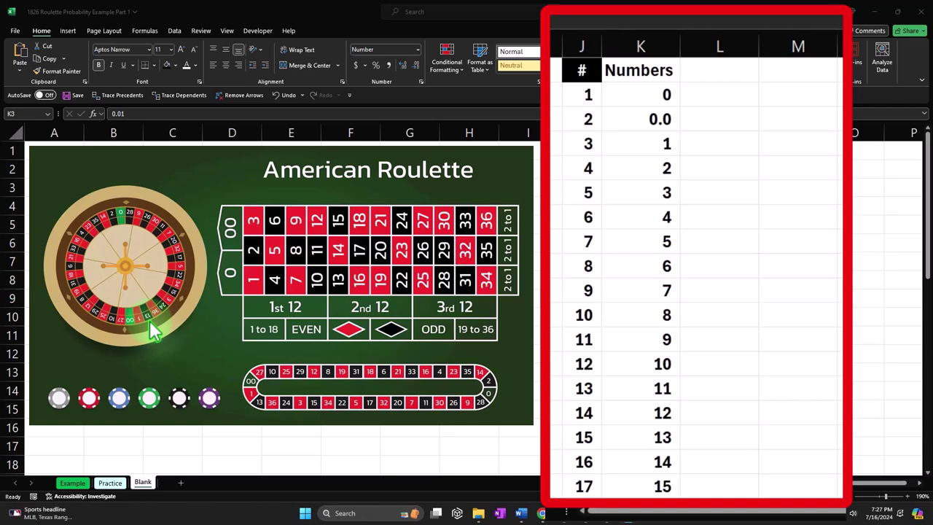
pyautogui.click(649, 70)
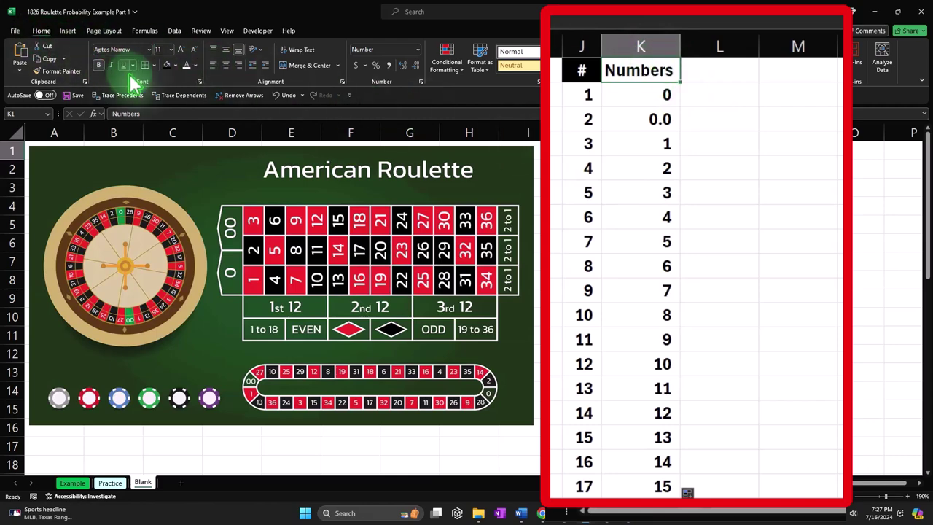
# - Give the Numbers header black fill, centred, and shade J2:K39 pale blue with no borders
pyautogui.click(183, 65)
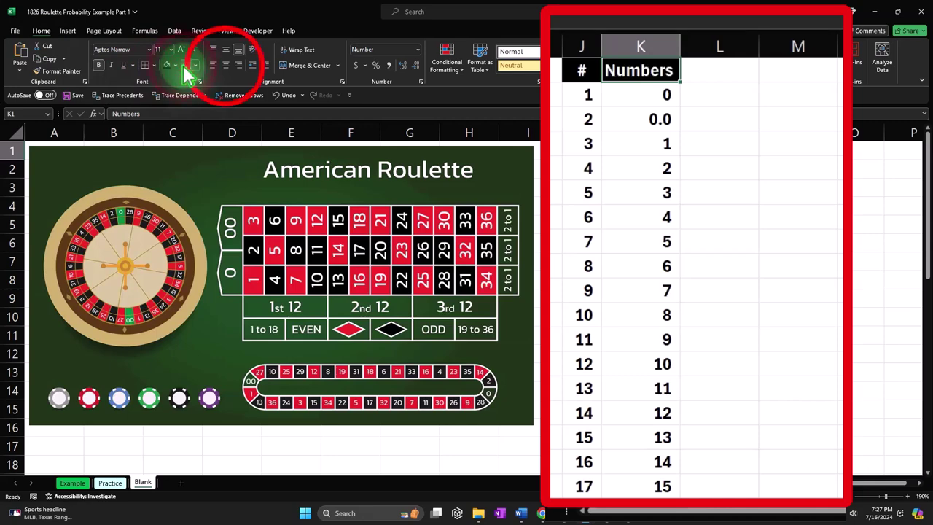
pyautogui.click(225, 65)
pyautogui.moveTo(576, 95); pyautogui.dragTo(602, 171)
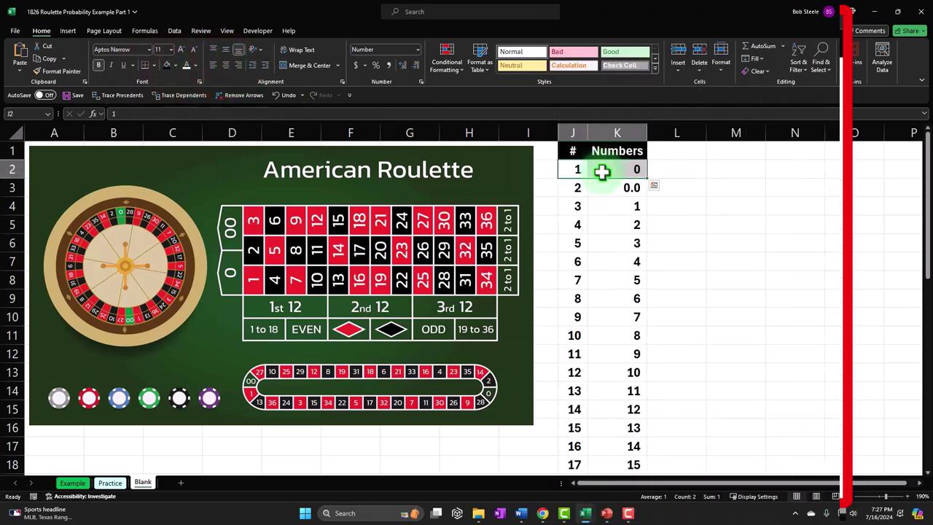
pyautogui.hotkey('ctrl', 'shift', 'Down')
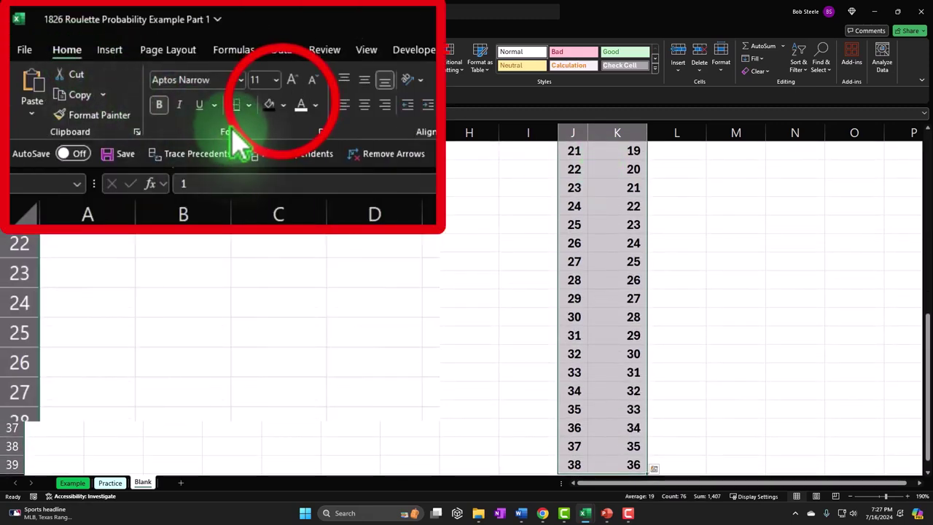
pyautogui.click(283, 105)
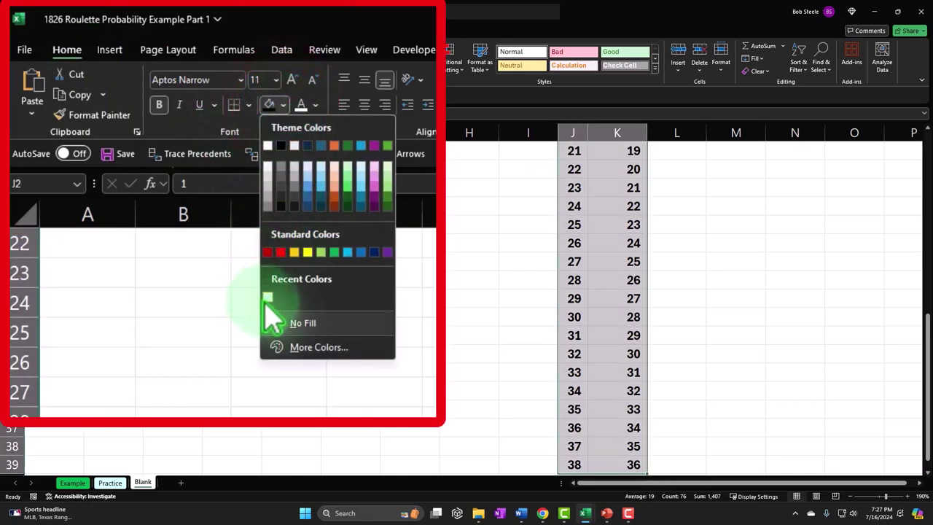
pyautogui.click(290, 347)
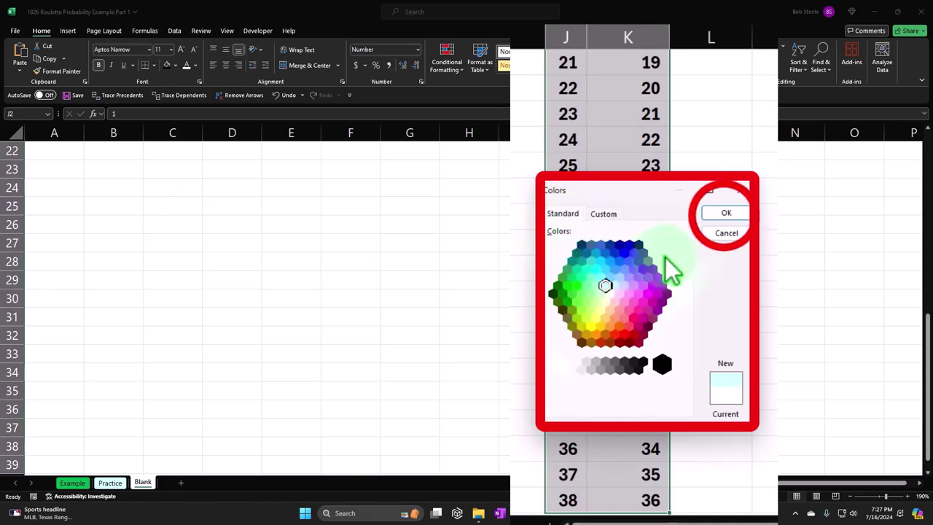
pyautogui.click(724, 217)
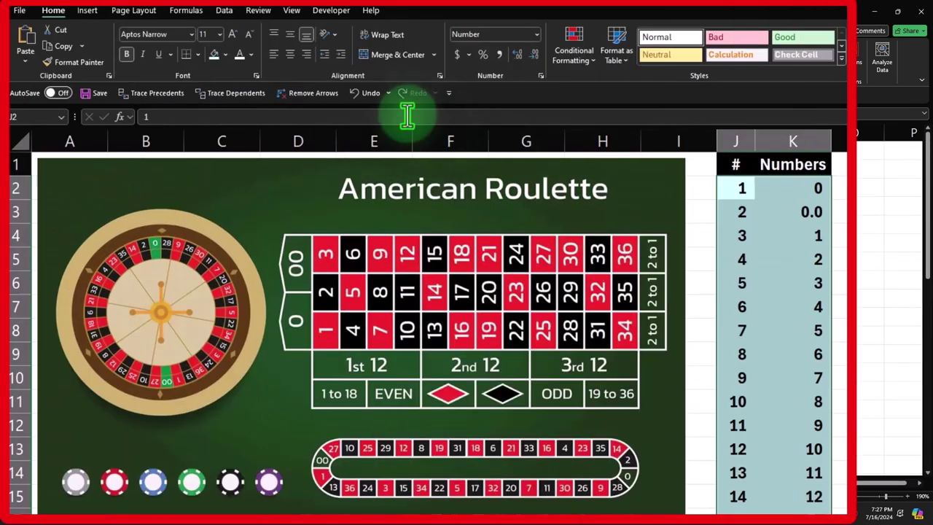
pyautogui.click(195, 54)
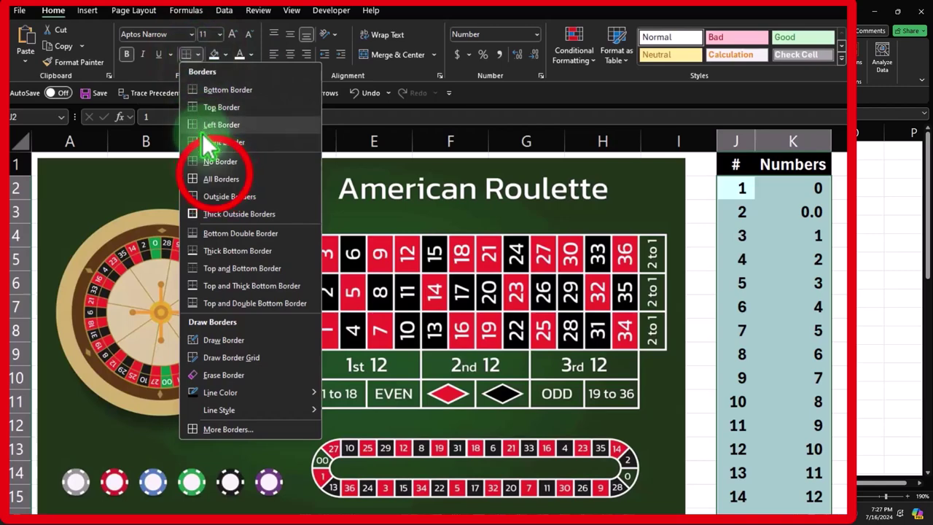
pyautogui.click(210, 162)
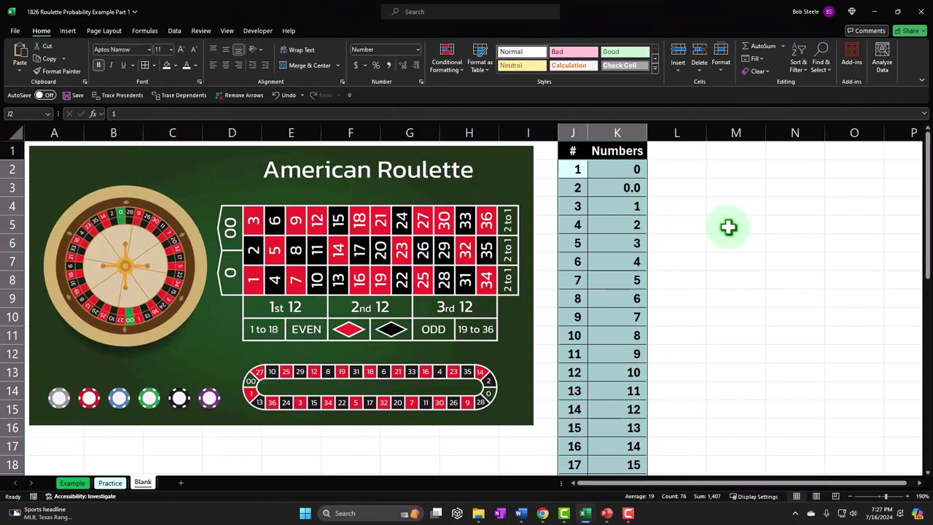
# - Narrow column L as a spacer and enter the heading 'Bet on Red or Black' in M1
pyautogui.click(726, 226)
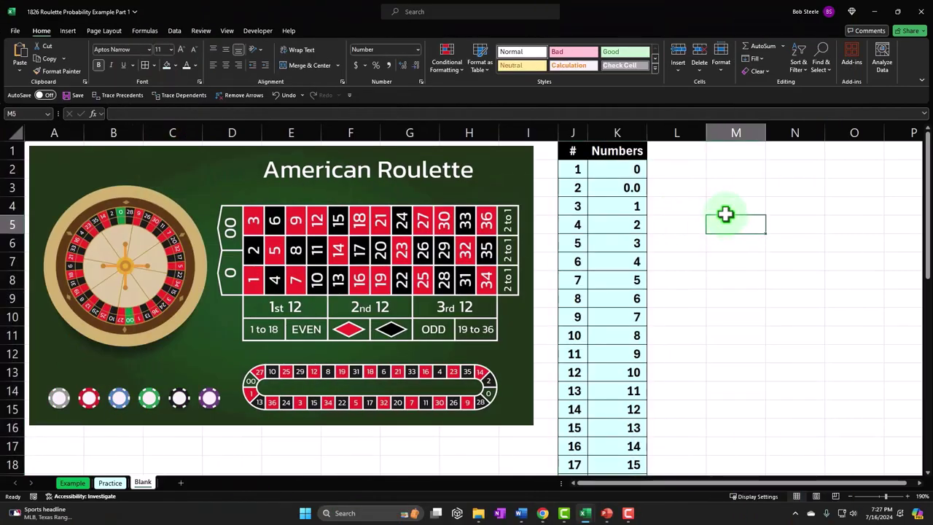
pyautogui.moveTo(703, 131); pyautogui.dragTo(656, 135)
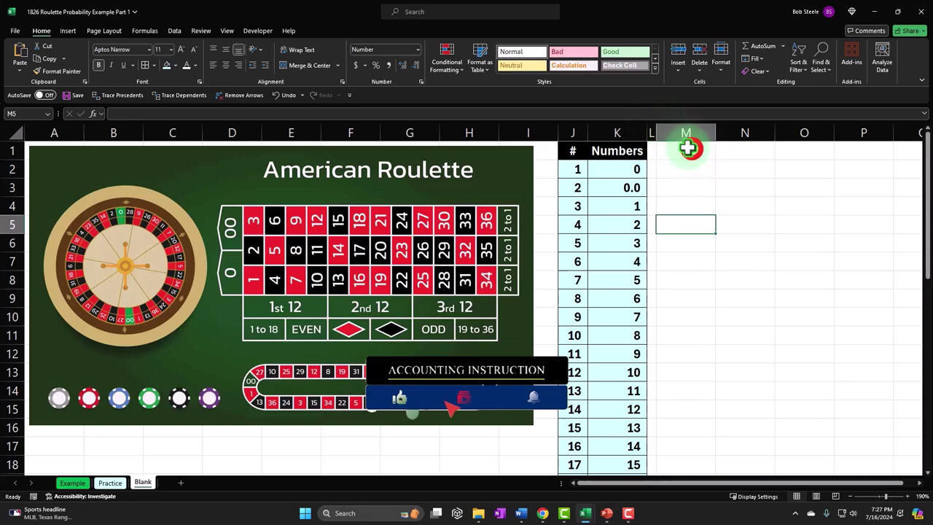
pyautogui.click(686, 148)
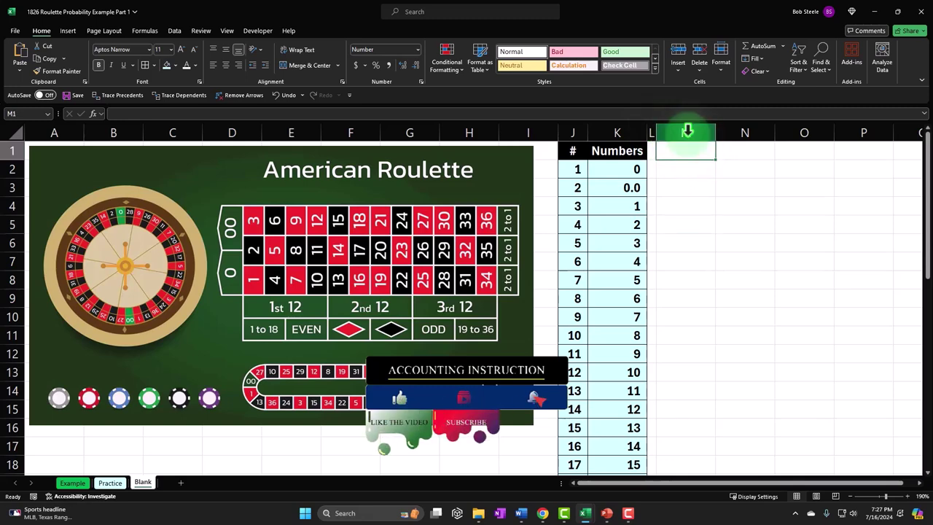
pyautogui.write('Bet on R')
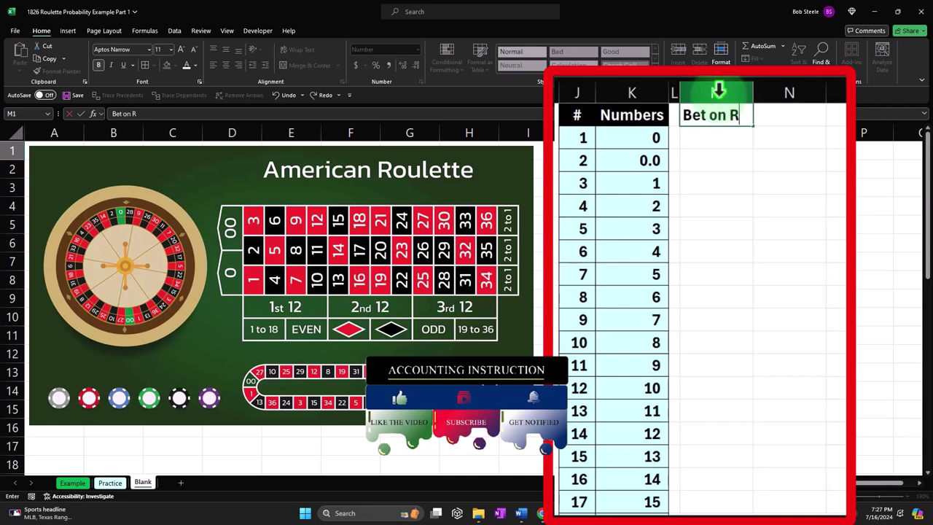
pyautogui.write('ed or Blakc')
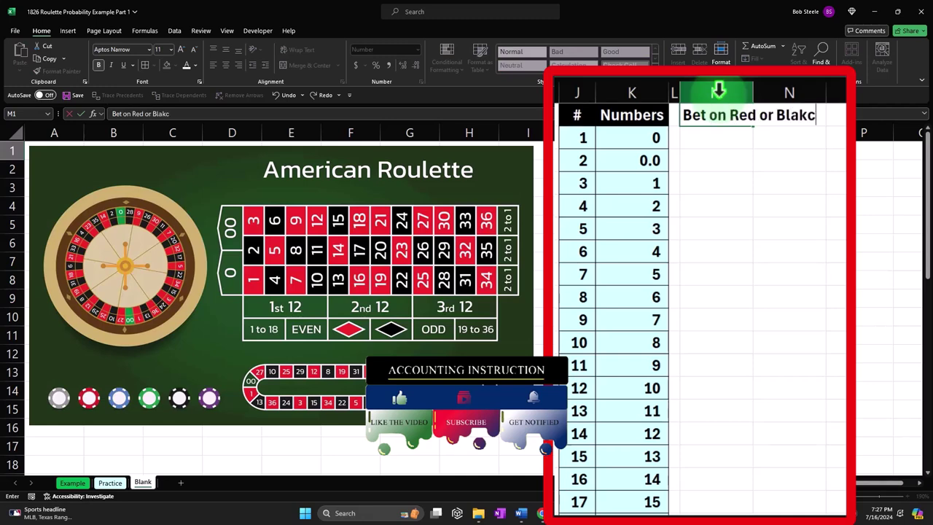
pyautogui.press('BackSpace')
pyautogui.press('BackSpace')
pyautogui.write('ck')
pyautogui.press('Return')
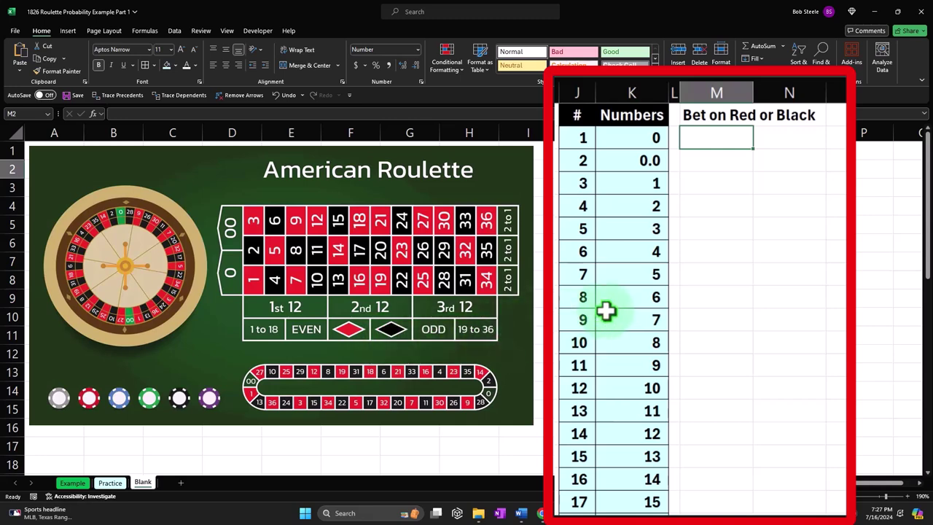
# - Give the M1:N1 heading a black fill with white text
pyautogui.moveTo(719, 117); pyautogui.dragTo(737, 149)
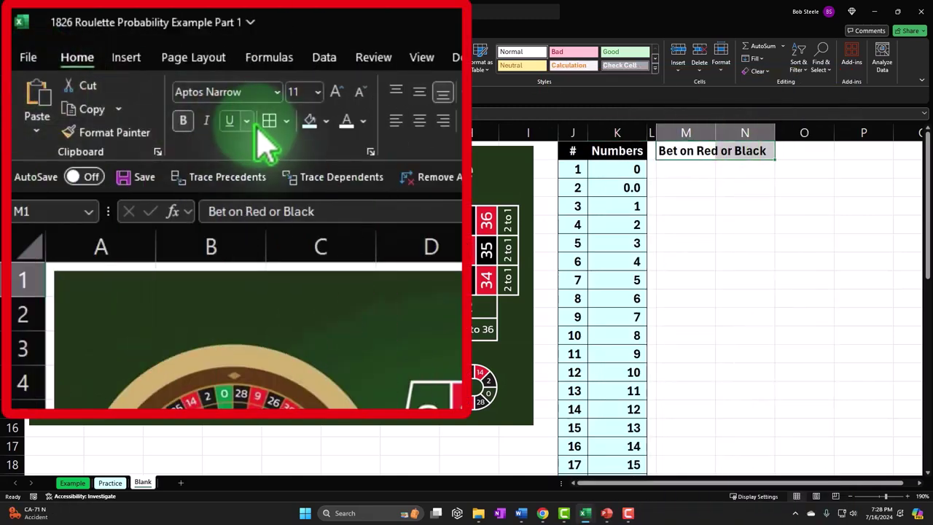
pyautogui.click(326, 121)
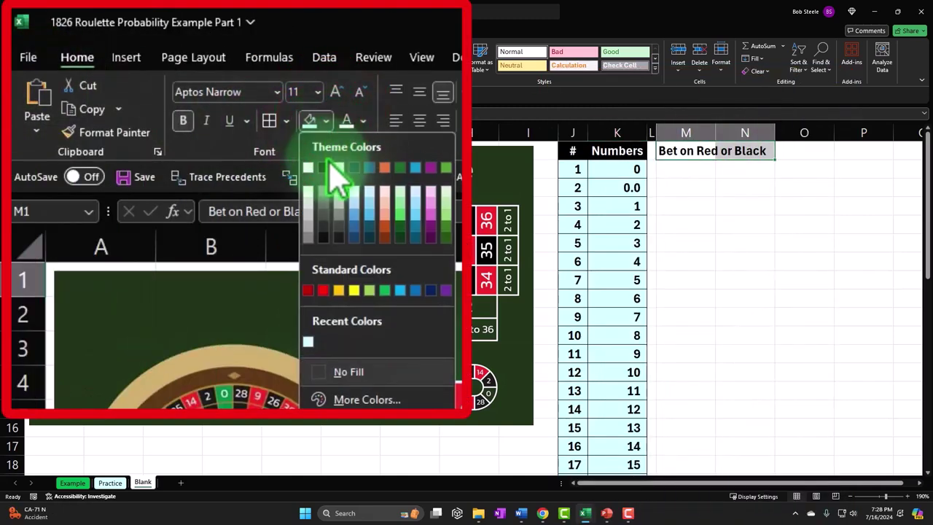
pyautogui.click(325, 168)
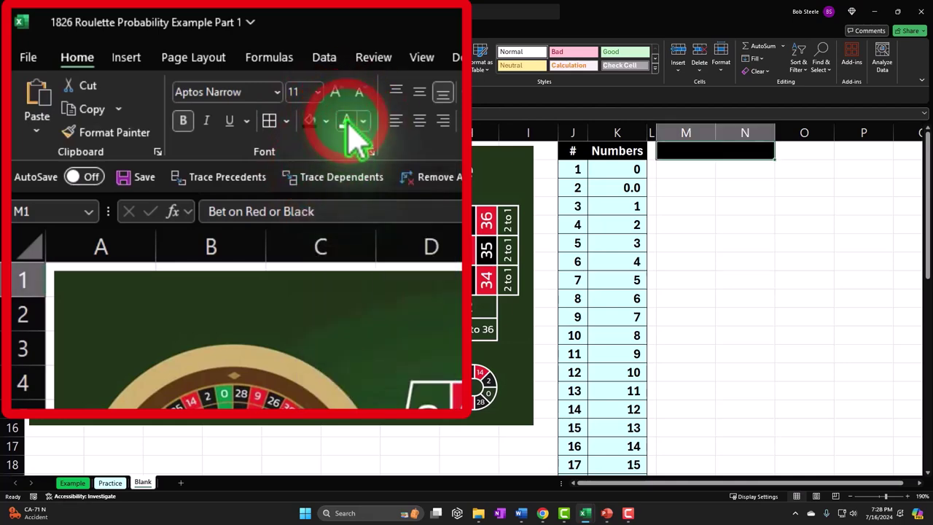
pyautogui.click(692, 187)
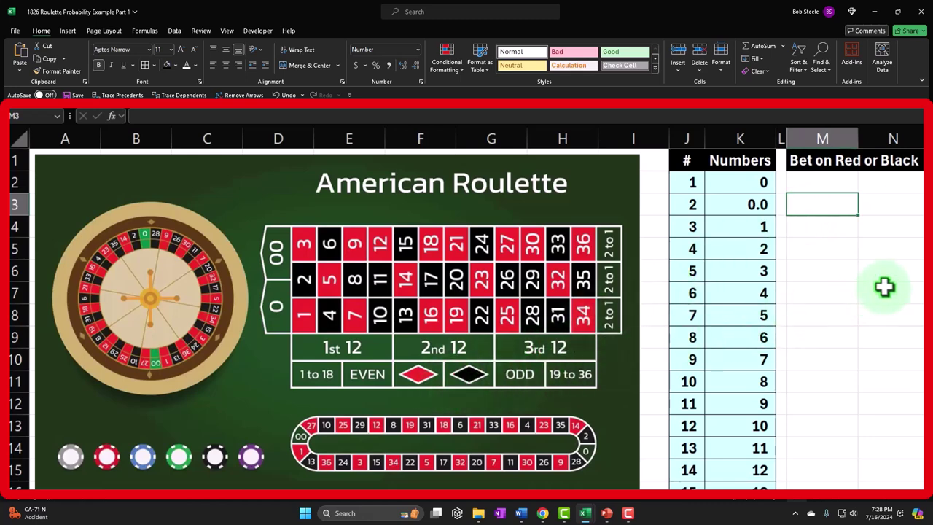
# - Add a 'Pay Out' header spanning three columns with black fill and white text
pyautogui.write('Pay Out')
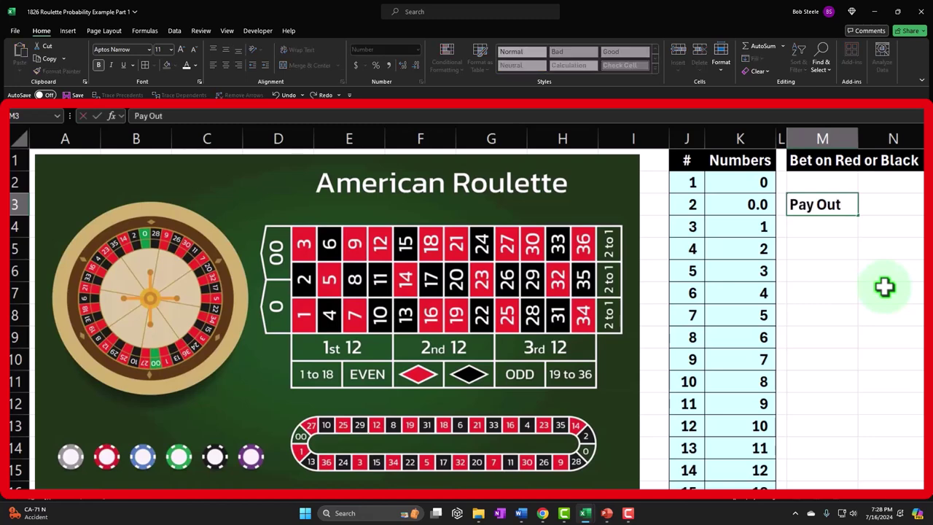
pyautogui.press('Return')
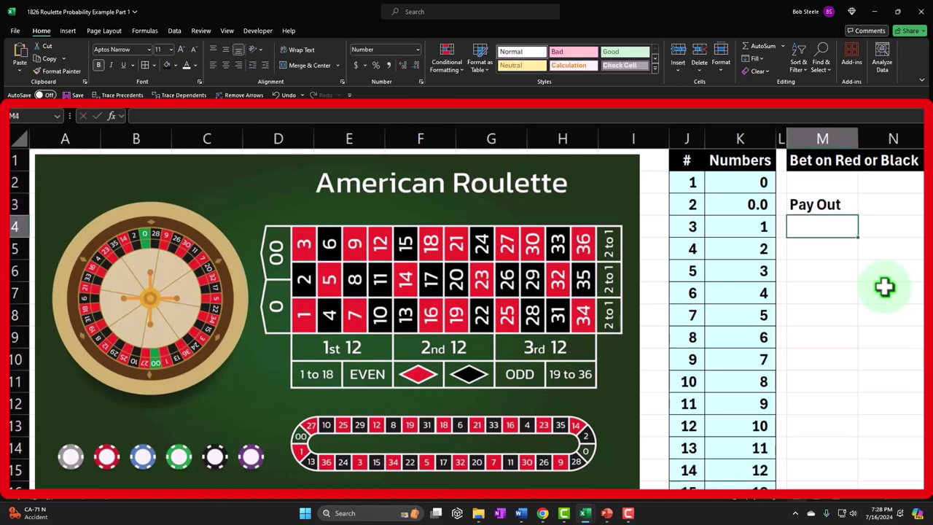
pyautogui.press('Up')
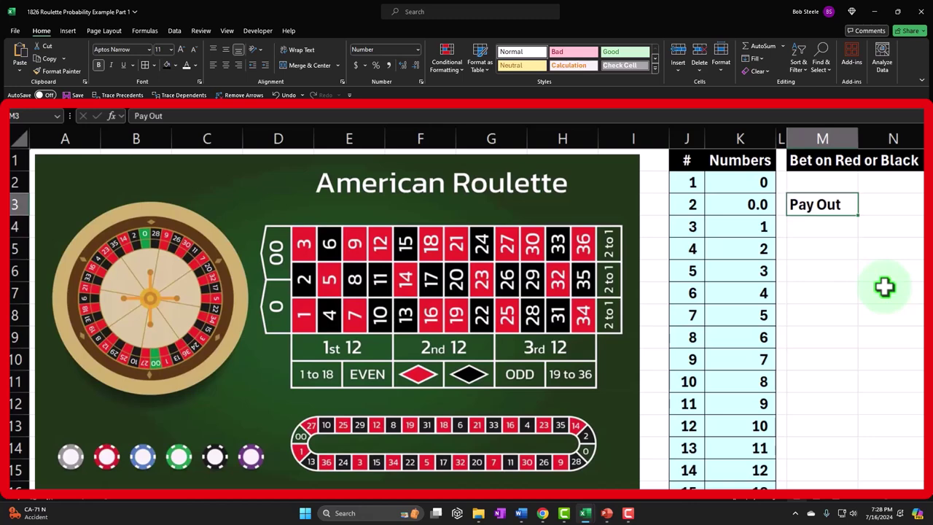
pyautogui.hotkey('shift', 'Right')
pyautogui.hotkey('shift', 'Right')
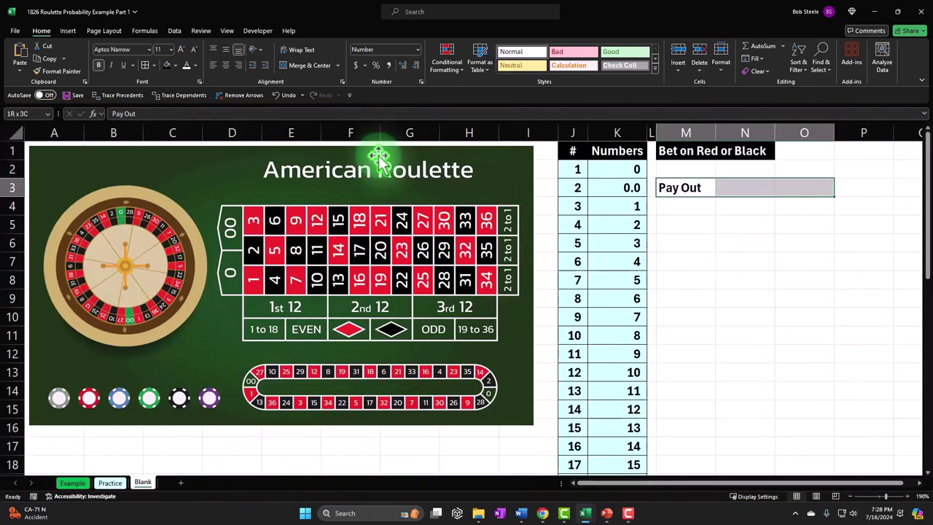
pyautogui.click(167, 65)
pyautogui.click(189, 65)
# - Enter the Pay out row with values 1 and -1
pyautogui.press('Down')
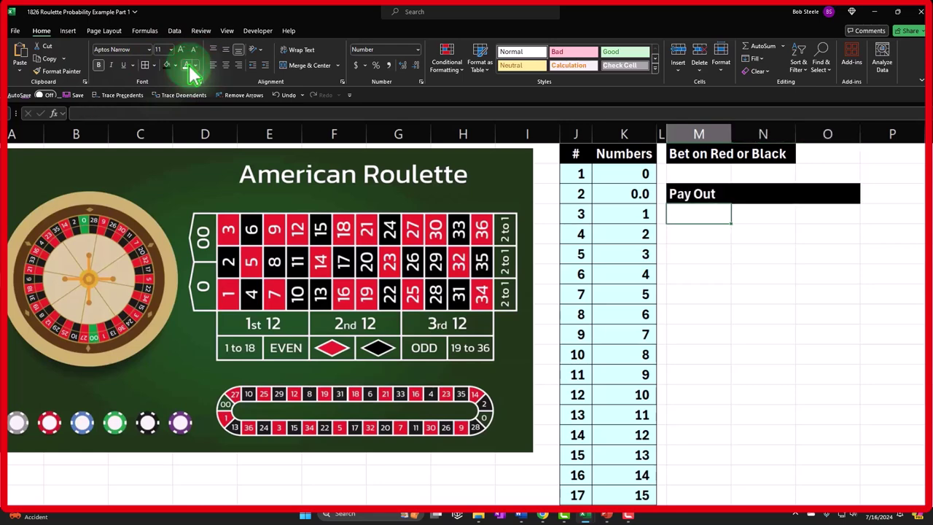
pyautogui.write('Pay out')
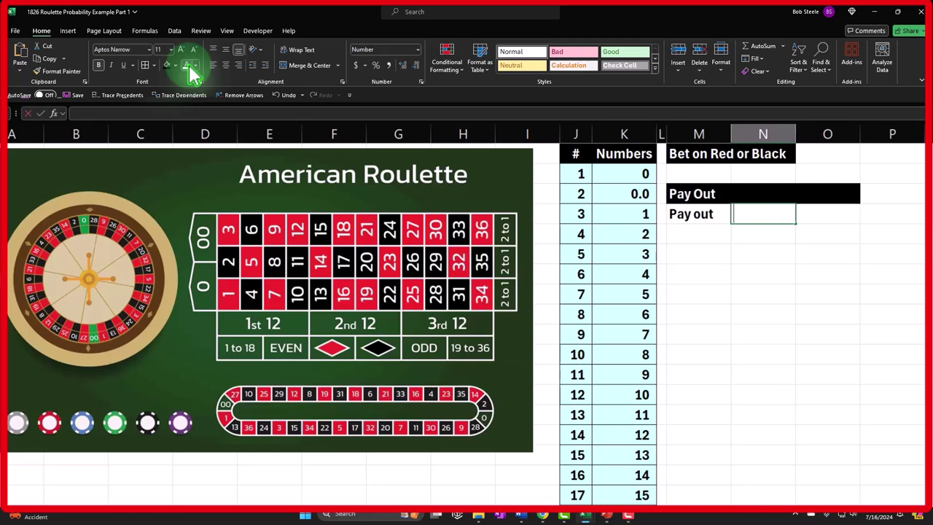
pyautogui.write('1')
pyautogui.press('Tab')
pyautogui.write('-1')
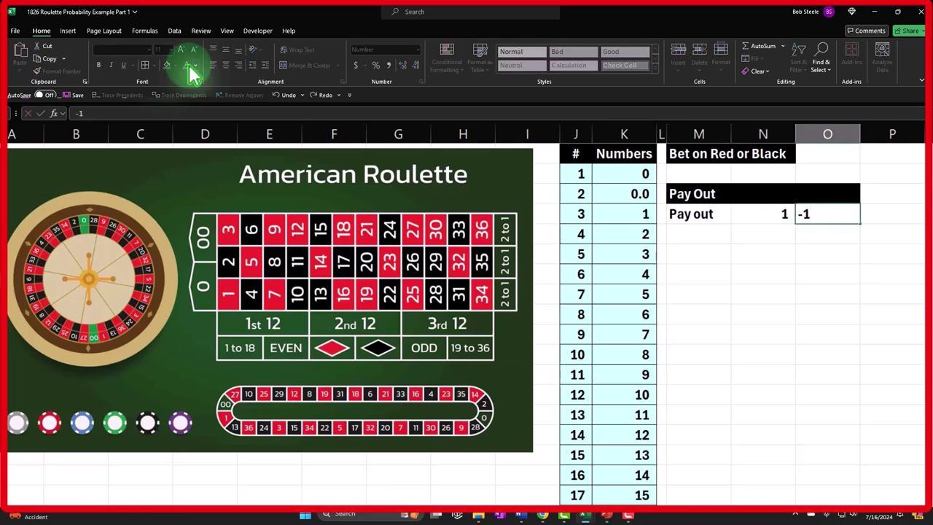
pyautogui.press('Return')
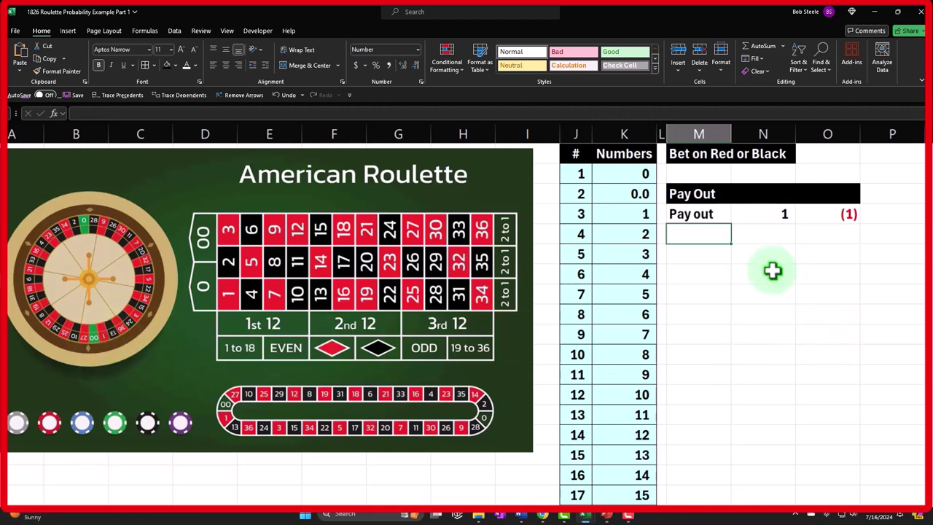
# - Add a Win row valued 1 and a Lose row valued -1
pyautogui.write('Win')
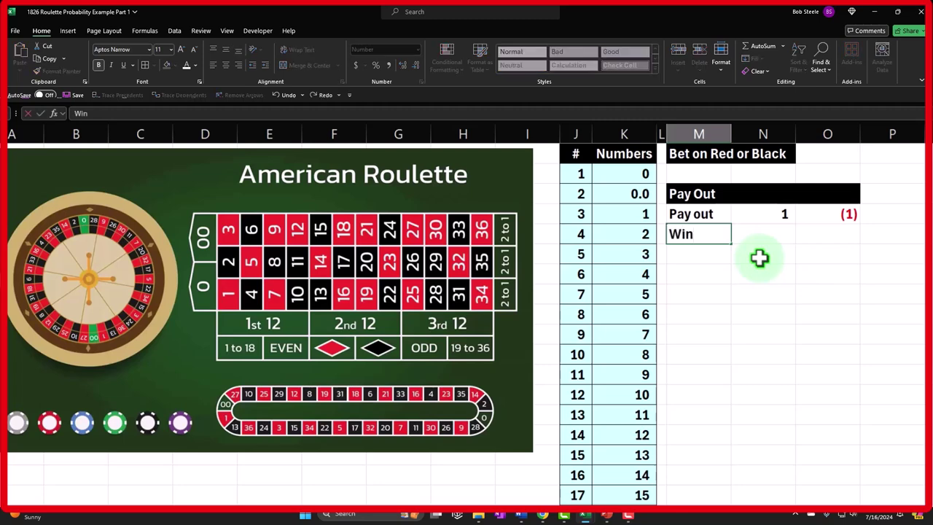
pyautogui.press('Tab')
pyautogui.write('1')
pyautogui.press('Return')
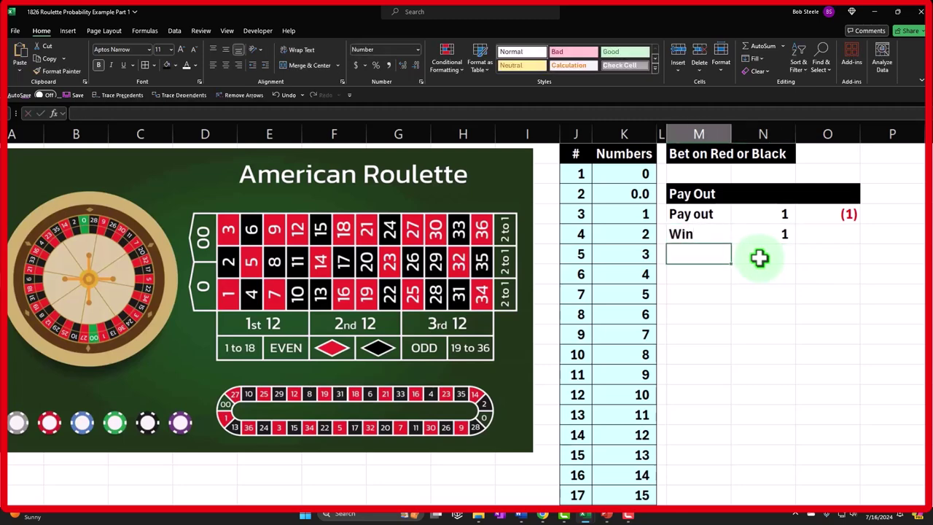
pyautogui.write('Loss')
pyautogui.press('BackSpace')
pyautogui.write('e')
pyautogui.press('Tab')
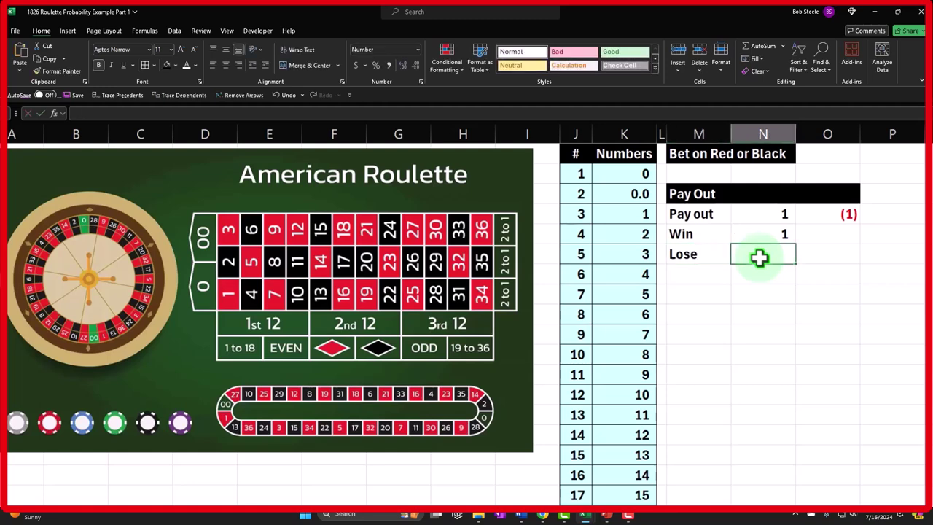
pyautogui.write('-1')
pyautogui.press('Return')
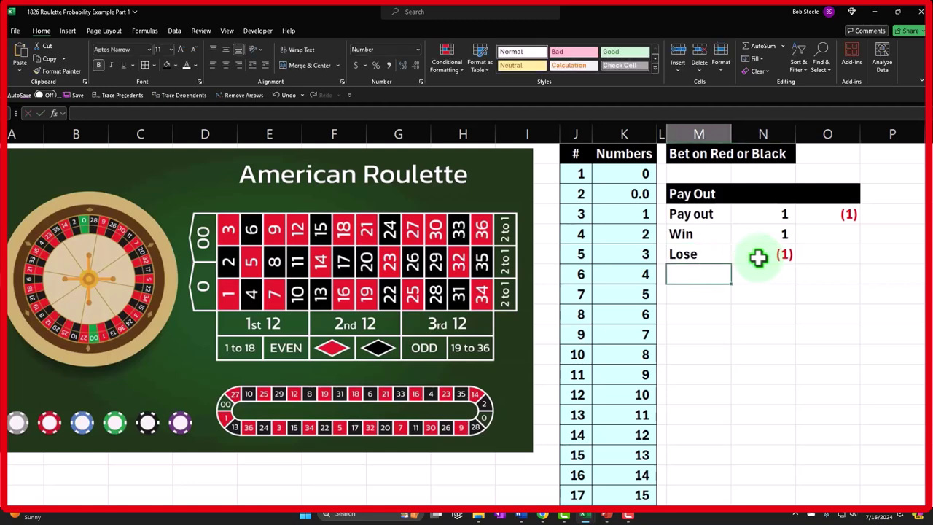
# - Fill the Pay out, Win and Lose rows with the light-blue Recent Colors swatch
pyautogui.click(711, 215)
pyautogui.moveTo(711, 214); pyautogui.dragTo(810, 253)
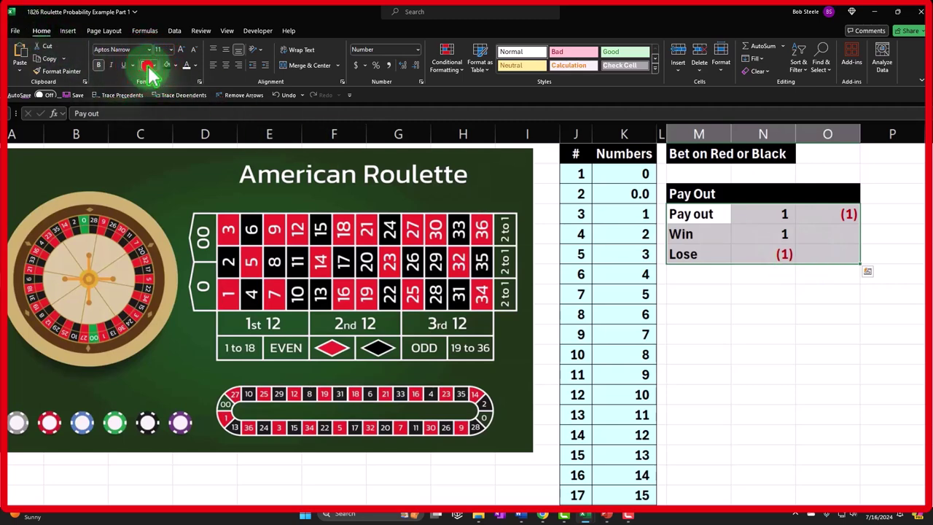
pyautogui.click(175, 65)
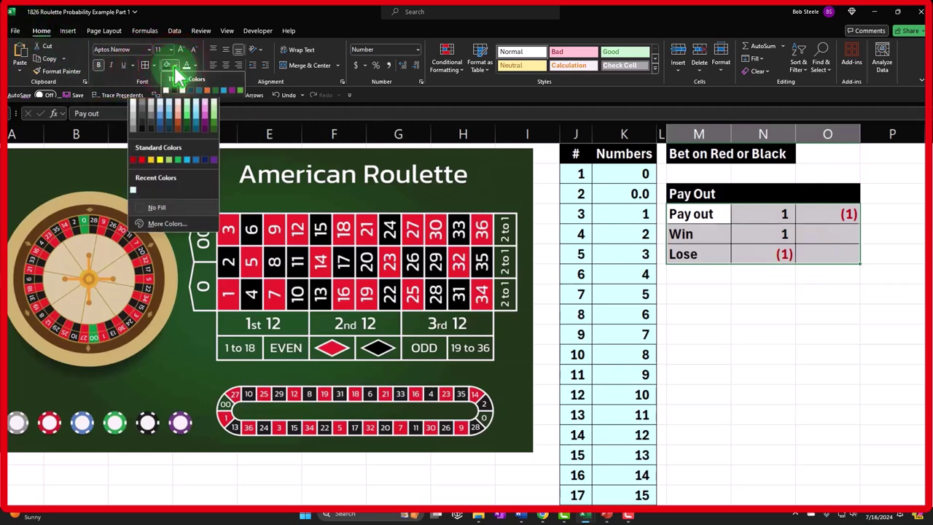
pyautogui.click(133, 189)
pyautogui.click(763, 294)
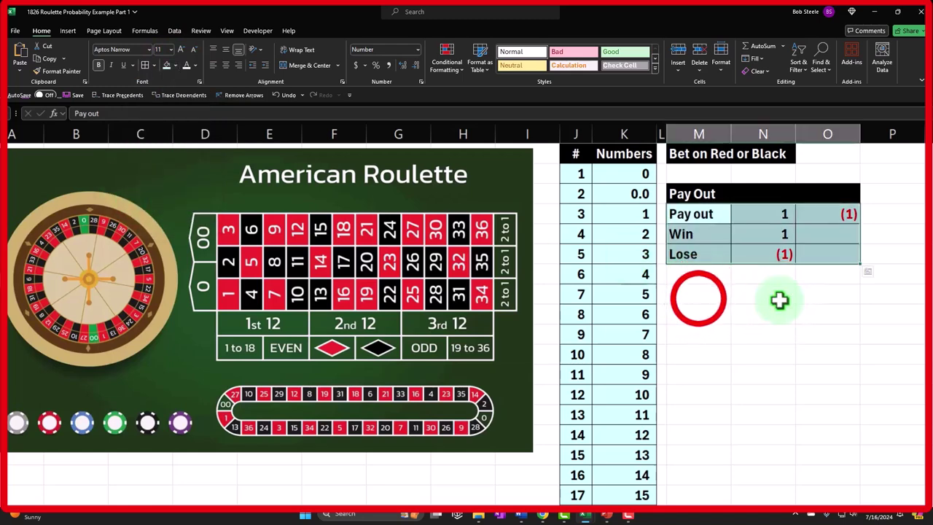
pyautogui.click(698, 296)
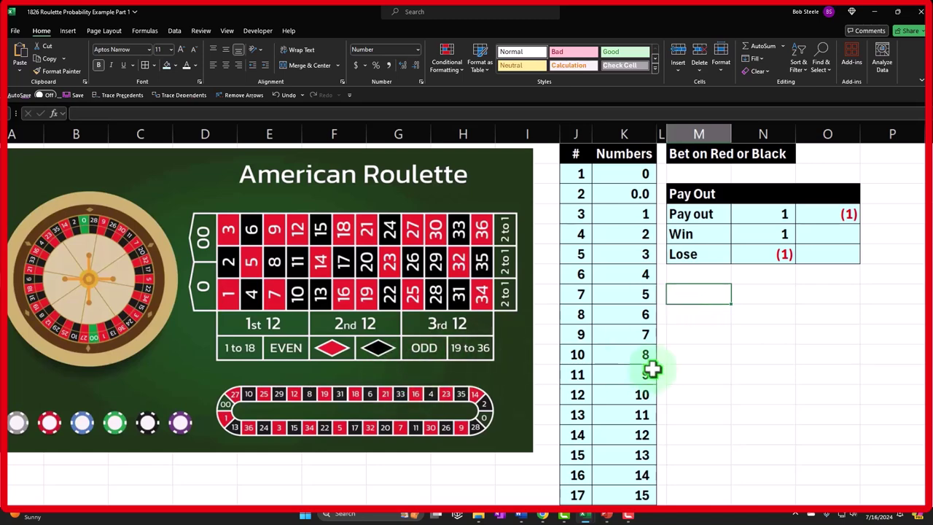
# - Enter the headings Odds, Win, Lose and Total across one row
pyautogui.write('Odds')
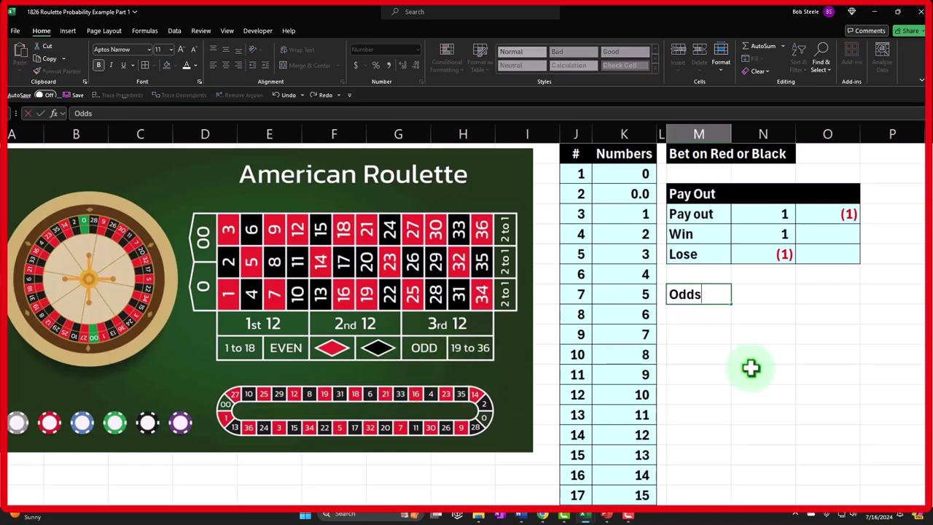
pyautogui.press('Tab')
pyautogui.write('Win')
pyautogui.press('Tab')
pyautogui.write('Lose')
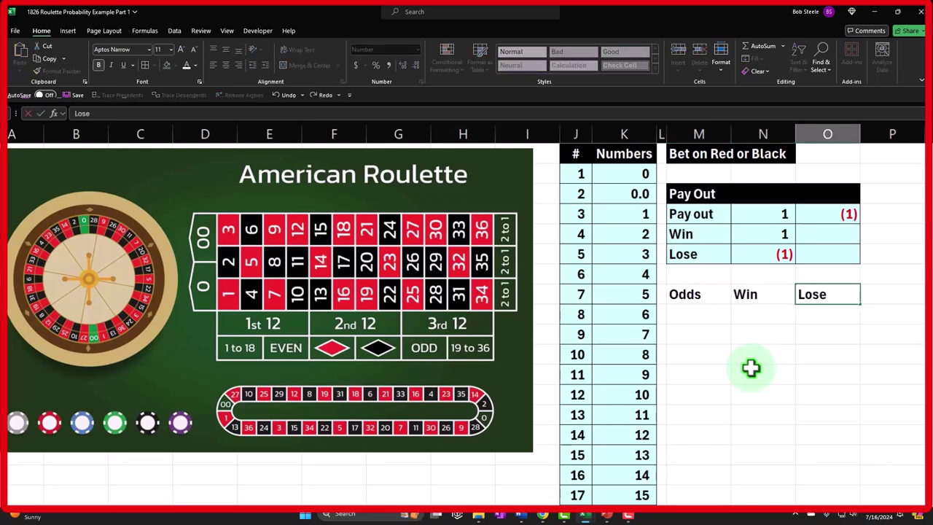
pyautogui.press('Tab')
pyautogui.write('Total')
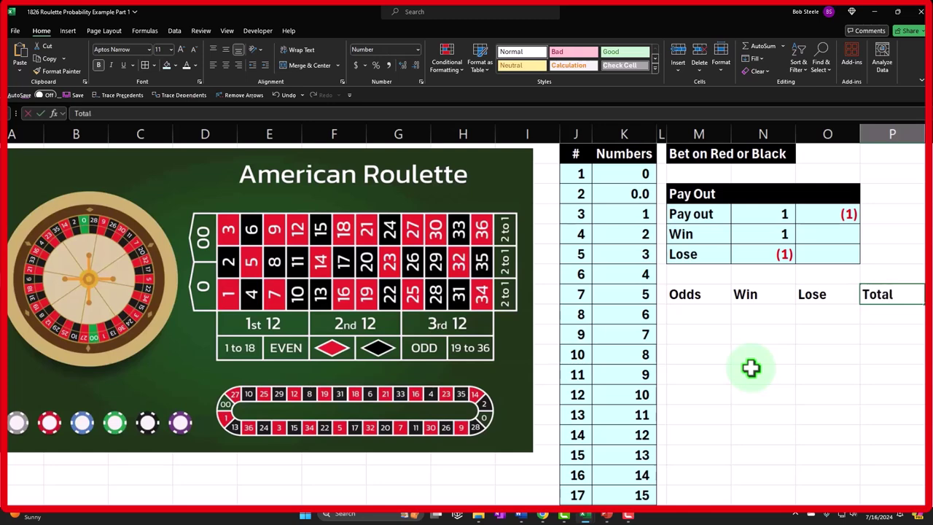
pyautogui.press('Return')
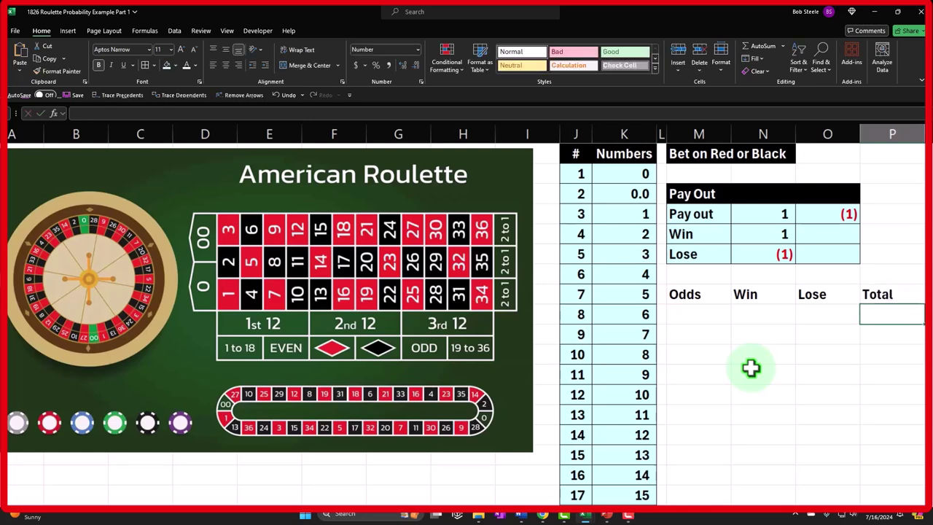
# - Format the heading row with black fill, white font and centre alignment
pyautogui.moveTo(697, 295); pyautogui.dragTo(863, 295)
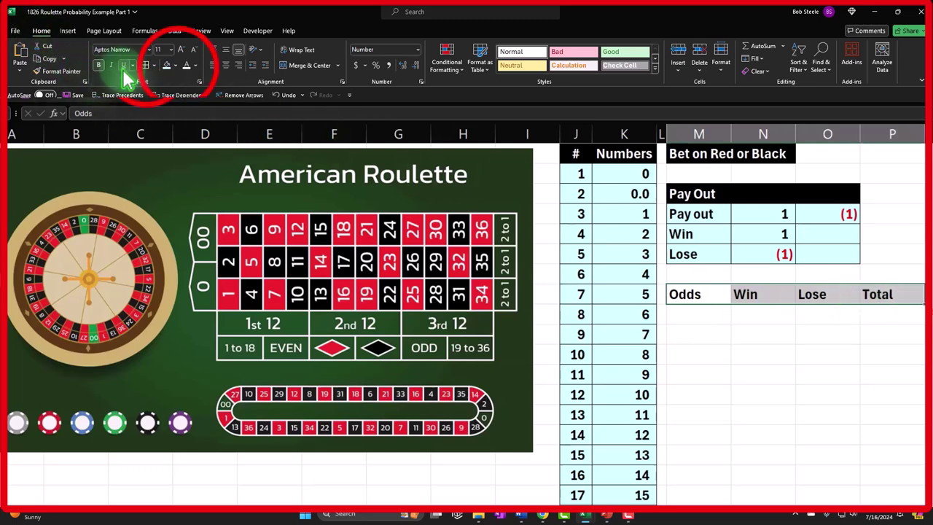
pyautogui.click(174, 66)
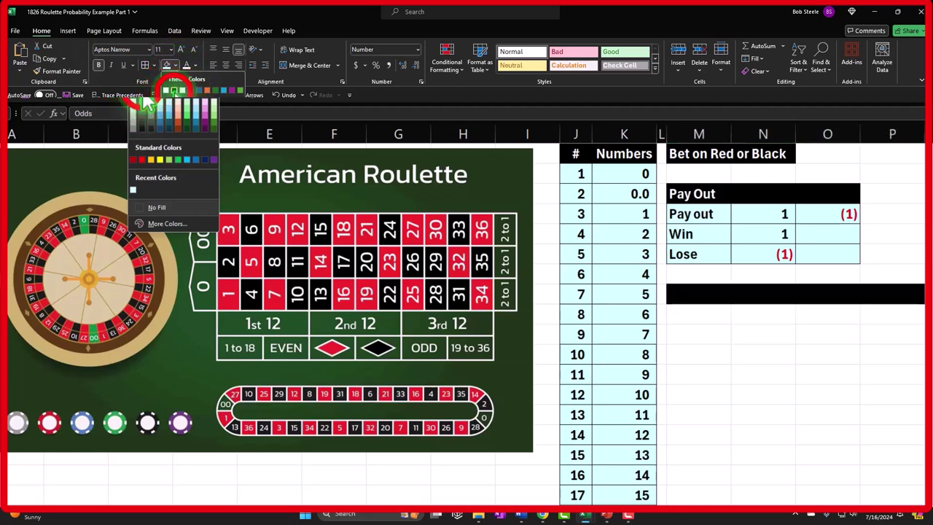
pyautogui.click(146, 99)
pyautogui.click(187, 67)
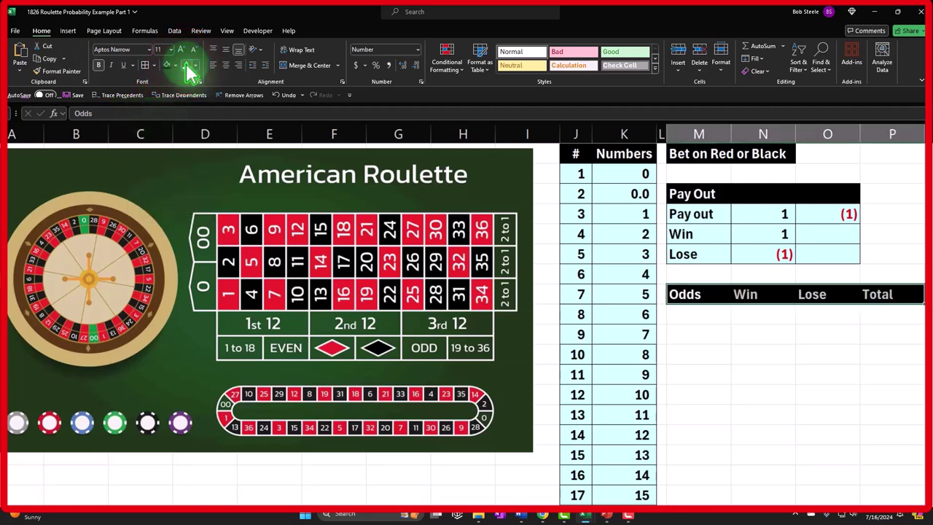
pyautogui.click(227, 64)
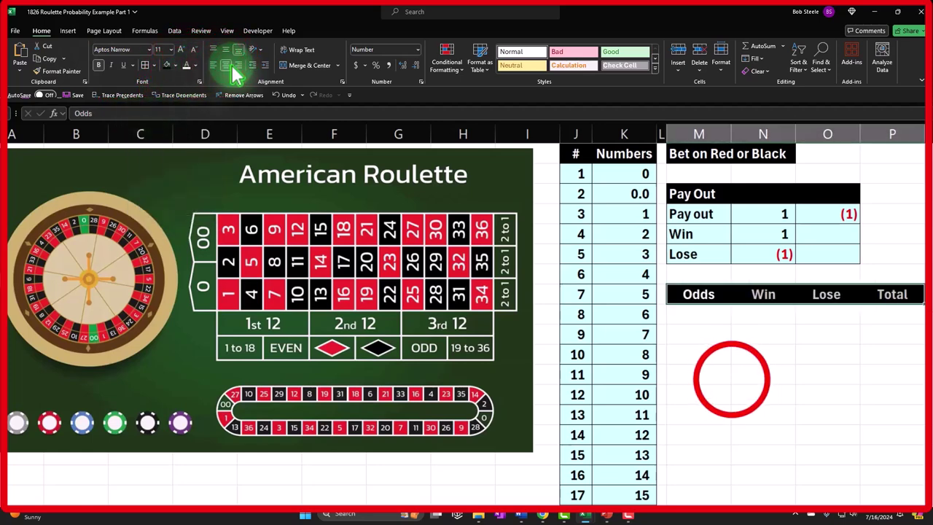
pyautogui.click(735, 378)
pyautogui.click(689, 314)
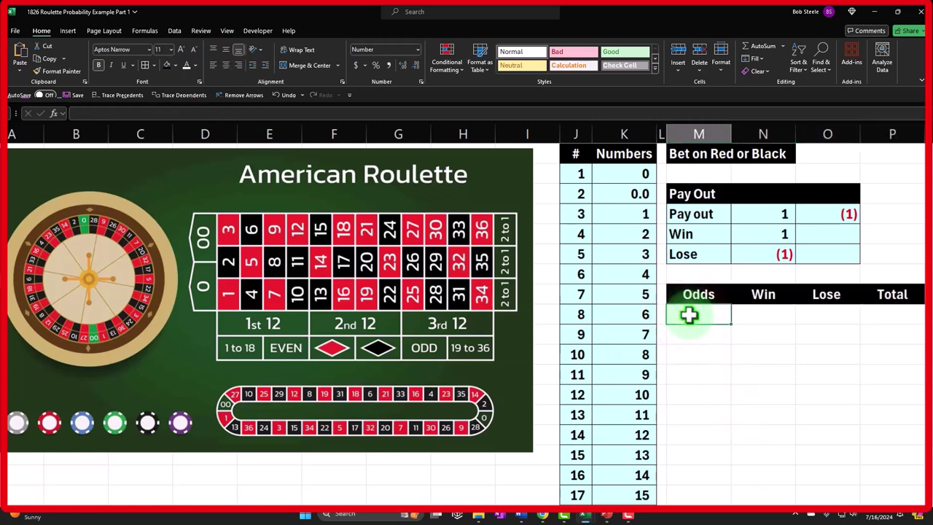
# - Label the first row under Odds as Red
pyautogui.write('Re')
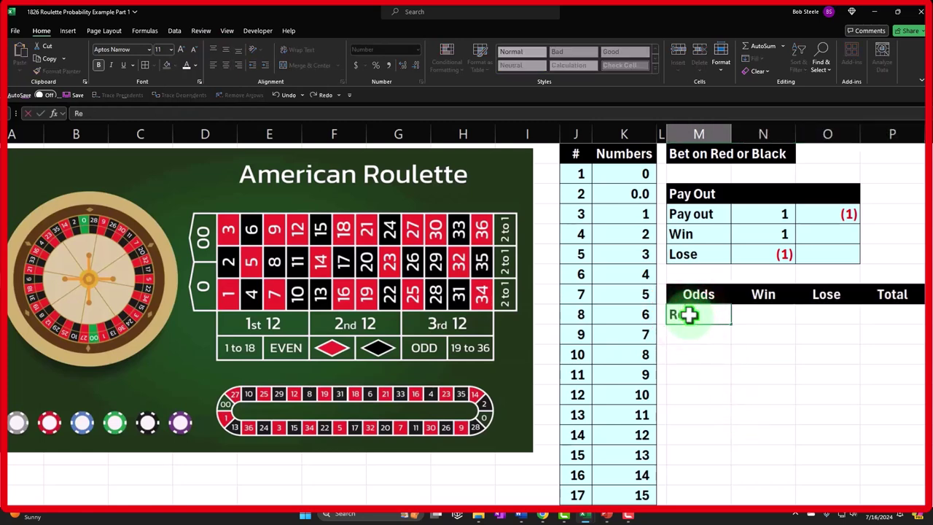
pyautogui.press('BackSpace')
pyautogui.press('BackSpace')
pyautogui.press('BackSpace')
pyautogui.write('Ou')
pyautogui.press('BackSpace')
pyautogui.press('BackSpace')
pyautogui.write('Red')
pyautogui.press('Tab')
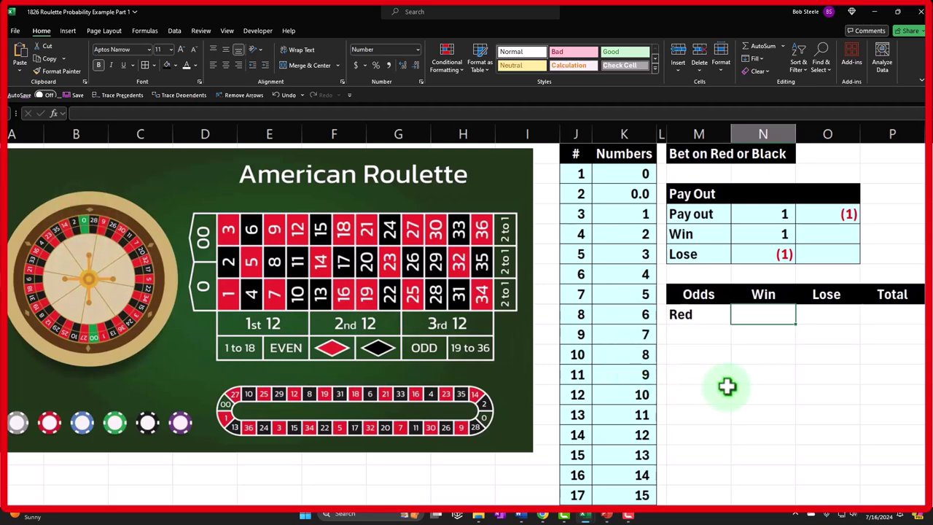
# - Enter =36/2 as Red's Win count (18) and start the Total #s label below
pyautogui.write('=')
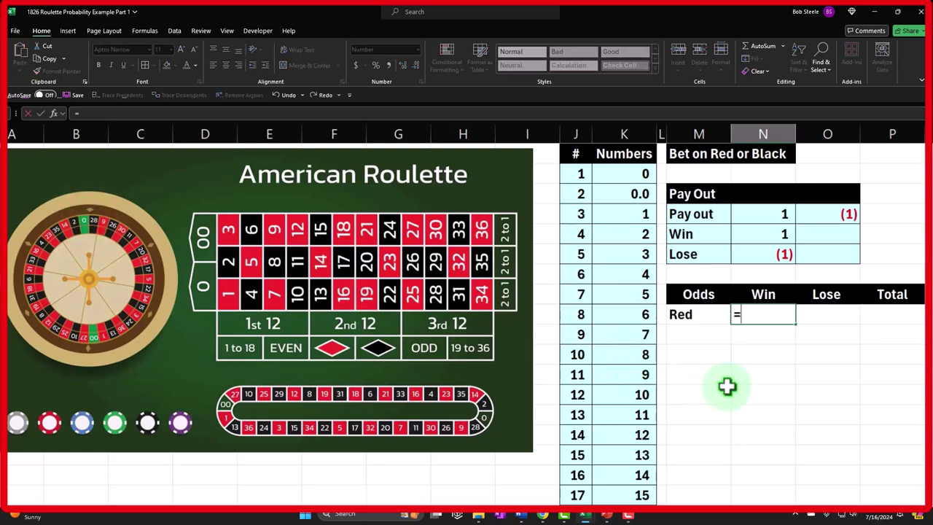
pyautogui.write('36/2')
pyautogui.press('Return')
pyautogui.press('Left')
pyautogui.press('Up')
pyautogui.press('Right')
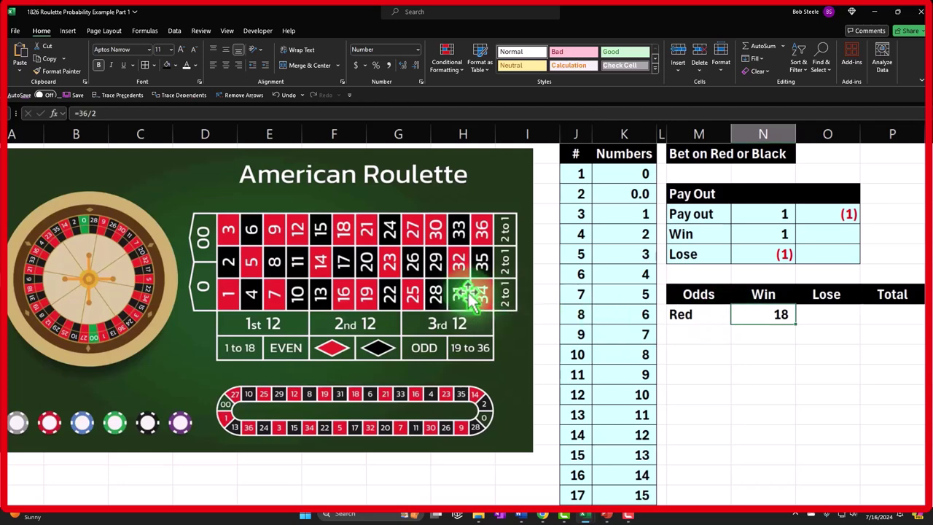
pyautogui.press('Return')
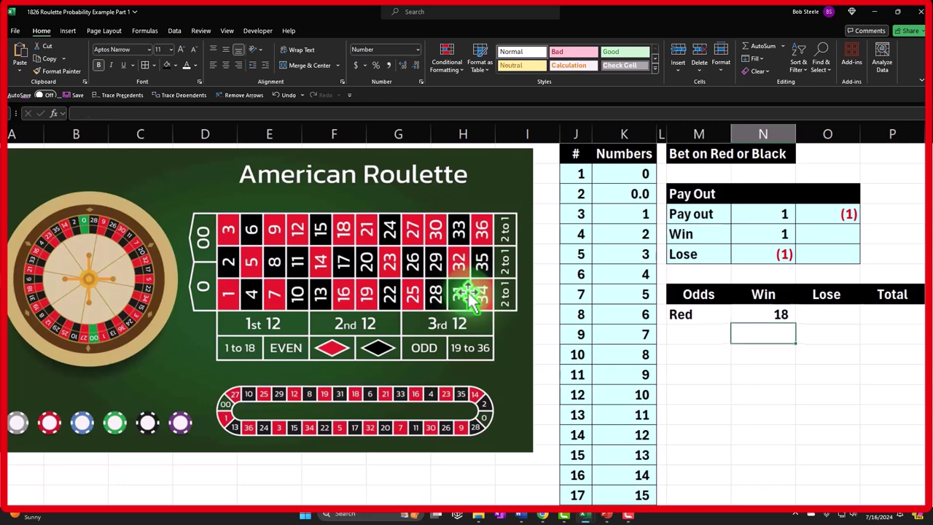
pyautogui.press('Left')
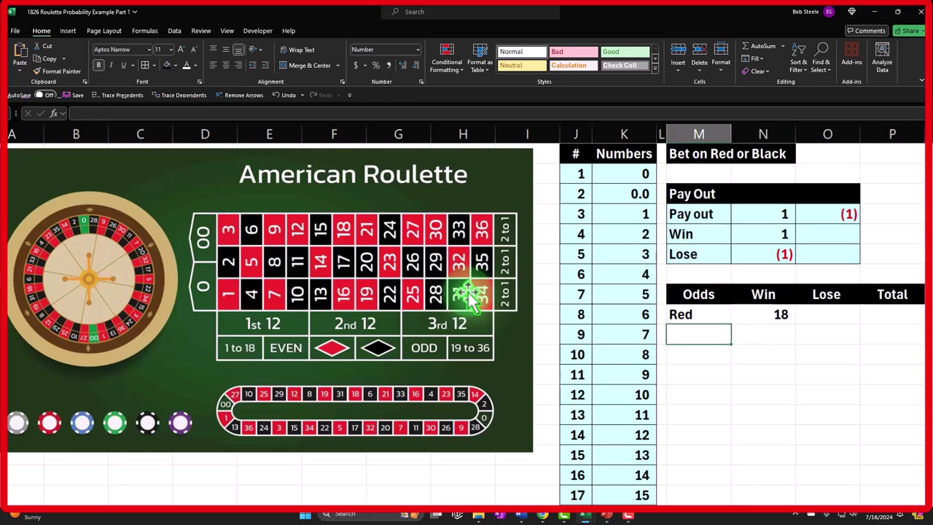
pyautogui.write('Total')
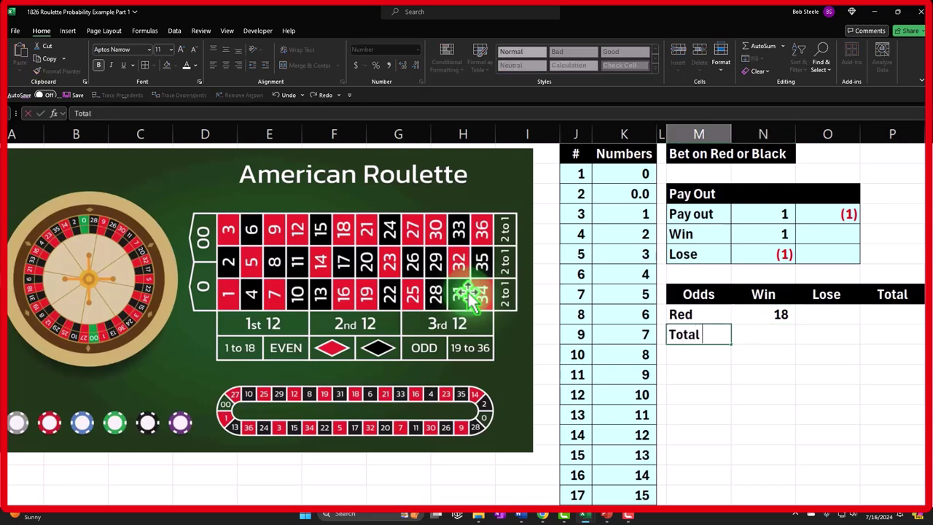
pyautogui.write(' #s')
# - Confirm the Total #s label, then begin and cancel a Win formula referencing Red
pyautogui.press('Return')
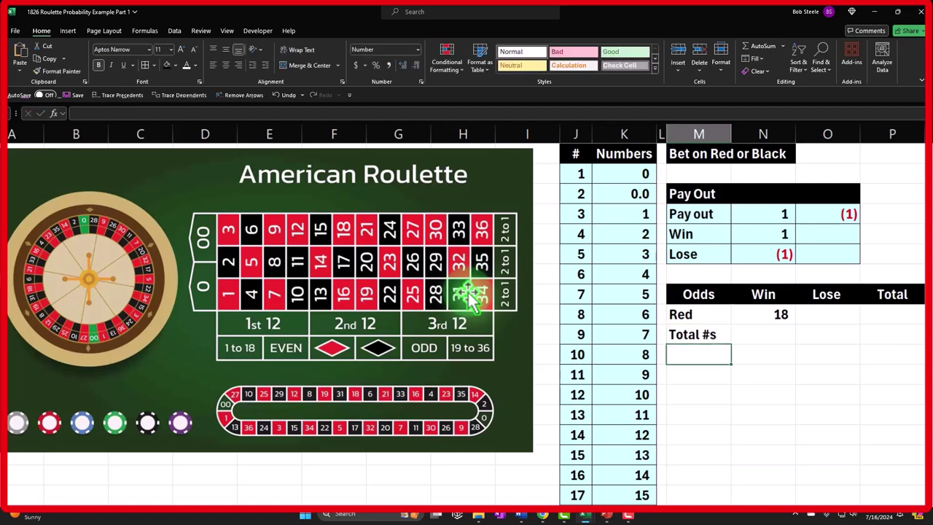
pyautogui.press('Right')
pyautogui.press('Up')
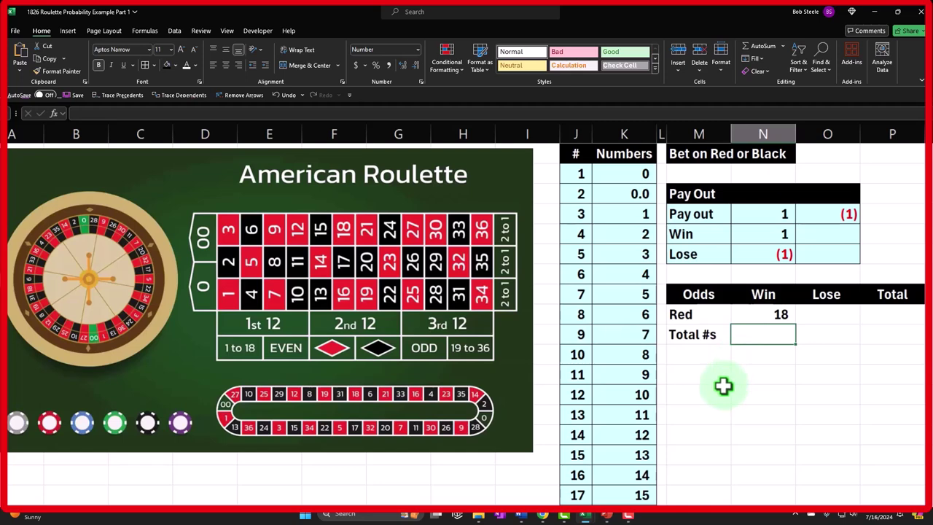
pyautogui.write('=')
pyautogui.press('Up')
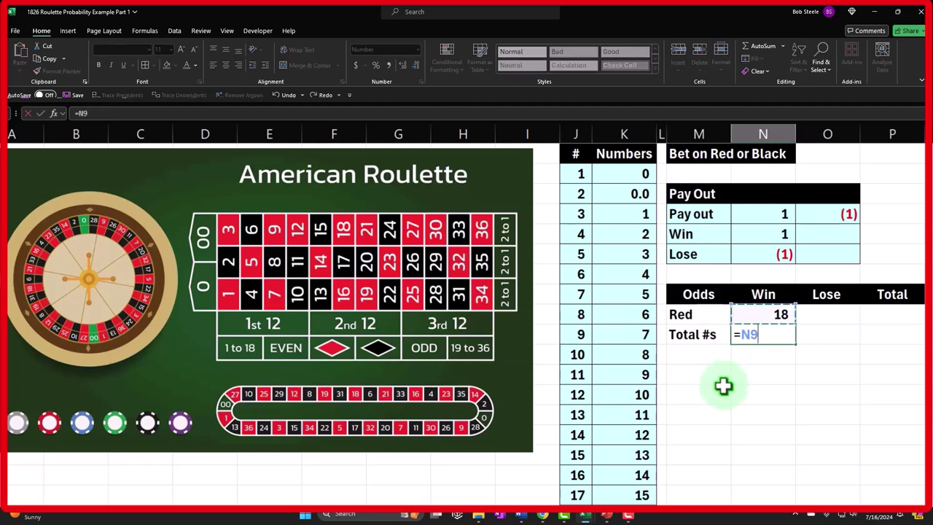
pyautogui.write('+')
pyautogui.press('BackSpace')
pyautogui.press('Escape')
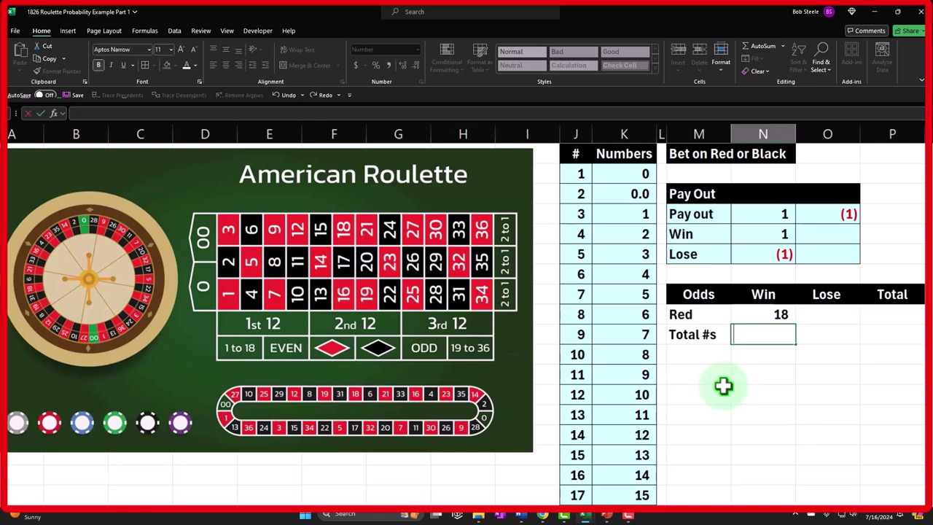
# - Enter =36+2 in the Total #s Win cell, giving 38
pyautogui.write('=')
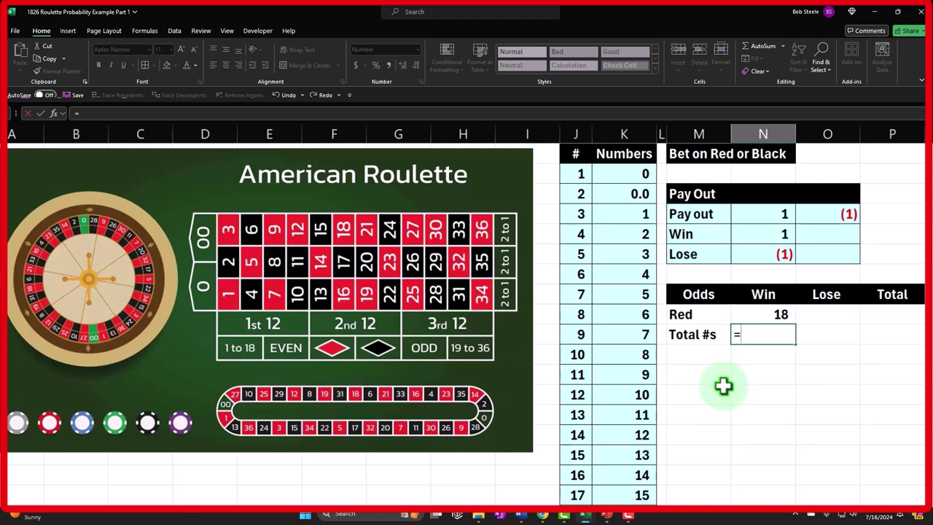
pyautogui.write('38+2')
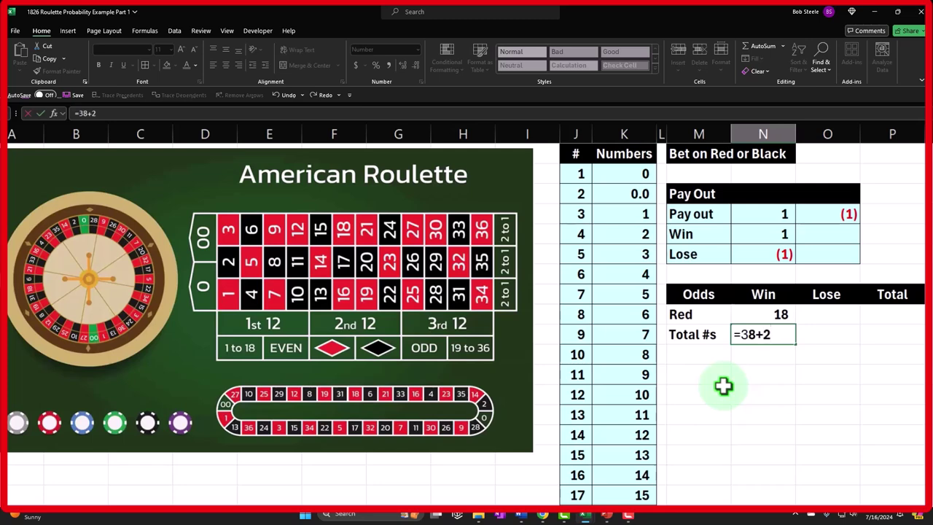
pyautogui.press('BackSpace')
pyautogui.press('BackSpace')
pyautogui.press('BackSpace')
pyautogui.write('6+2')
pyautogui.press('Return')
pyautogui.press('Up')
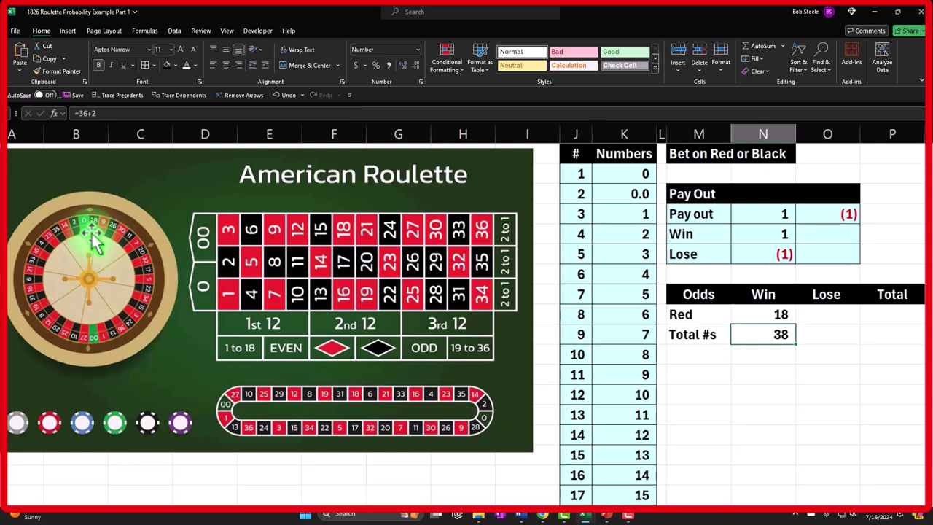
pyautogui.press('Up')
pyautogui.press('Right')
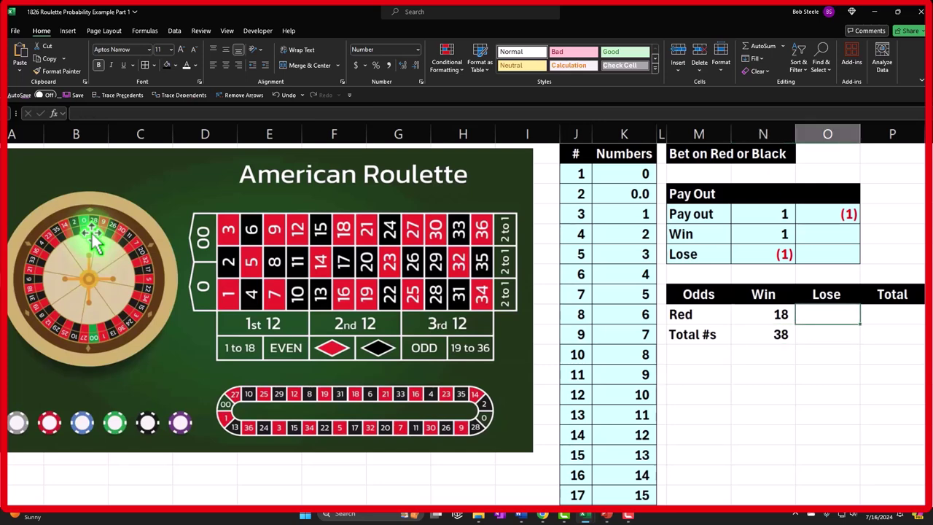
# - Fill the Lose column: =N10-N9 for Red (20) and =N9 for Total #s (38)
pyautogui.write('=')
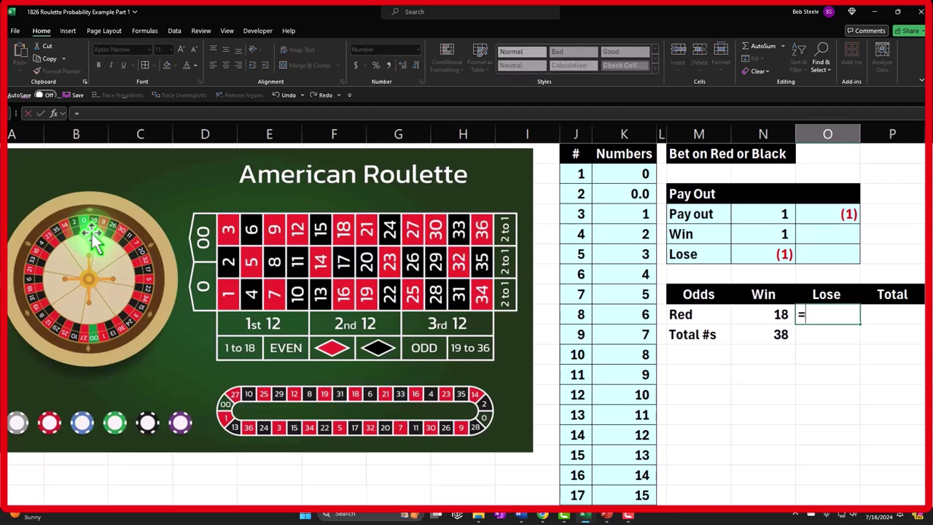
pyautogui.press('Down')
pyautogui.press('Left')
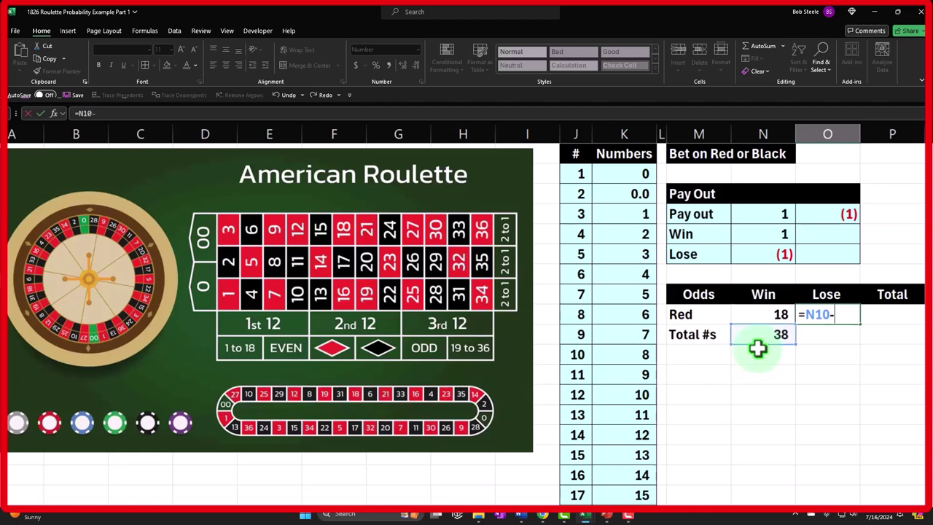
pyautogui.press('Left')
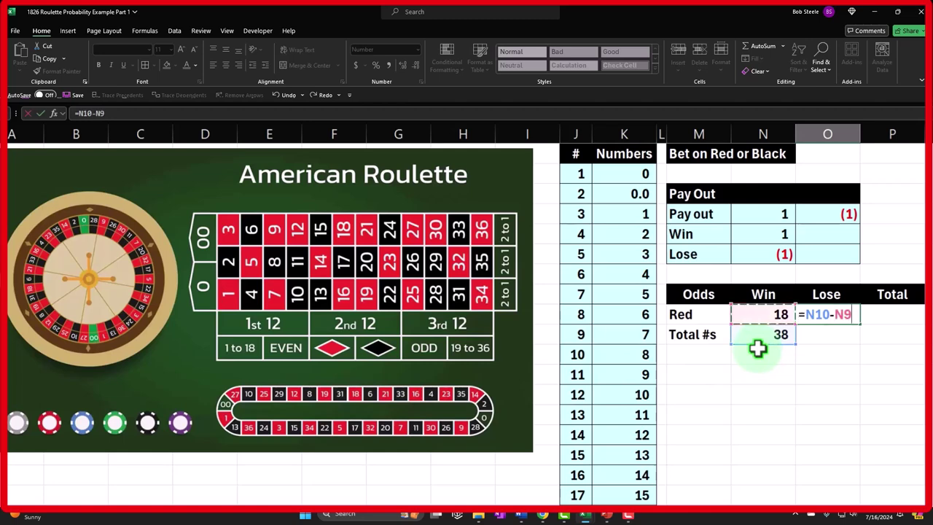
pyautogui.hotkey('ctrl', 'Return')
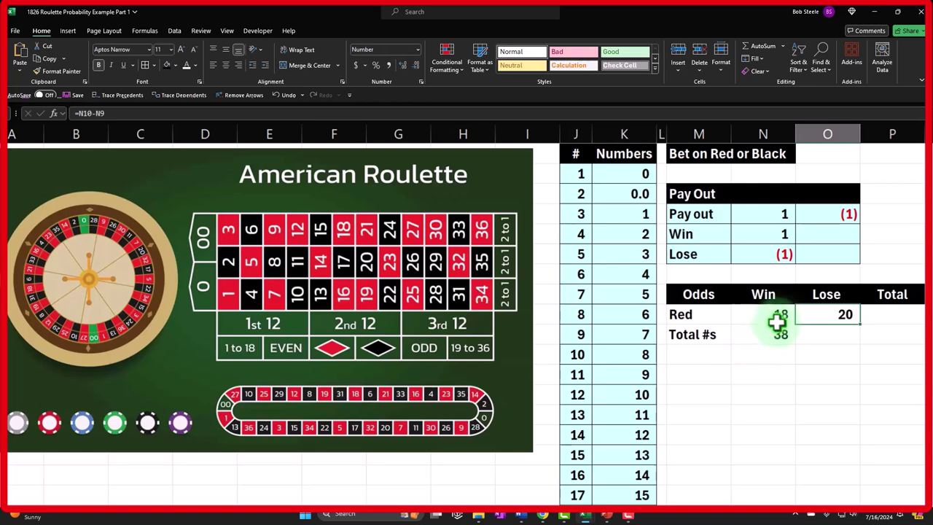
pyautogui.press('Down')
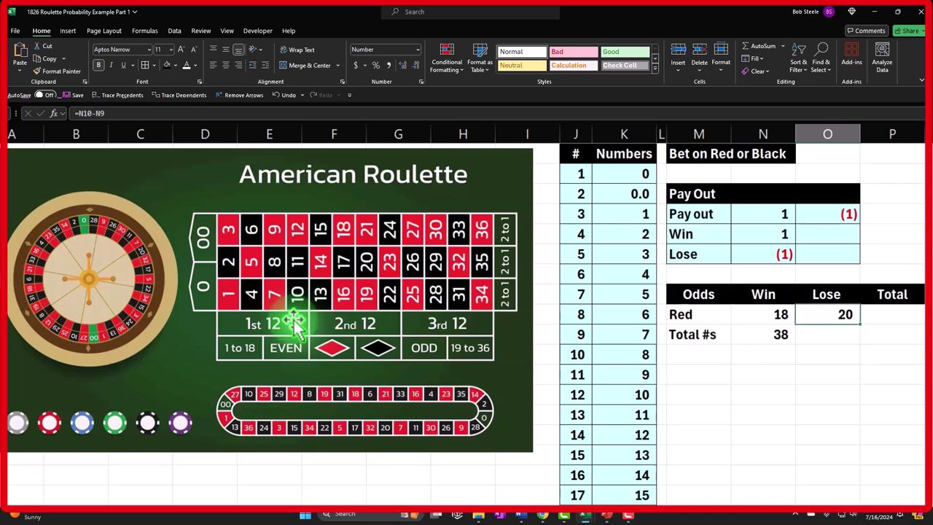
pyautogui.write('=N9')
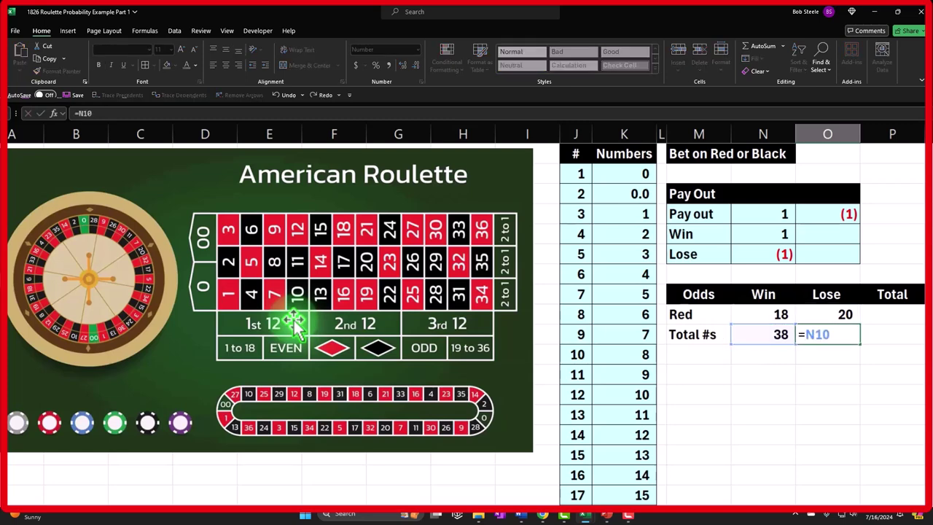
pyautogui.press('Return')
# - Fill the Total column with =SUM(N9:O9) for Red and =O9 below, both 38
pyautogui.press('Up')
pyautogui.press('Right')
pyautogui.press('Up')
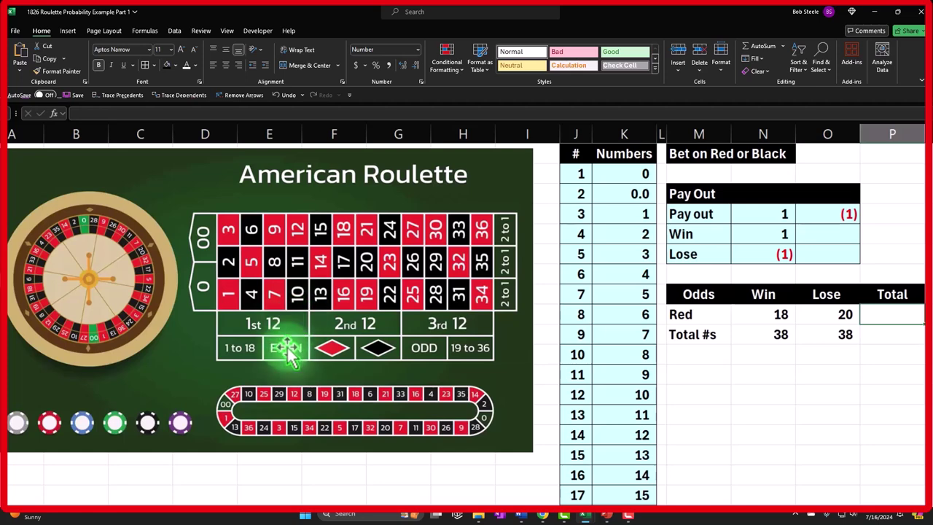
pyautogui.write('=sum(')
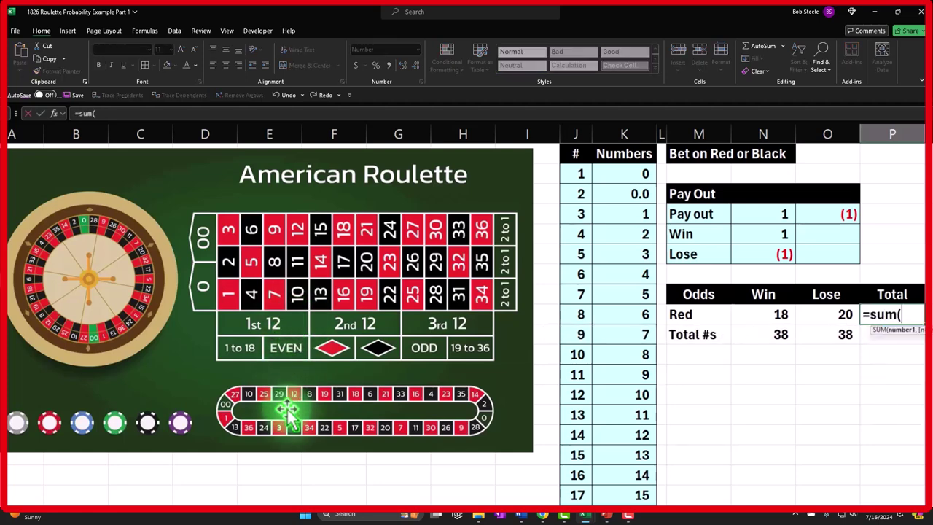
pyautogui.press('Left')
pyautogui.hotkey('shift', 'Left')
pyautogui.press('Return')
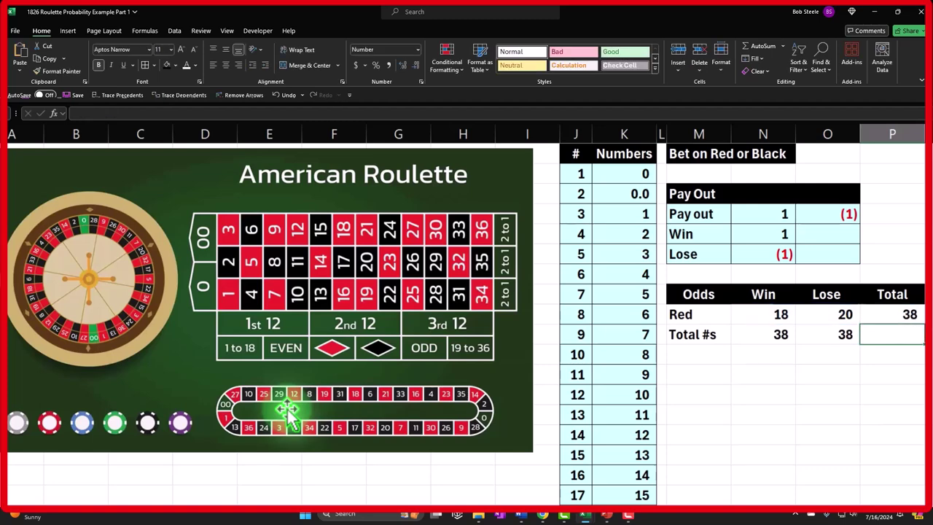
pyautogui.write('=')
pyautogui.press('Left')
pyautogui.press('Return')
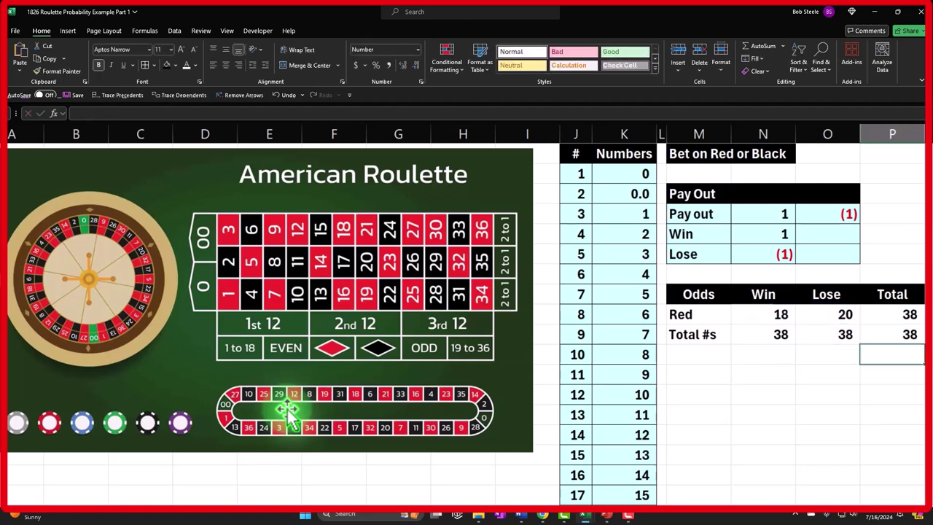
# - Select the Total, Win and Lose result pairs to review their formulas
pyautogui.moveTo(892, 315); pyautogui.dragTo(893, 332)
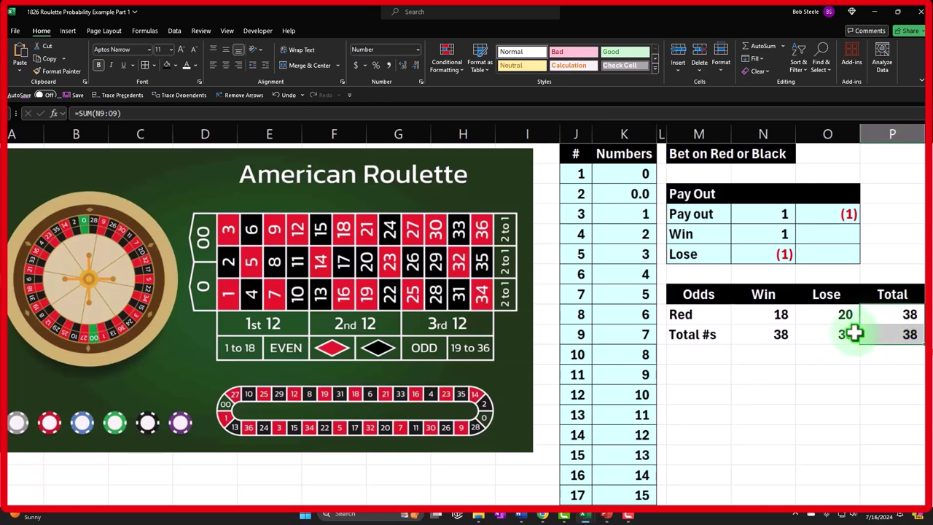
pyautogui.moveTo(780, 313); pyautogui.dragTo(777, 333)
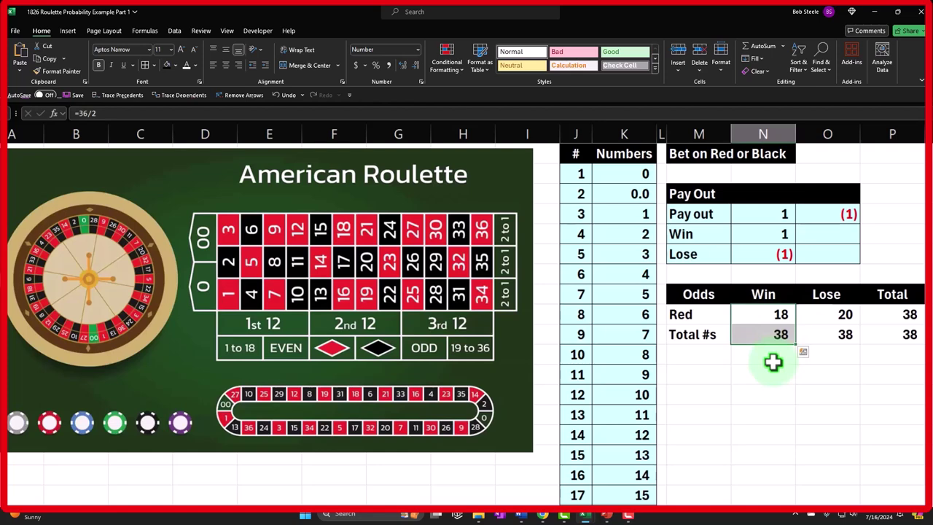
pyautogui.moveTo(831, 314); pyautogui.dragTo(834, 334)
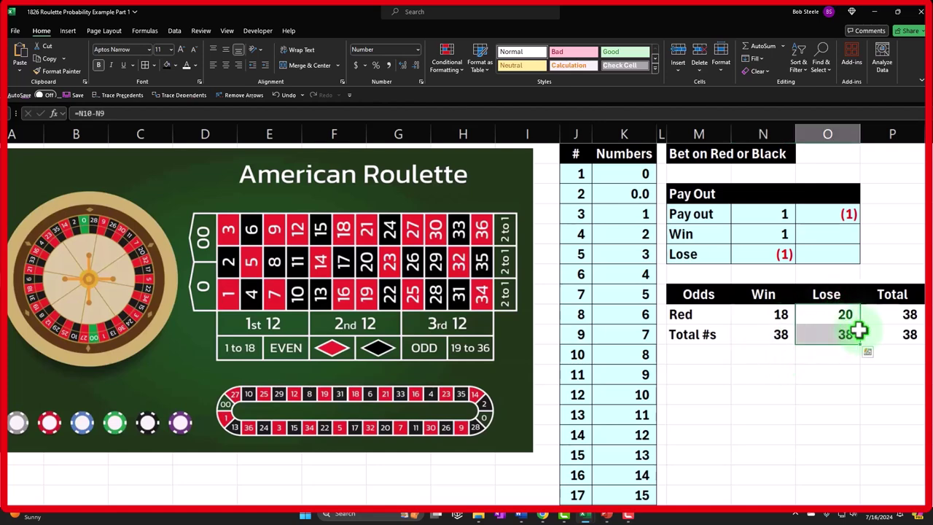
pyautogui.moveTo(884, 314); pyautogui.dragTo(887, 332)
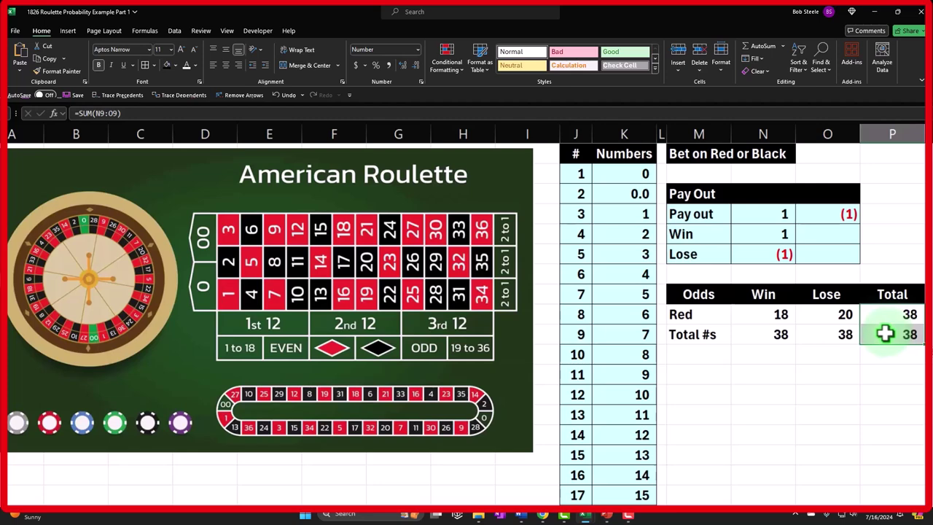
pyautogui.click(707, 356)
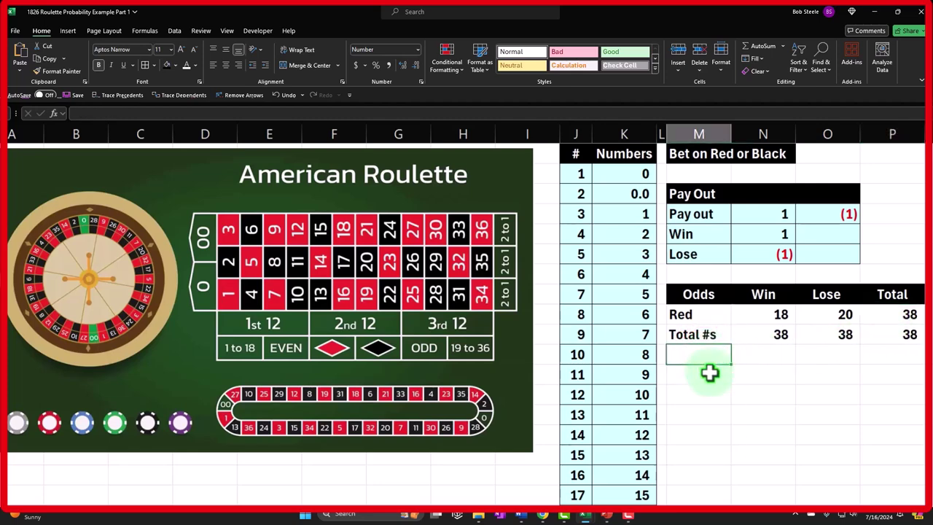
# - Label the row Odds and compute win odds =N9/N10 shown as 47.37%
pyautogui.write('Odds')
pyautogui.press('Tab')
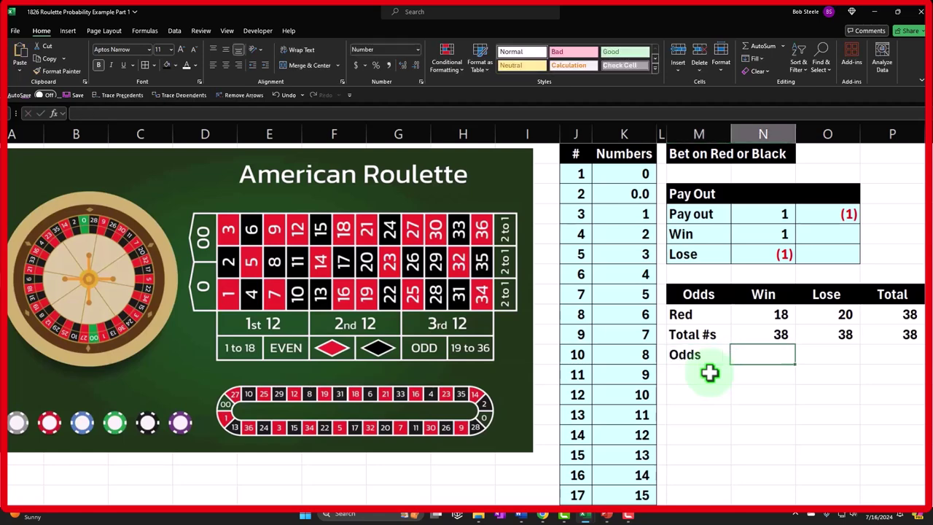
pyautogui.write('=')
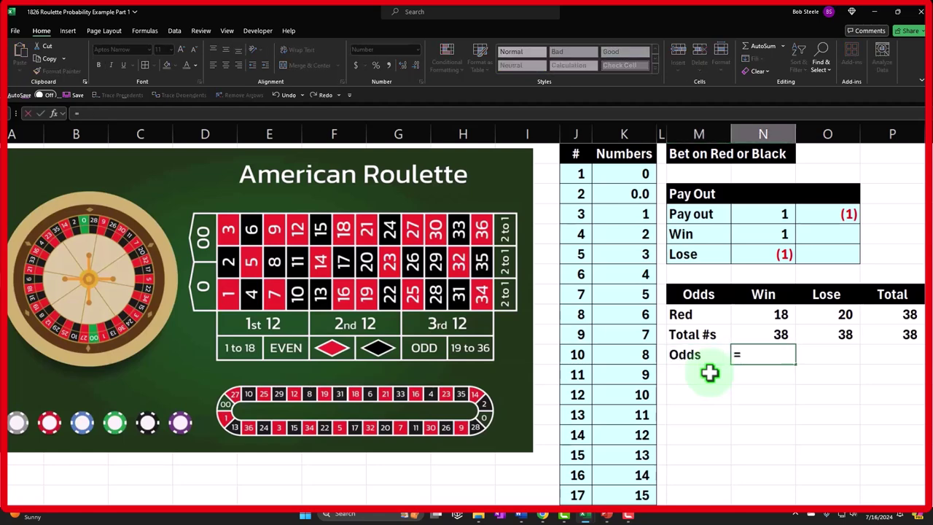
pyautogui.press('Up')
pyautogui.press('Up')
pyautogui.write('/')
pyautogui.press('Down')
pyautogui.hotkey('ctrl', 'Return')
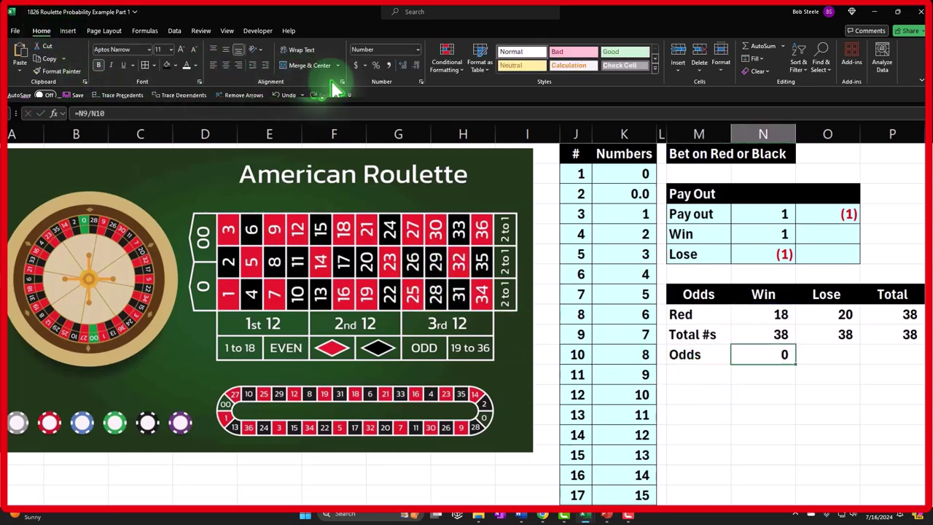
pyautogui.click(375, 65)
pyautogui.click(402, 65)
pyautogui.click(401, 64)
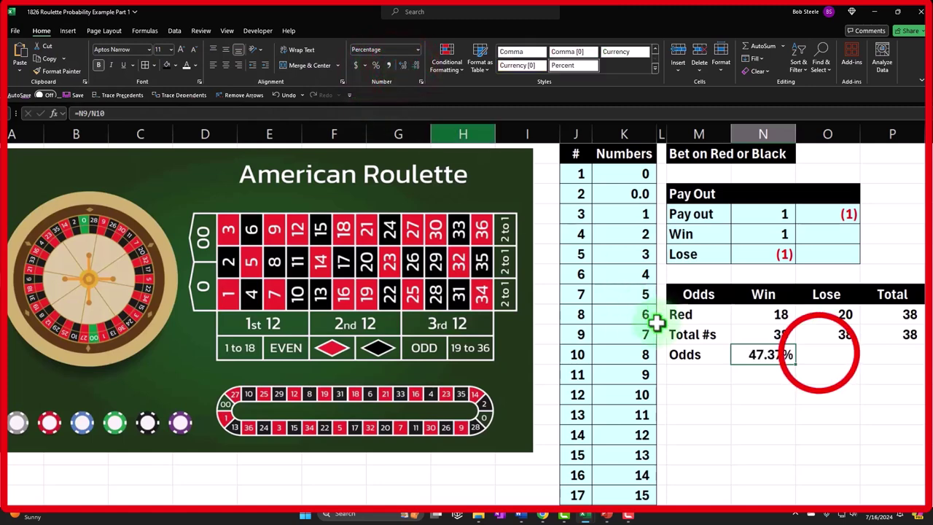
# - Compute lose odds =O9/O10 shown as a percentage (52.63%)
pyautogui.click(818, 355)
pyautogui.write('=')
pyautogui.press('Up')
pyautogui.press('Up')
pyautogui.write('/')
pyautogui.press('Up')
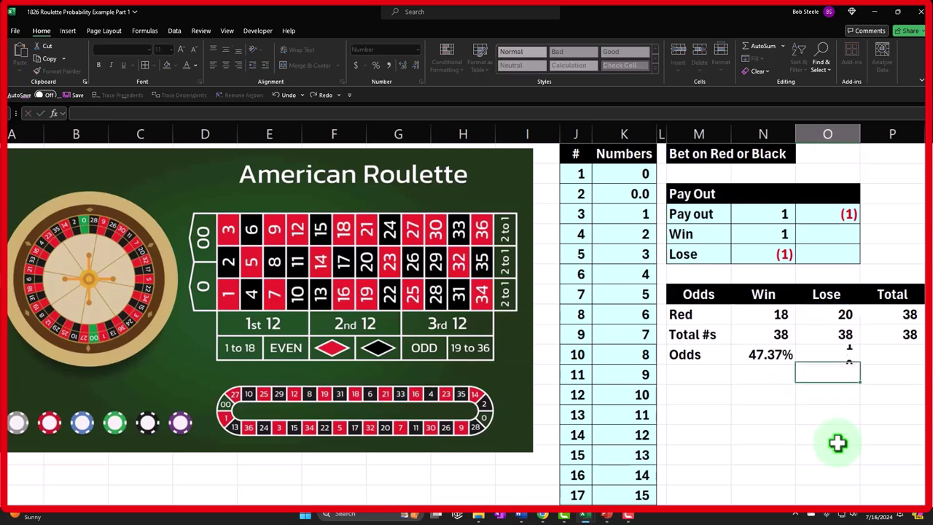
pyautogui.hotkey('ctrl', 'Return')
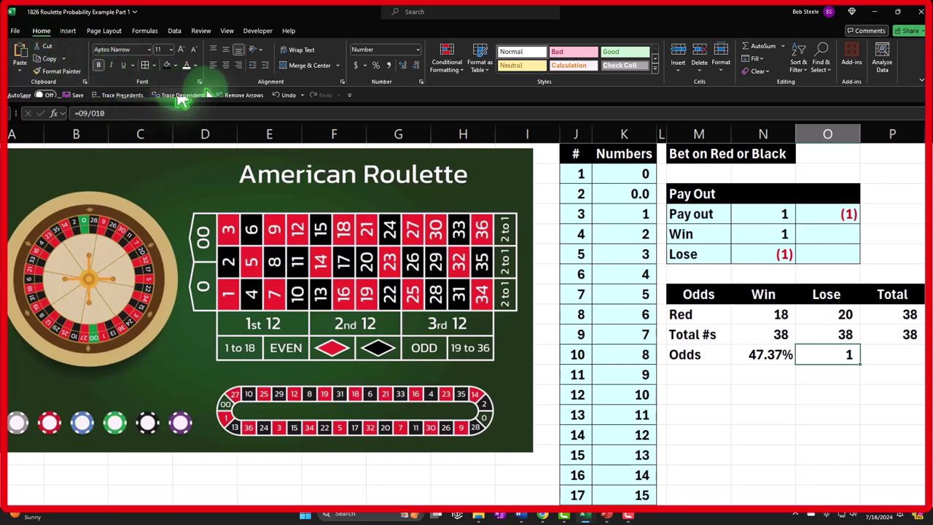
pyautogui.click(376, 65)
pyautogui.click(402, 65)
# - Add total odds =P9/P10 and a SUM check of win plus lose odds beneath
pyautogui.press('Right')
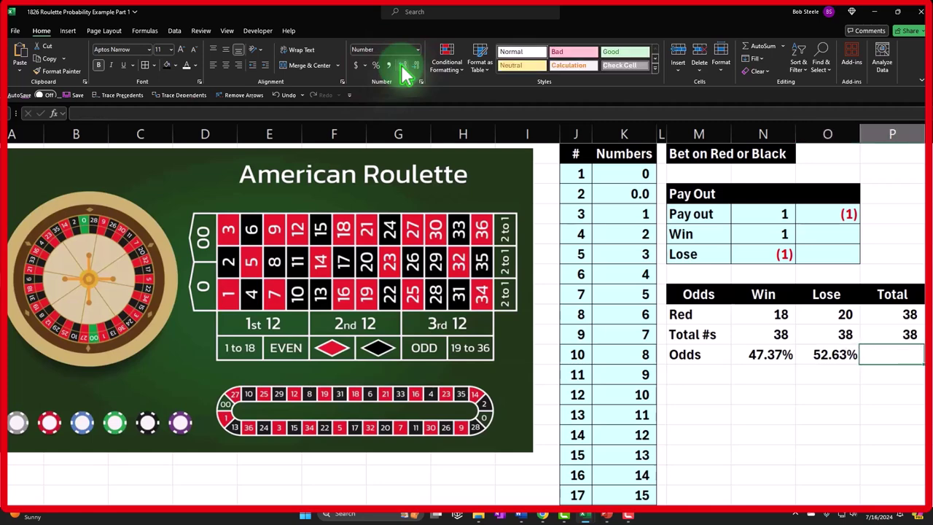
pyautogui.write('=')
pyautogui.press('Up')
pyautogui.press('Up')
pyautogui.write('/')
pyautogui.press('Up')
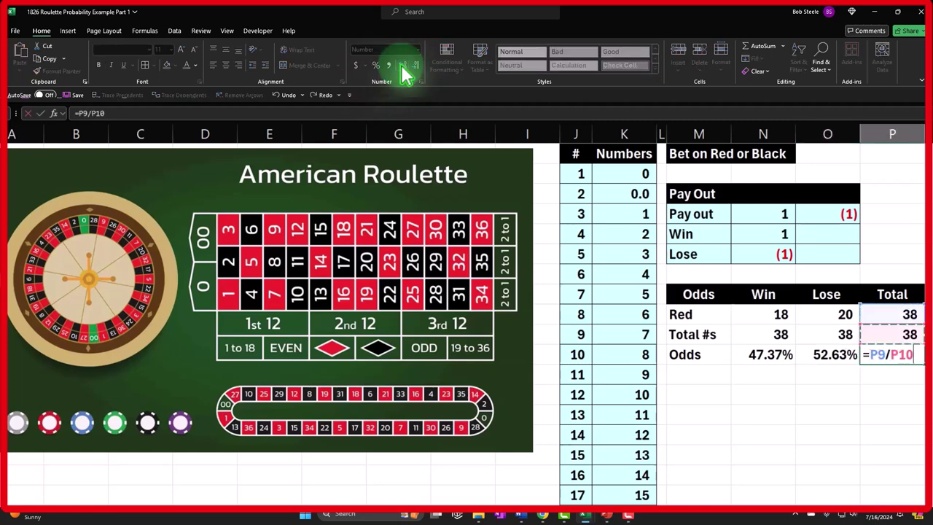
pyautogui.press('Return')
pyautogui.write('=sum(')
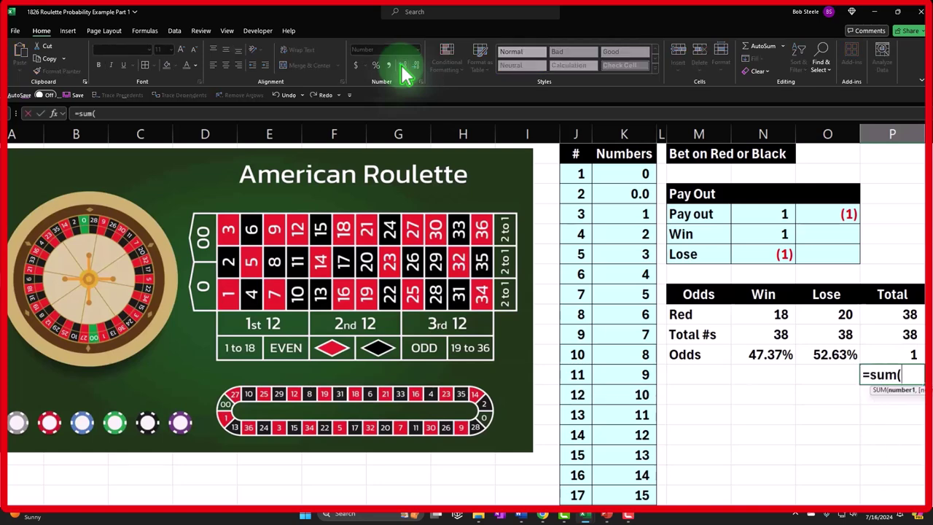
pyautogui.press('Left')
pyautogui.press('Up')
pyautogui.hotkey('shift', 'Left')
pyautogui.press('Return')
# - Format the total odds and check sum as percentages with two decimals (100.00%)
pyautogui.press('Up')
pyautogui.hotkey('shift', 'Up')
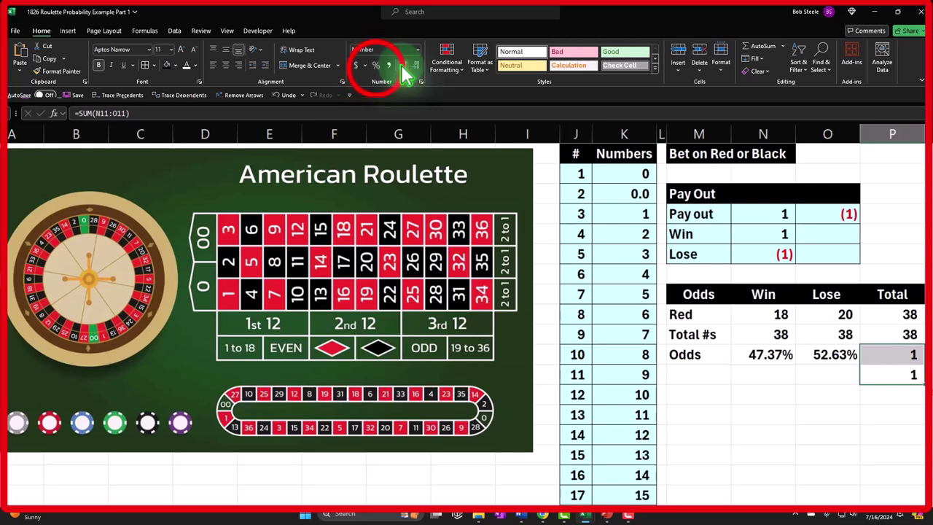
pyautogui.click(375, 65)
pyautogui.doubleClick(404, 65)
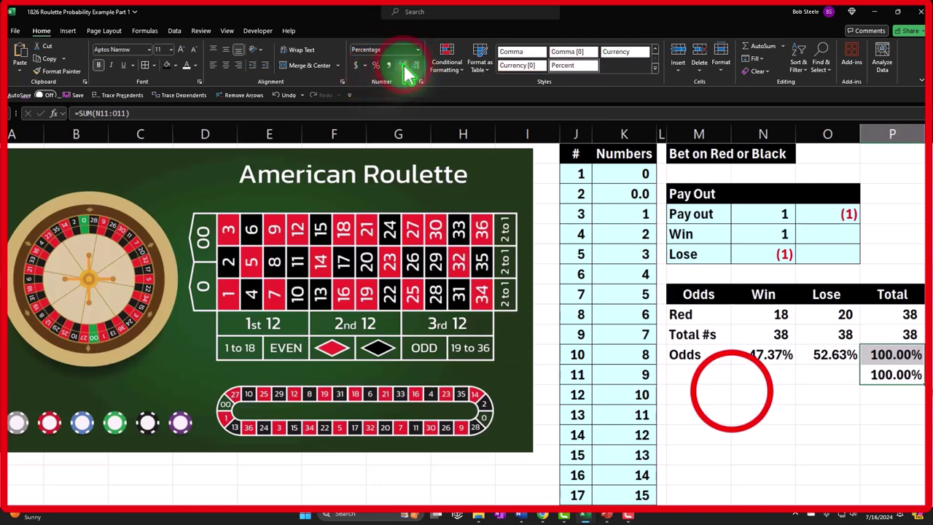
pyautogui.click(732, 392)
# - Fill the Odds table range M8:P11 with the recent light teal colour
pyautogui.click(698, 315)
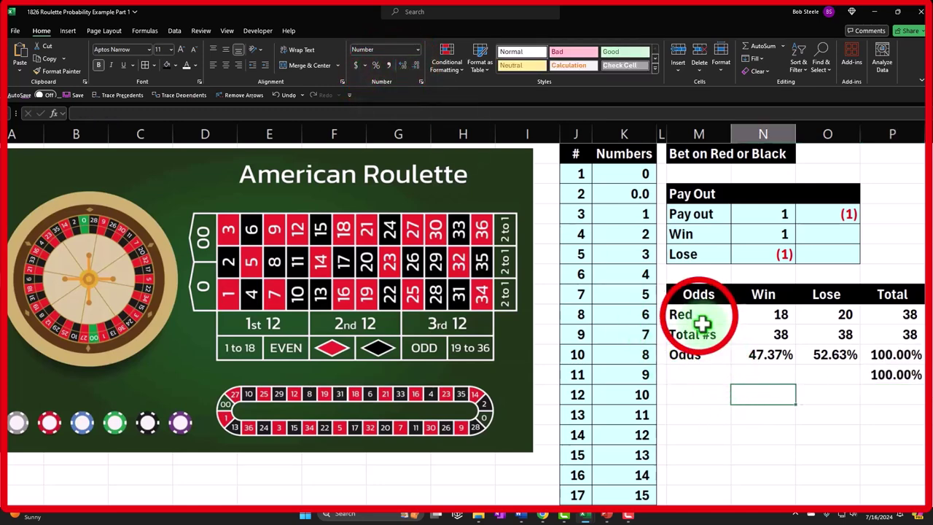
pyautogui.moveTo(724, 326); pyautogui.dragTo(864, 377)
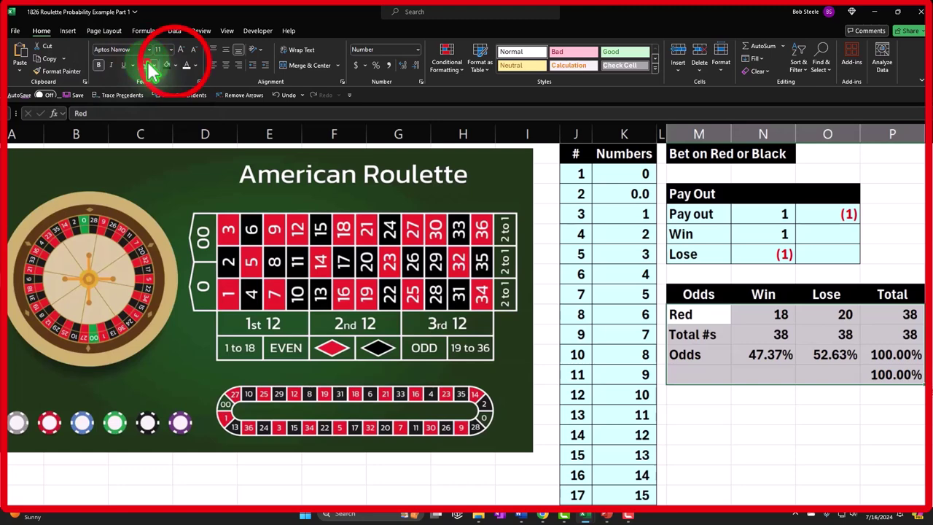
pyautogui.click(175, 64)
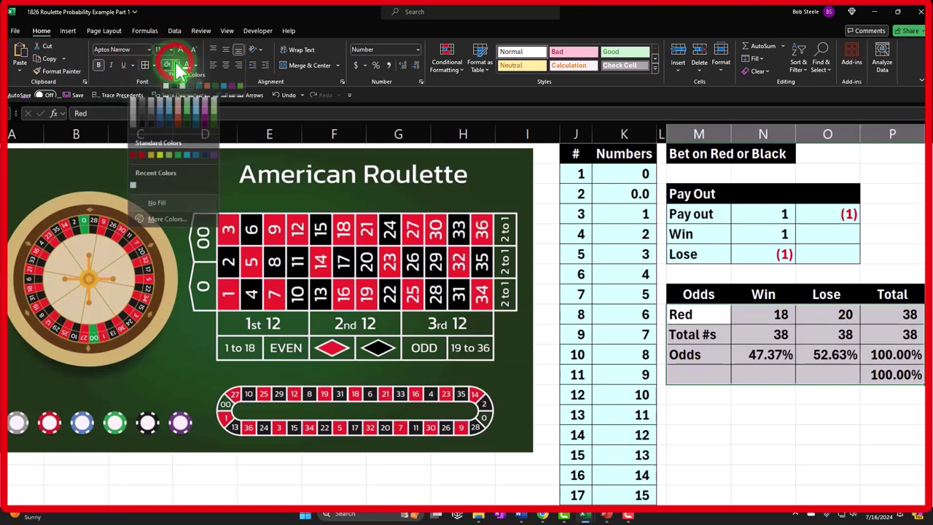
pyautogui.click(133, 186)
# - Add an 'Expectd Value' heading in M13 on a black band across M13:P13 with white text
pyautogui.click(715, 415)
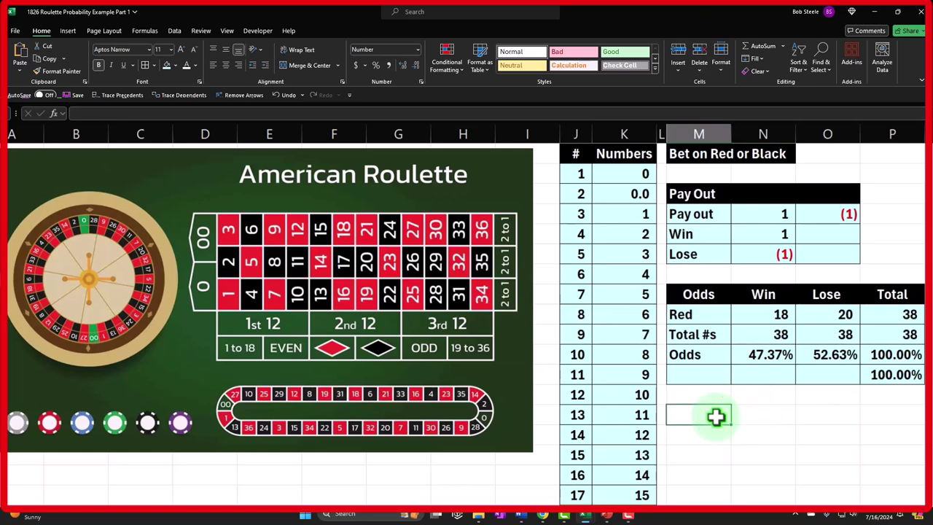
pyautogui.write('Expected Value')
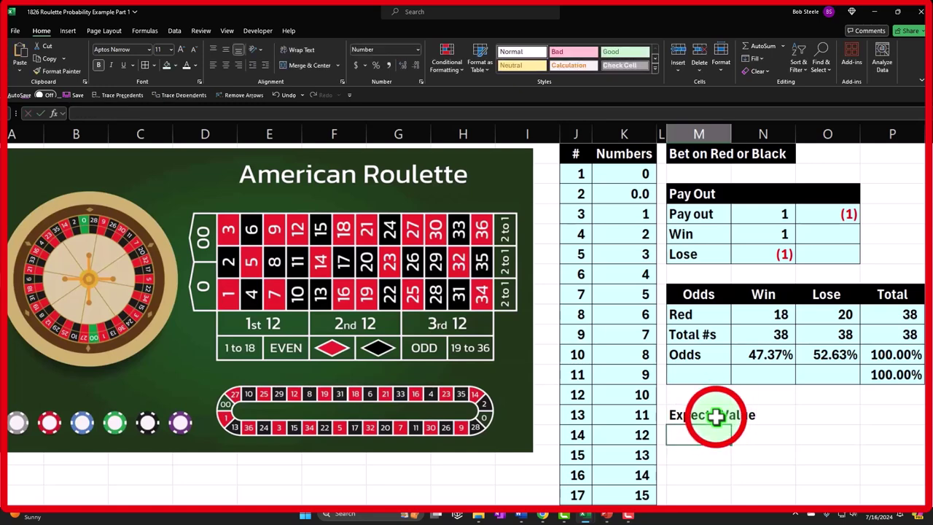
pyautogui.moveTo(714, 415); pyautogui.dragTo(872, 410)
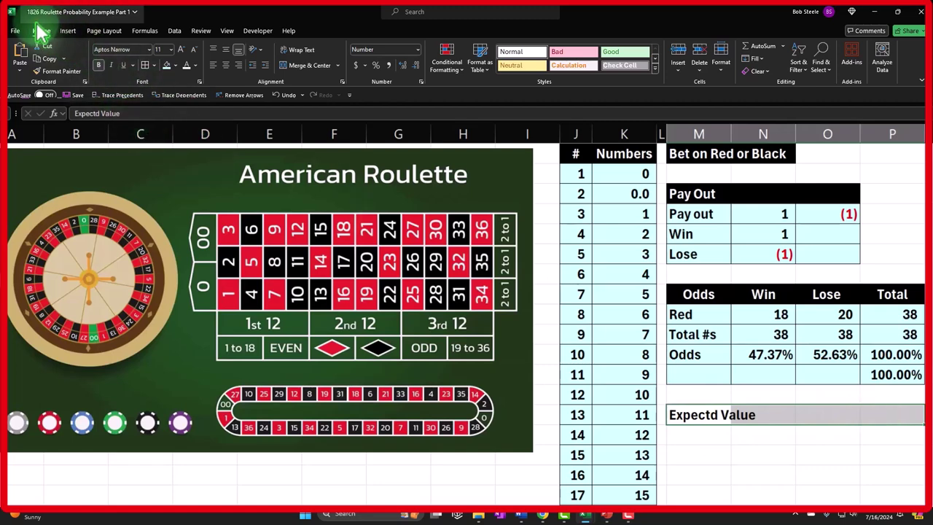
pyautogui.click(167, 65)
pyautogui.click(175, 65)
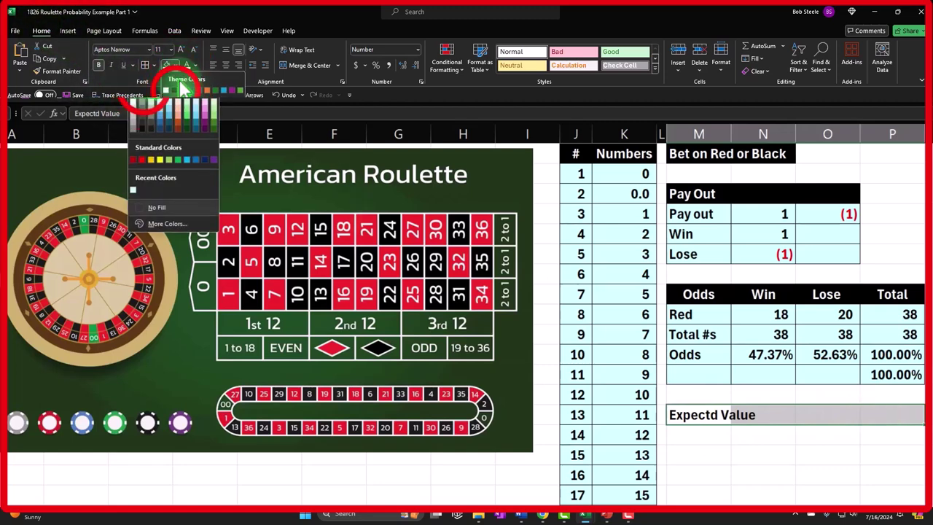
pyautogui.click(162, 98)
pyautogui.click(196, 65)
pyautogui.click(131, 95)
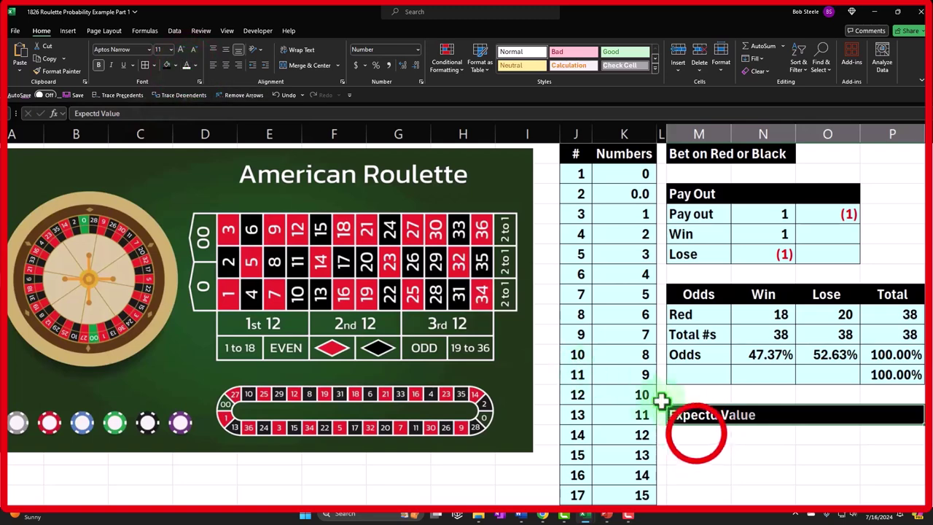
# - Enter a Win label with its payout linked to the win payout of 1
pyautogui.click(698, 434)
pyautogui.write('Win')
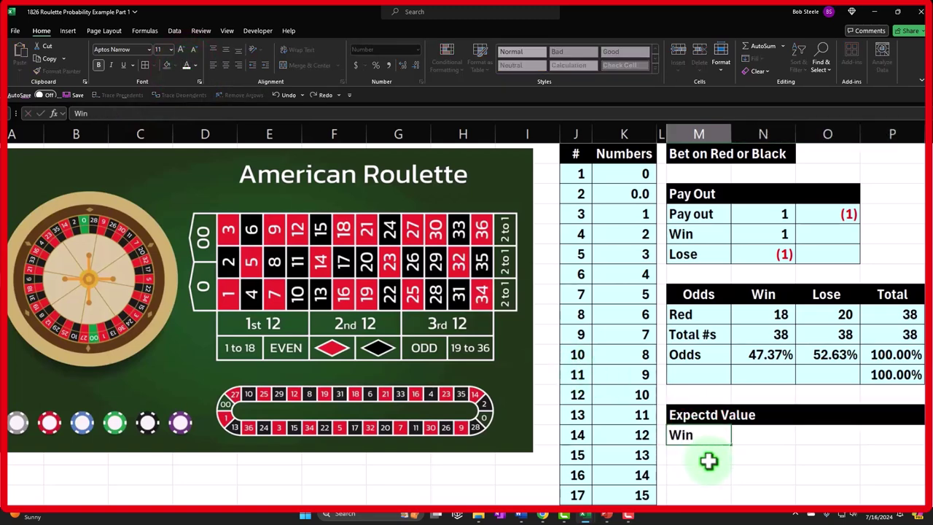
pyautogui.press('Tab')
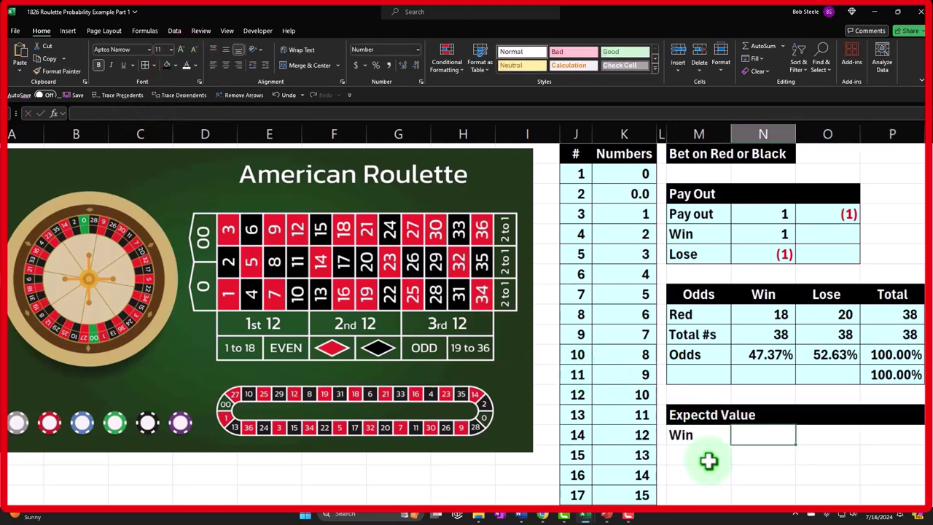
pyautogui.write('=')
pyautogui.press('Up')
pyautogui.press('Up')
pyautogui.press('Up')
pyautogui.press('Up')
pyautogui.press('Up')
pyautogui.press('Up')
pyautogui.press('Up')
pyautogui.press('Up')
pyautogui.press('Up')
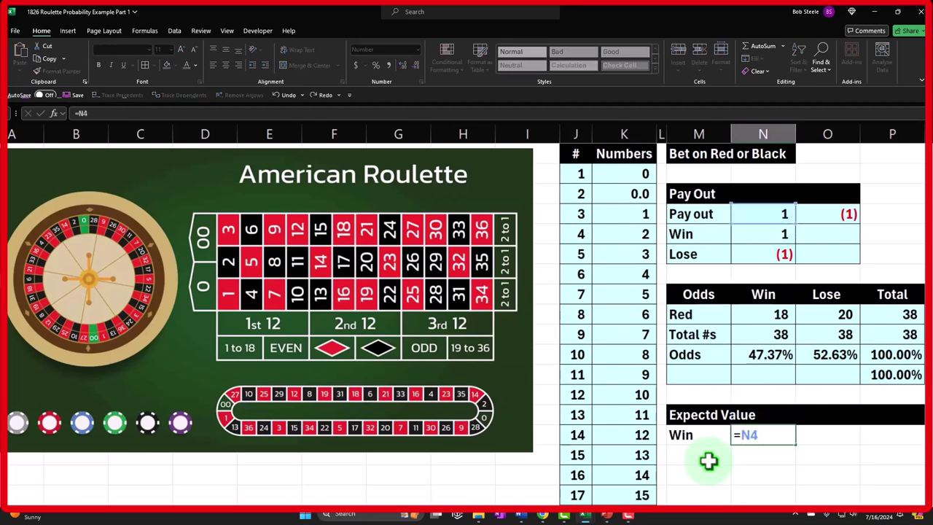
pyautogui.press('Return')
# - Link the Win row's probability to the win odds, shown as 47.37%
pyautogui.press('Up')
pyautogui.press('Right')
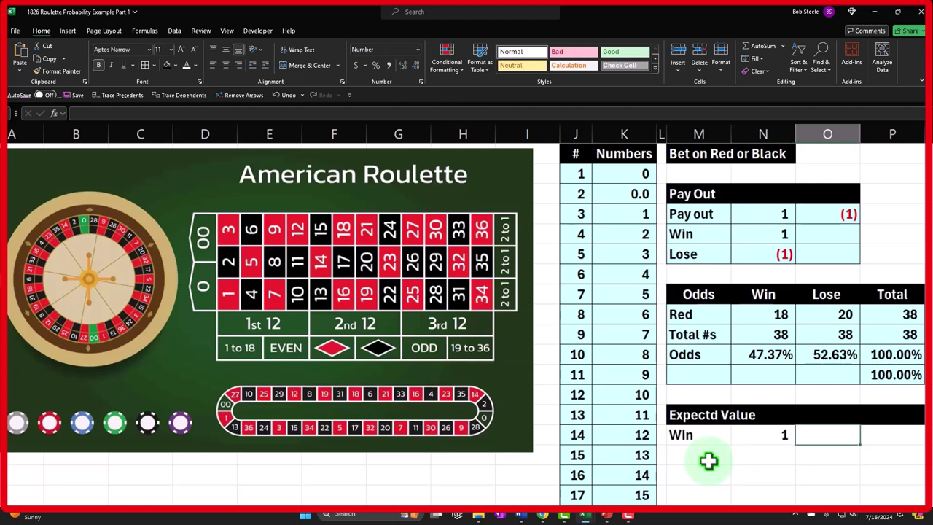
pyautogui.write('=')
pyautogui.press('Up')
pyautogui.press('Up')
pyautogui.press('Up')
pyautogui.press('Left')
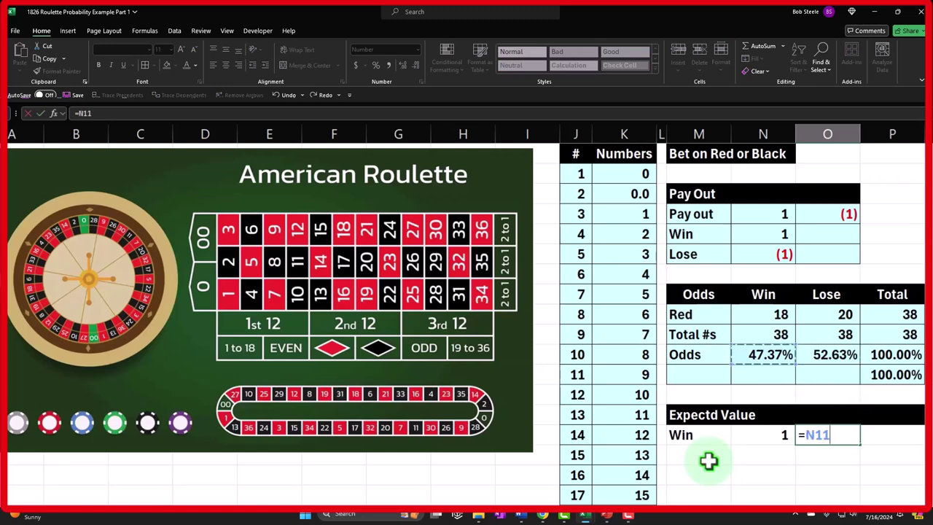
pyautogui.press('Return')
pyautogui.press('Up')
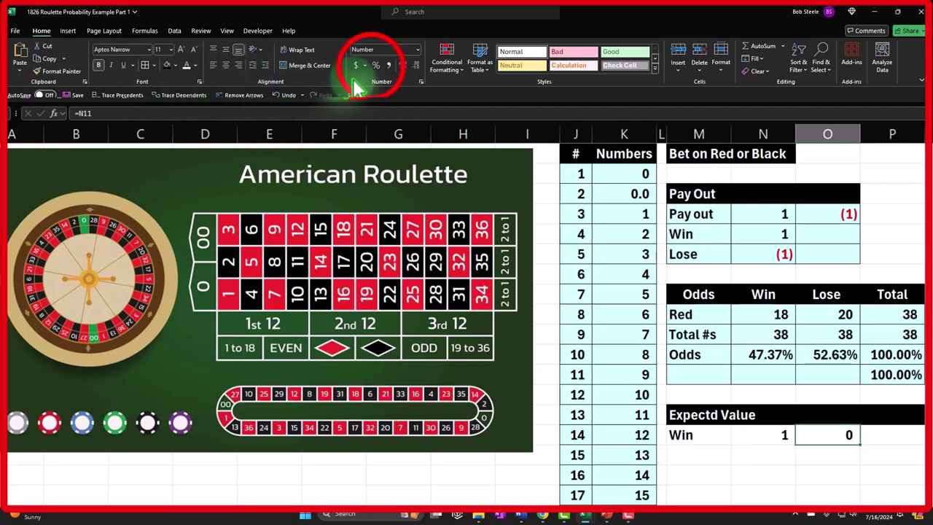
pyautogui.click(376, 65)
pyautogui.click(402, 65)
pyautogui.click(402, 64)
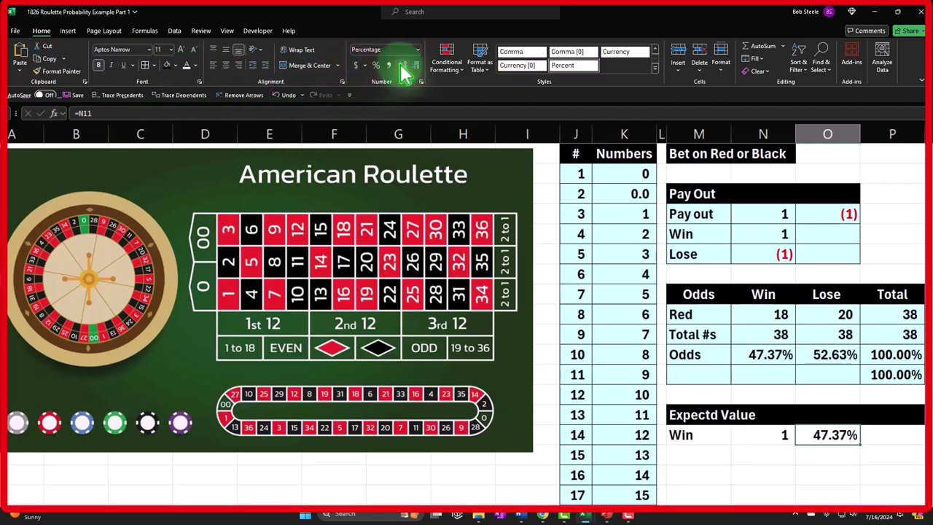
# - Multiply win payout by probability for a Win expected value of 0.4737 to four decimals
pyautogui.press('Right')
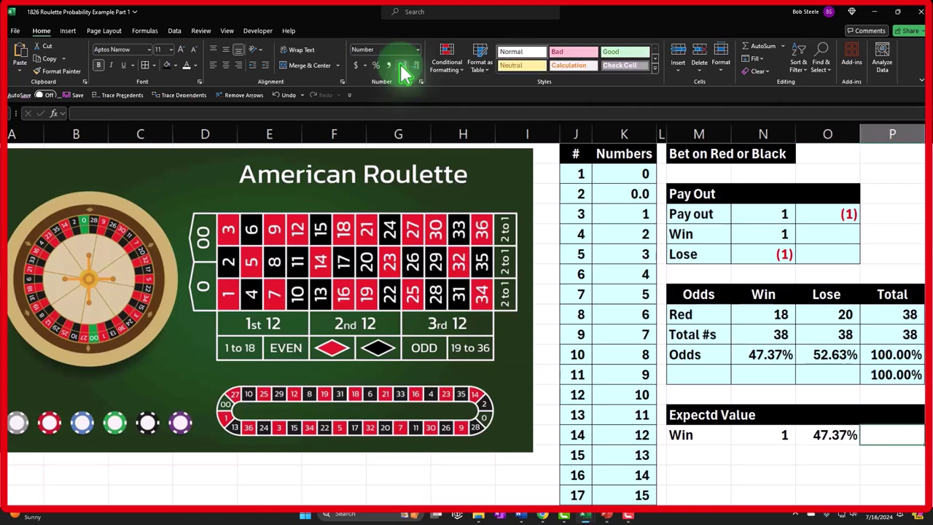
pyautogui.write('=')
pyautogui.press('Left')
pyautogui.press('Left')
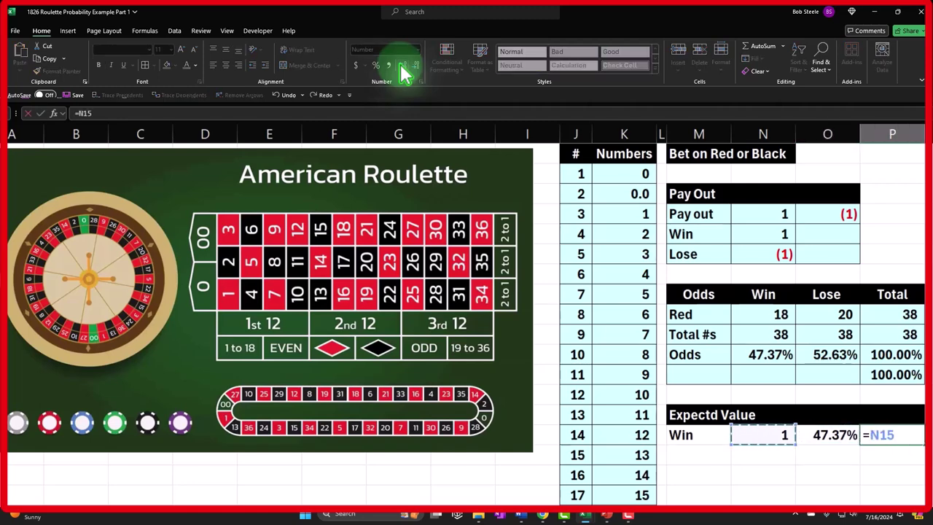
pyautogui.write('*')
pyautogui.press('Left')
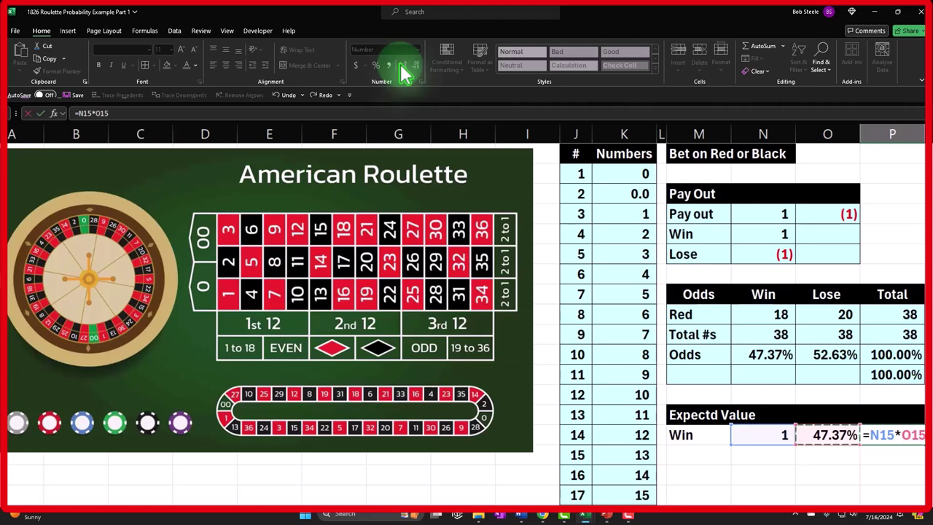
pyautogui.press('Return')
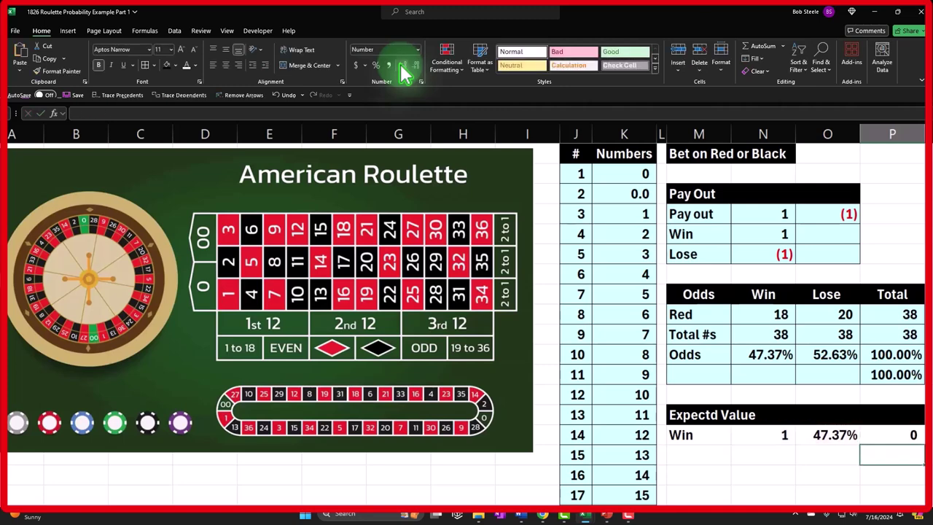
pyautogui.press('Up')
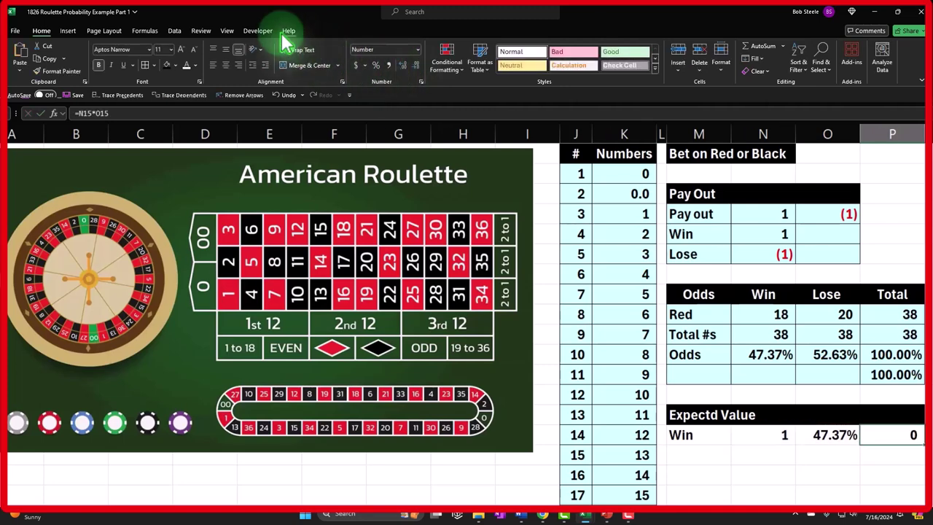
pyautogui.moveTo(393, 35); pyautogui.dragTo(409, 34)
pyautogui.click(402, 66)
pyautogui.click(403, 65)
pyautogui.click(402, 65)
pyautogui.click(403, 66)
pyautogui.click(403, 65)
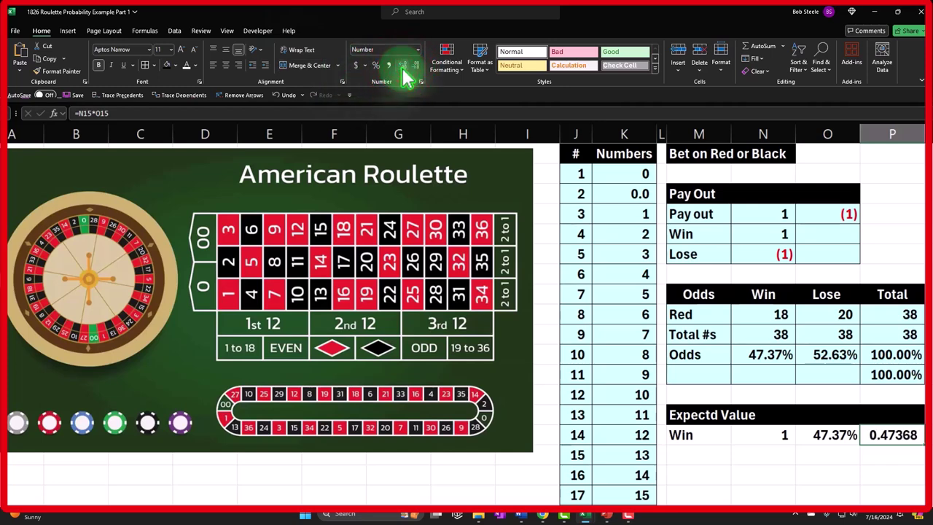
pyautogui.click(416, 69)
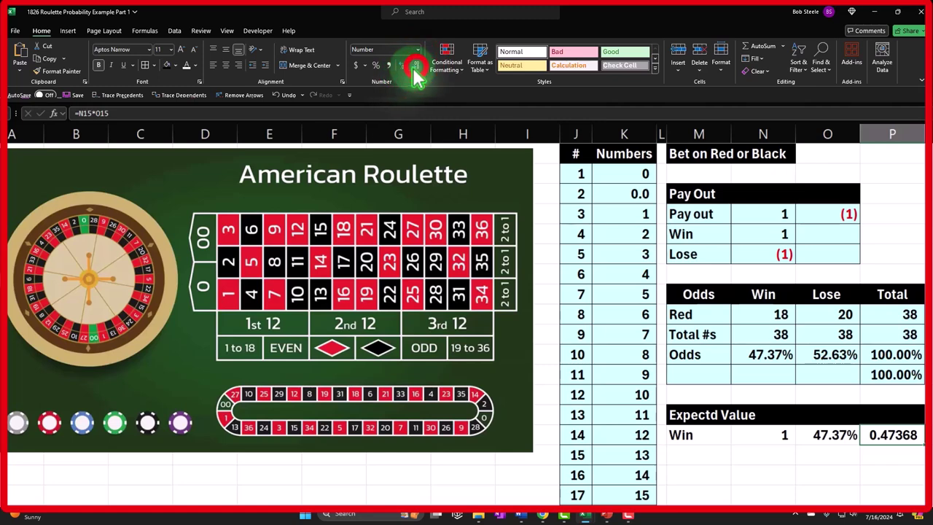
pyautogui.press('Return')
pyautogui.press('Left')
pyautogui.press('Left')
pyautogui.press('Left')
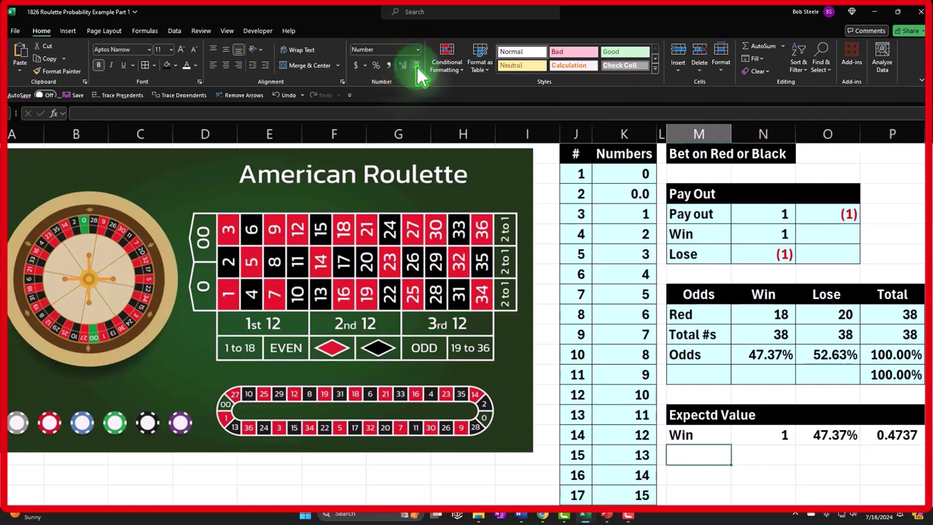
# - Enter a Lose label with its payout linked to the lose payout (1)
pyautogui.write('Lose')
pyautogui.press('Tab')
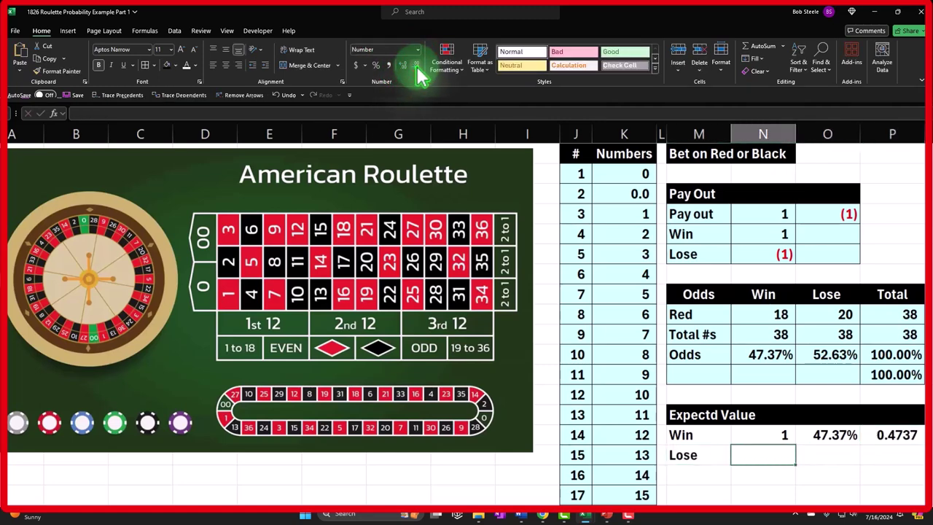
pyautogui.write('=')
pyautogui.press('Escape')
pyautogui.write('=')
pyautogui.press('Up')
pyautogui.press('Up')
pyautogui.press('Up')
pyautogui.press('Up')
pyautogui.press('Up')
pyautogui.press('Up')
pyautogui.press('Up')
pyautogui.press('Up')
pyautogui.press('Up')
pyautogui.press('Up')
pyautogui.press('Up')
pyautogui.press('Down')
pyautogui.press('Return')
pyautogui.press('Right')
pyautogui.press('Right')
# - Link the Lose row's odds to the lose odds, formatted as 52.63%
pyautogui.press('Up')
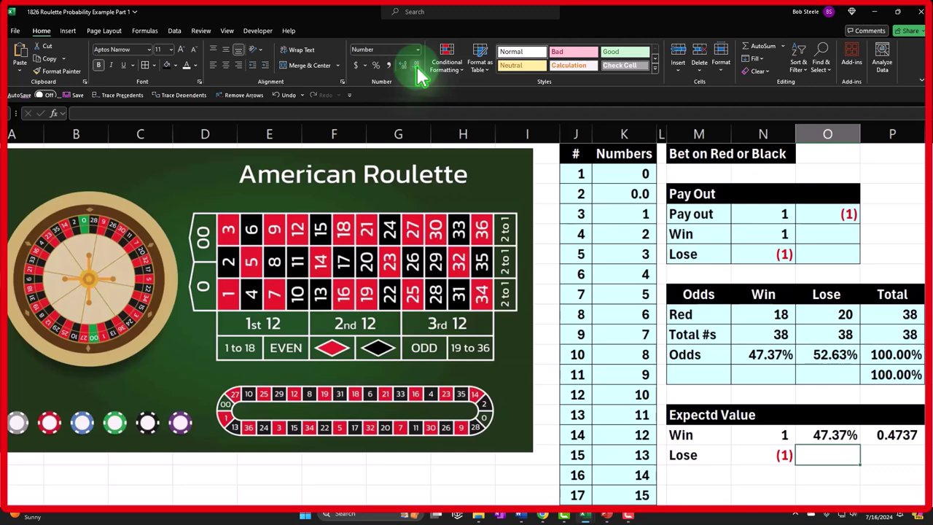
pyautogui.write('=')
pyautogui.press('Up')
pyautogui.press('Up')
pyautogui.press('Up')
pyautogui.press('Up')
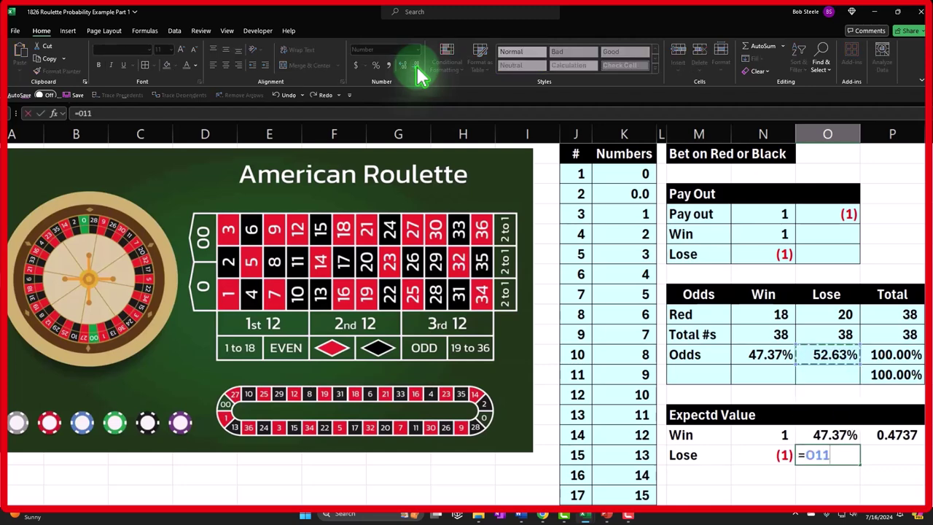
pyautogui.press('Return')
pyautogui.press('Up')
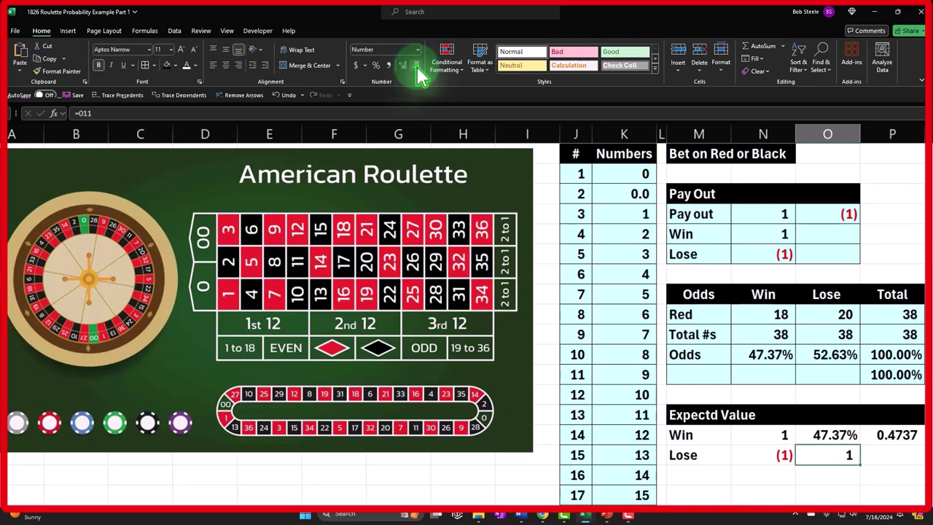
pyautogui.click(379, 66)
pyautogui.click(405, 69)
pyautogui.click(405, 70)
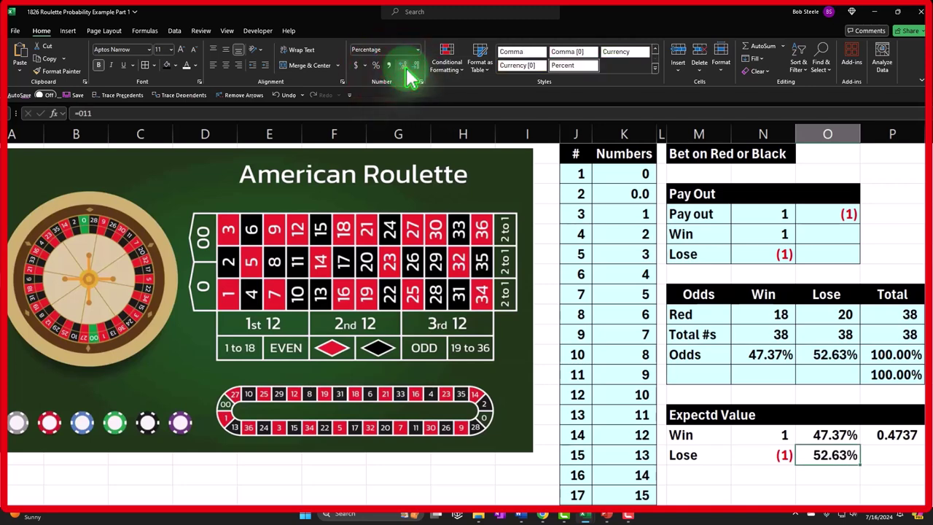
# - Compute the Lose expected value with =N16*O16, shown as (0.5263) to four decimals
pyautogui.press('Right')
pyautogui.write('=')
pyautogui.press('Left')
pyautogui.press('Left')
pyautogui.write('*')
pyautogui.press('Left')
pyautogui.hotkey('ctrl', 'Return')
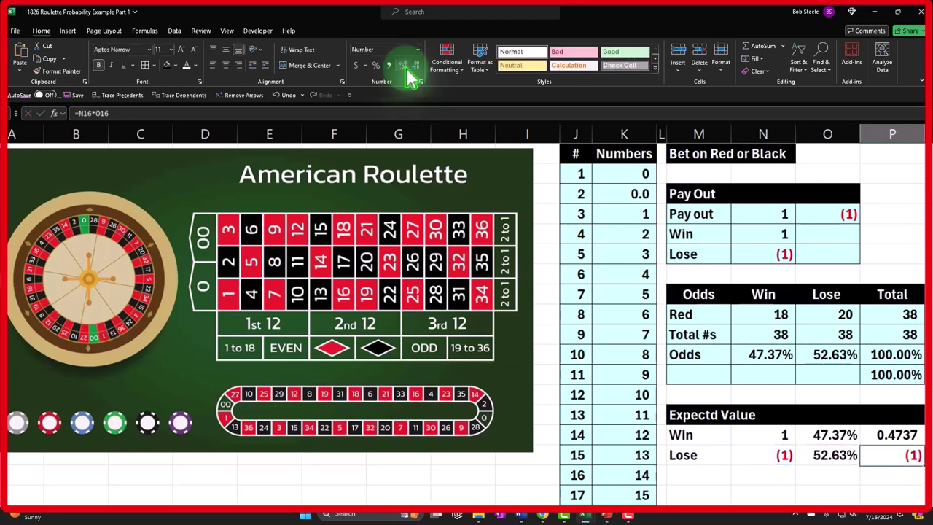
pyautogui.doubleClick(405, 67)
pyautogui.click(406, 67)
pyautogui.click(406, 68)
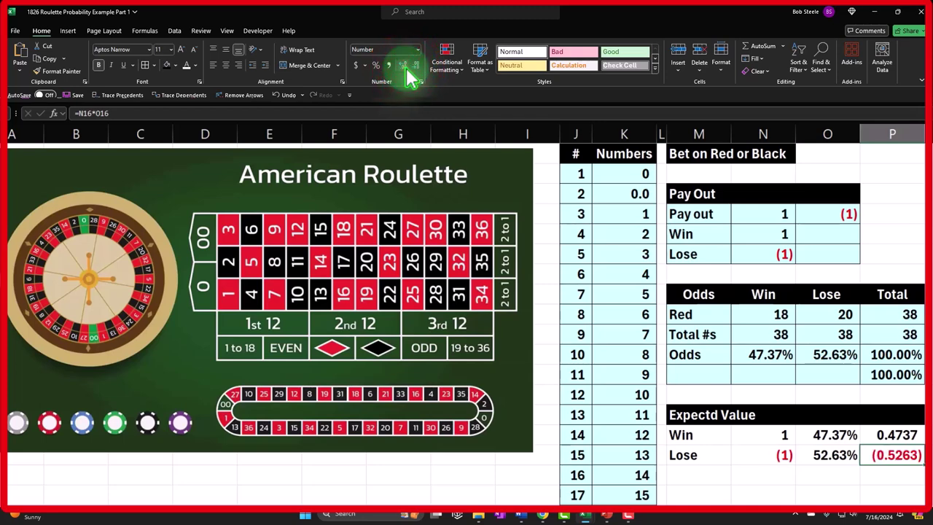
# - Add an 'Expected value' row summing the Win and Lose results with =SUM(P15:P16)
pyautogui.press('Down')
pyautogui.press('Left')
pyautogui.press('Left')
pyautogui.press('Left')
pyautogui.write('E')
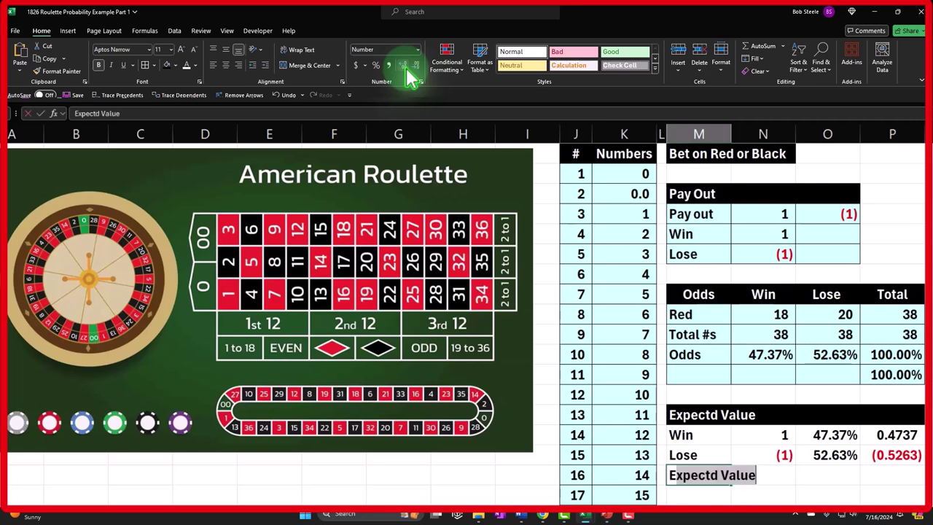
pyautogui.write('xpected')
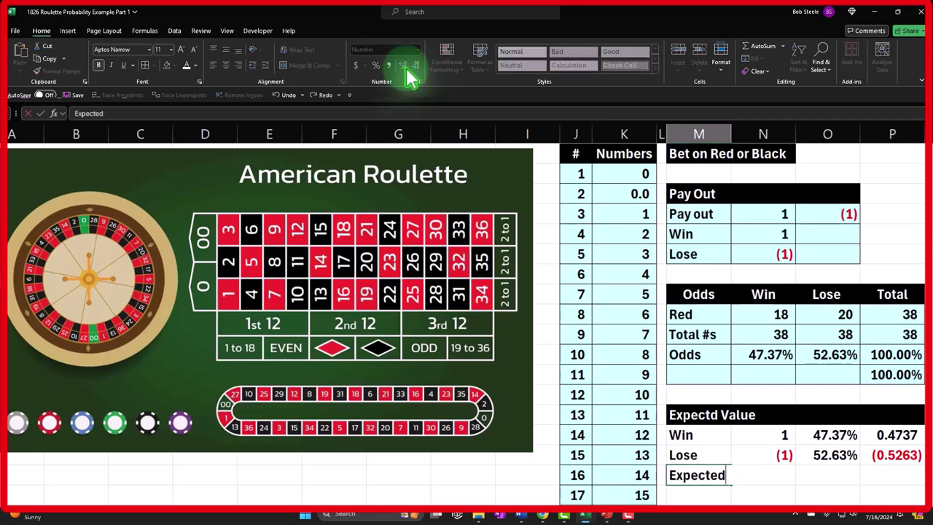
pyautogui.write(' value')
pyautogui.press('Right')
pyautogui.press('Right')
pyautogui.press('Right')
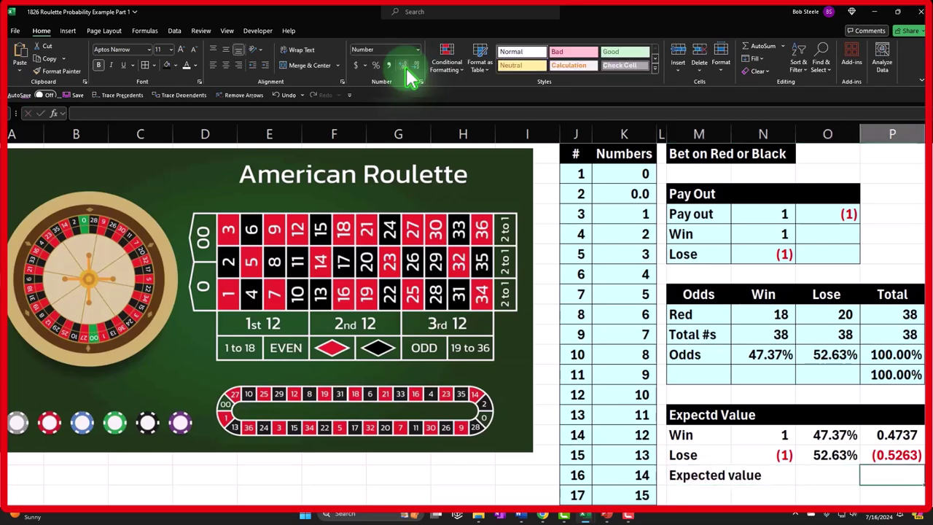
pyautogui.write('=sum(')
pyautogui.press('Up')
pyautogui.hotkey('shift', 'Down')
pyautogui.press('Return')
pyautogui.press('Up')
pyautogui.press('Right')
pyautogui.press('Right')
pyautogui.press('Right')
# - Show the (0.0526) total to four decimals and select the table rows M14:P16
pyautogui.click(406, 67)
pyautogui.click(406, 67)
pyautogui.click(407, 67)
pyautogui.click(406, 67)
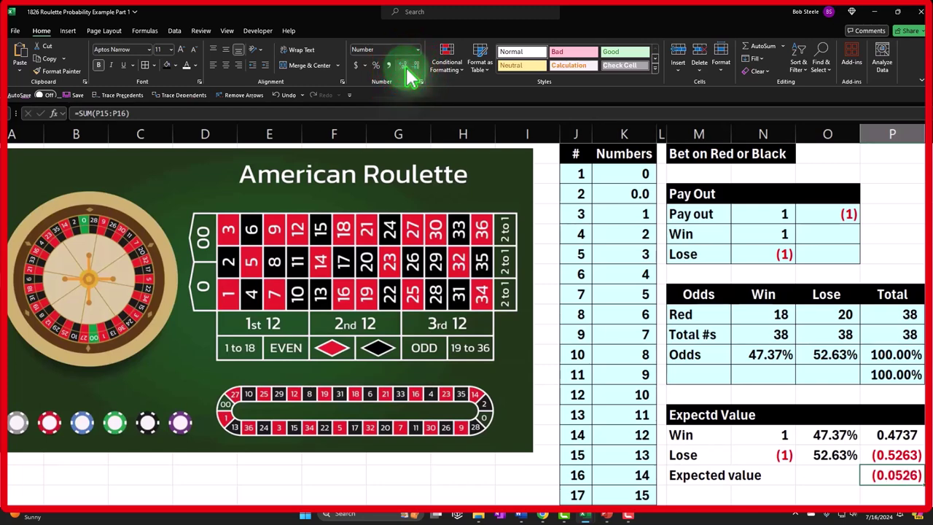
pyautogui.moveTo(714, 432); pyautogui.dragTo(880, 470)
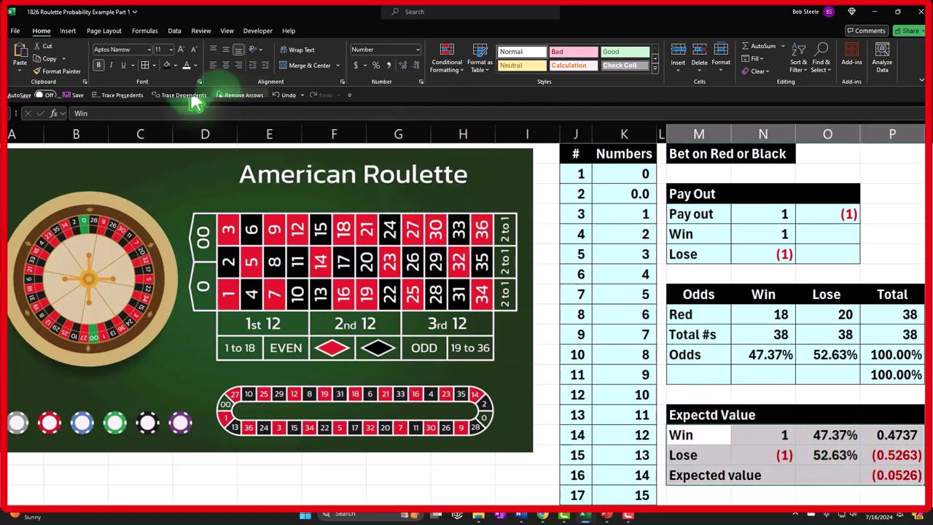
# - Give the Expected Value table M14:P16 borders and a light fill
pyautogui.click(144, 65)
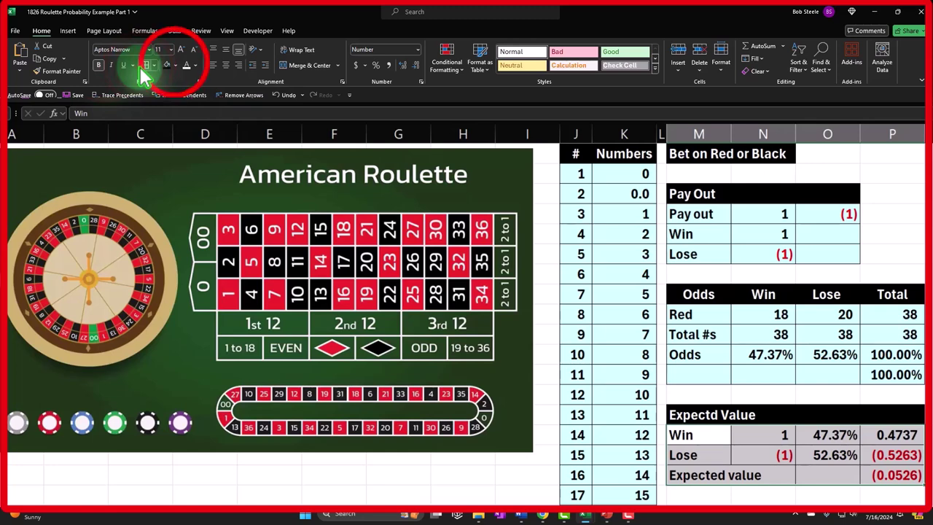
pyautogui.click(174, 65)
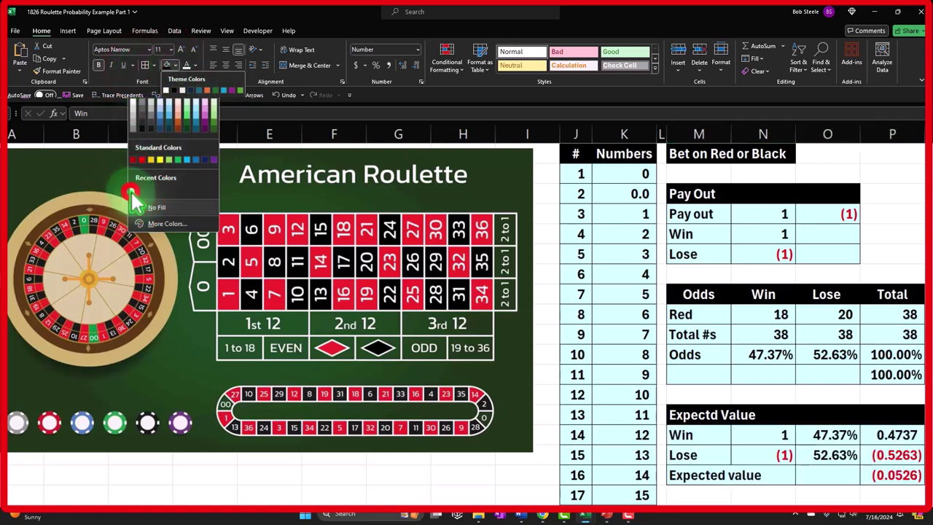
pyautogui.click(139, 186)
pyautogui.click(718, 405)
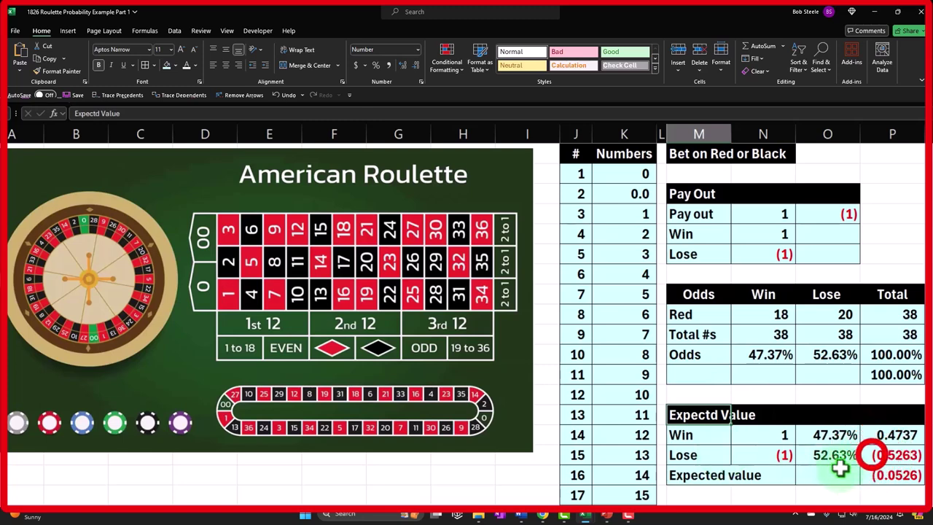
# - Underline the Lose expected value (0.5263) and the 100.00% odds total
pyautogui.click(894, 476)
pyautogui.click(123, 65)
pyautogui.click(892, 355)
pyautogui.click(123, 65)
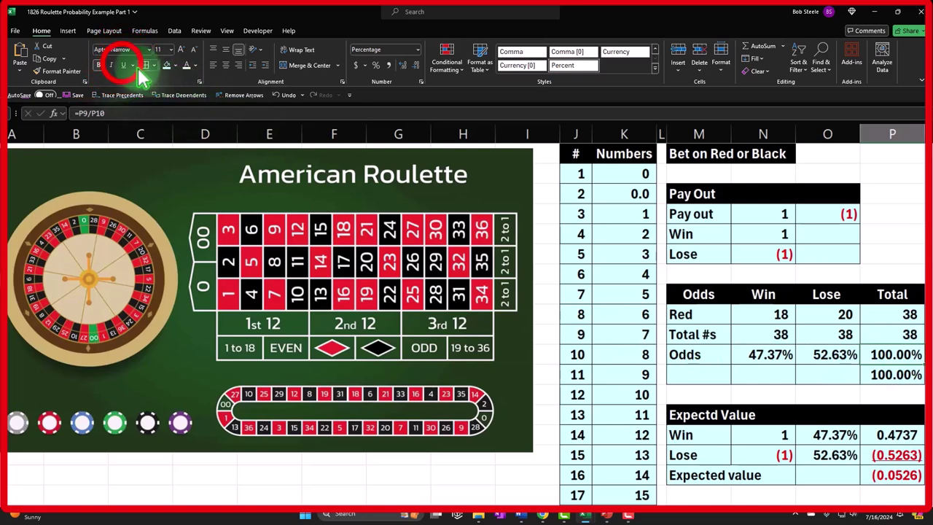
pyautogui.click(824, 414)
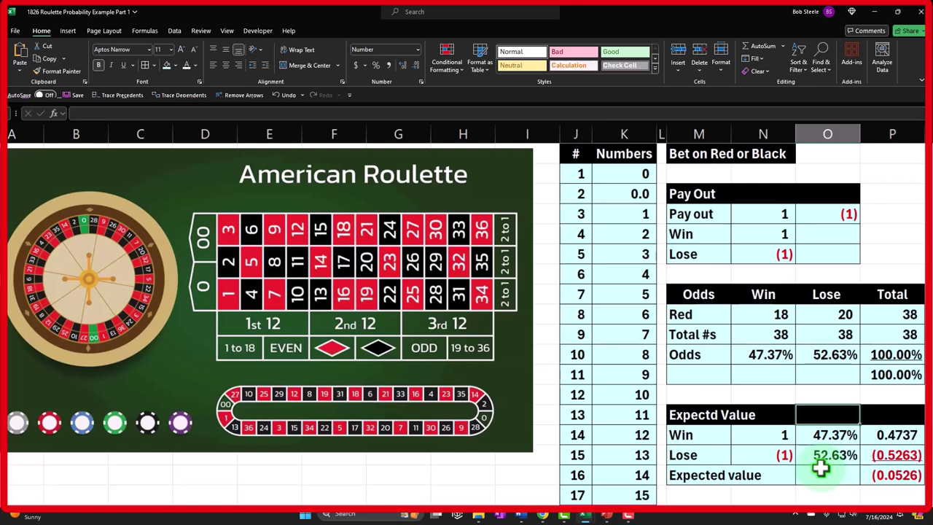
pyautogui.press('Right')
pyautogui.press('Down')
pyautogui.press('Down')
pyautogui.press('Down')
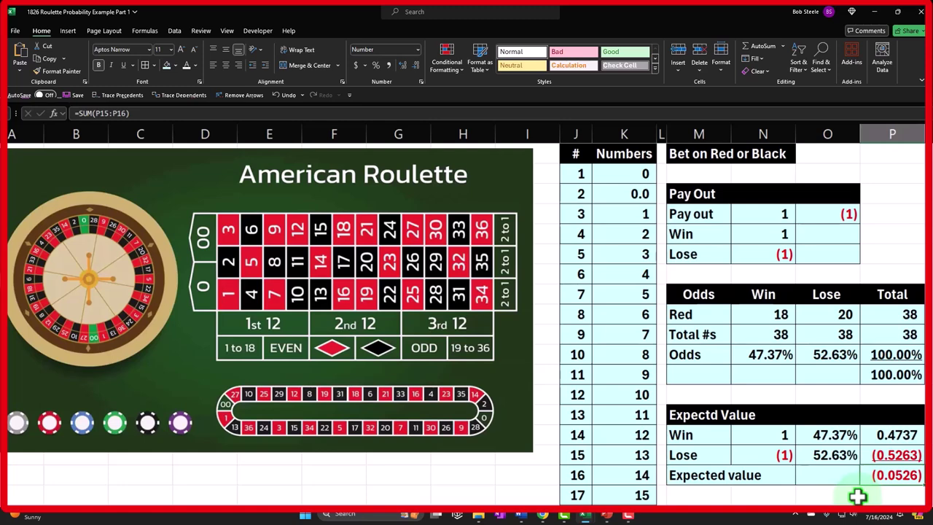
pyautogui.click(886, 493)
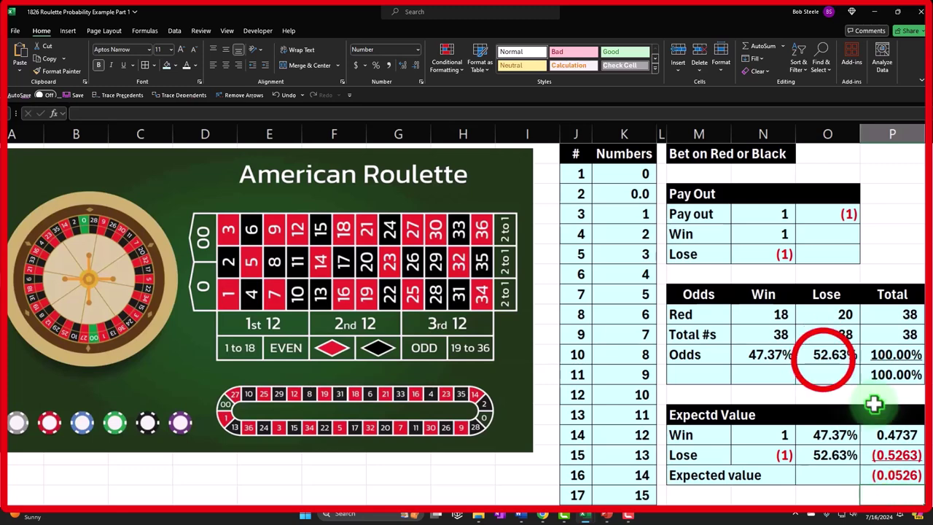
pyautogui.click(824, 358)
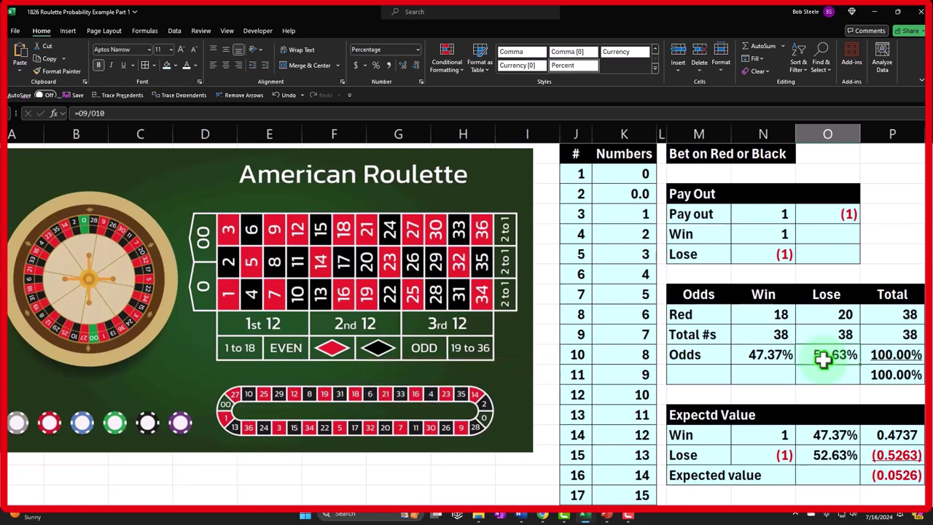
pyautogui.click(883, 478)
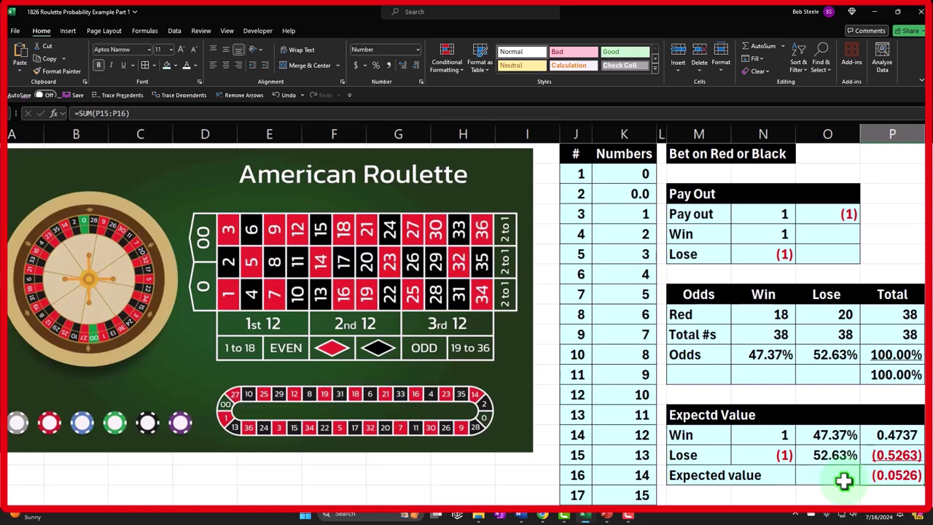
pyautogui.moveTo(787, 220)
pyautogui.mouseDown()
pyautogui.moveTo(791, 233)
pyautogui.moveTo(775, 216)
pyautogui.moveTo(821, 217)
pyautogui.mouseUp()
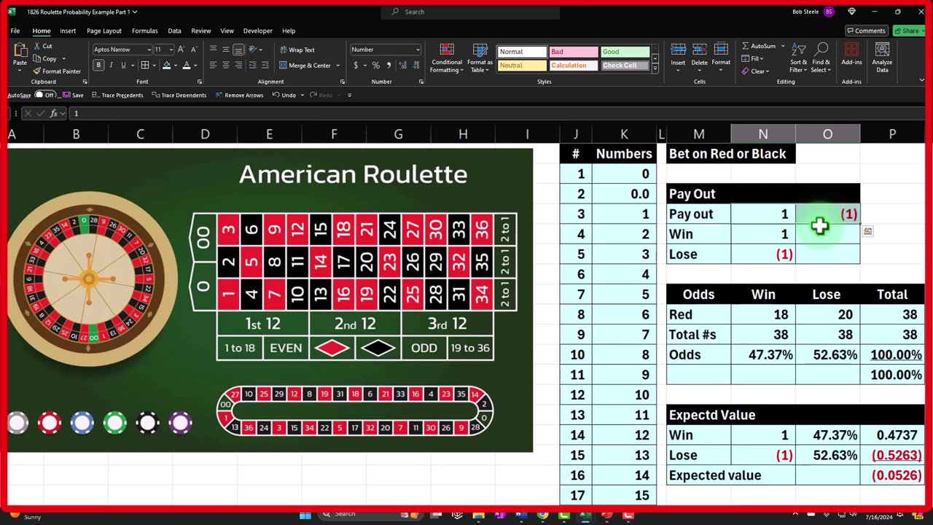
pyautogui.click(871, 475)
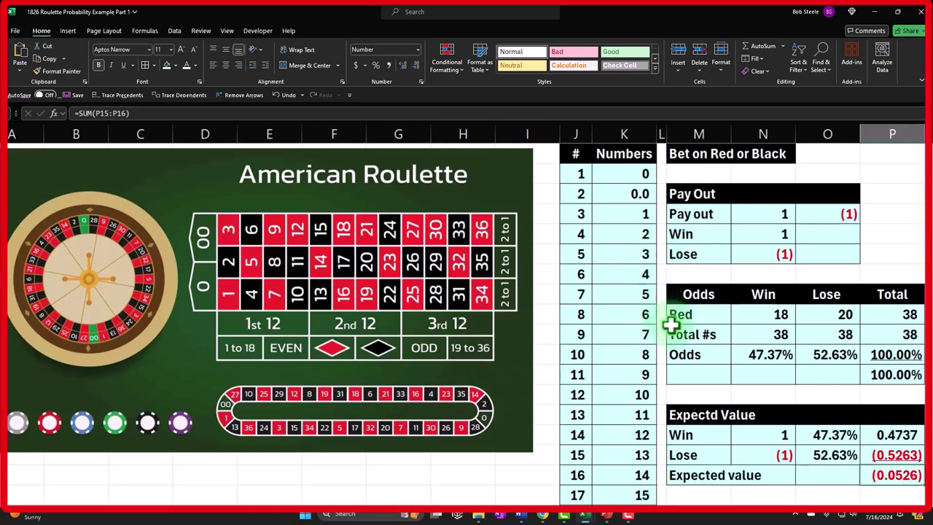
pyautogui.moveTo(771, 216); pyautogui.dragTo(817, 217)
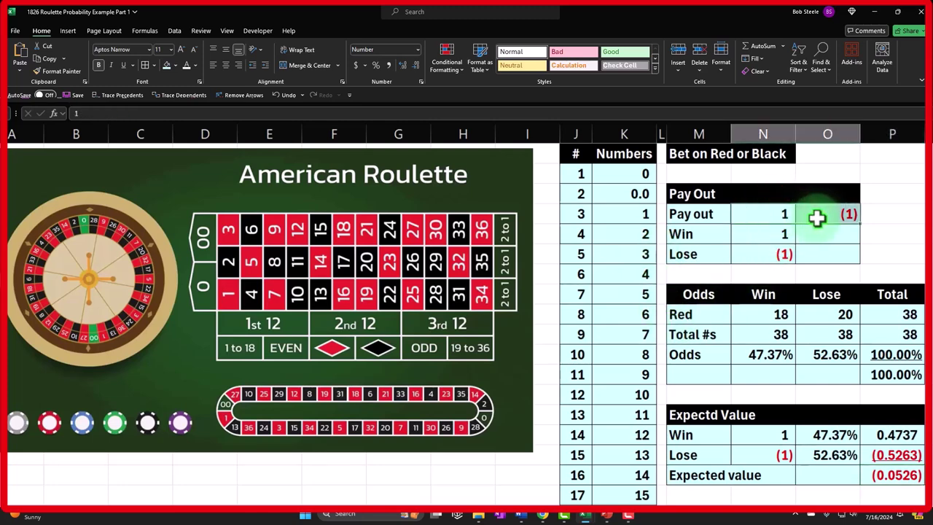
pyautogui.moveTo(781, 350); pyautogui.dragTo(805, 353)
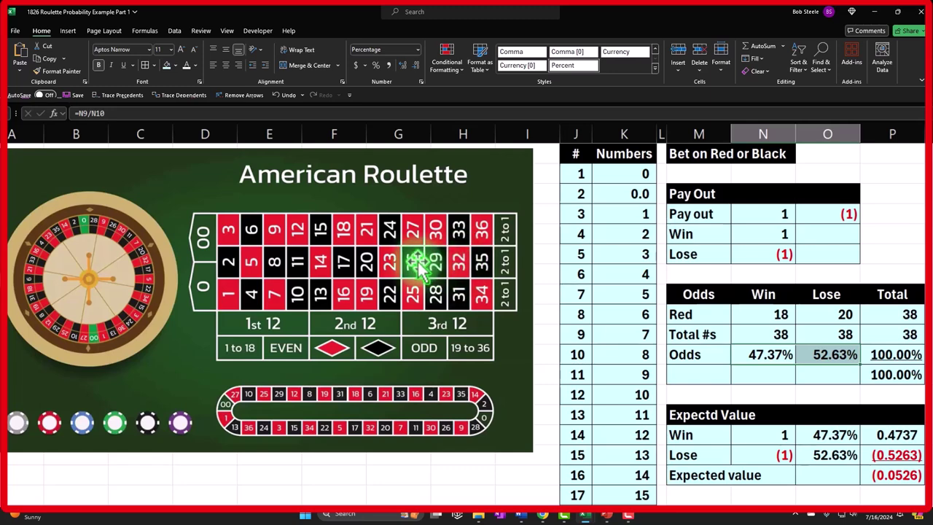
pyautogui.click(547, 271)
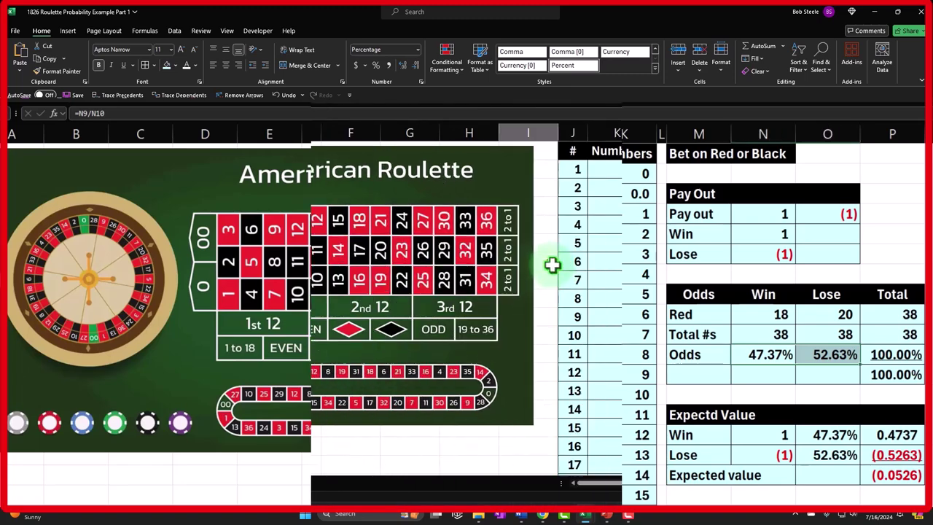